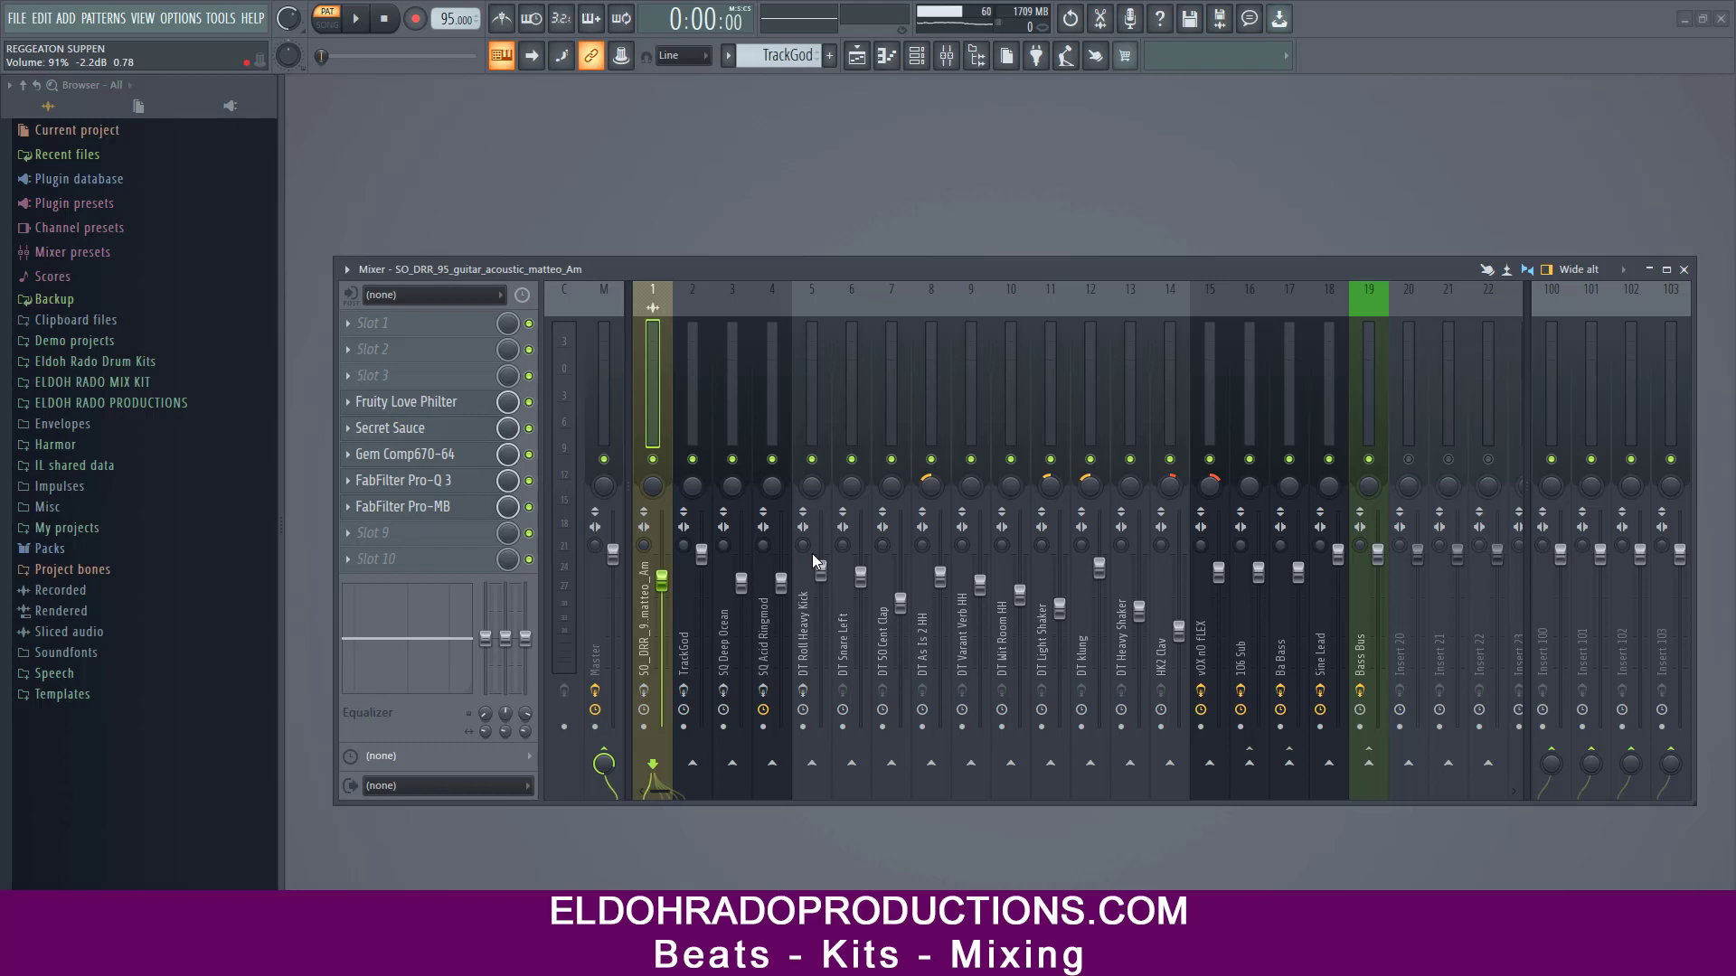
Step: Review the acoustic guitar sample's sampler settings in the channel rack and return to the mixer
{"action": "left_click", "coordinate": [916, 56]}
{"action": "left_click", "coordinate": [540, 133]}
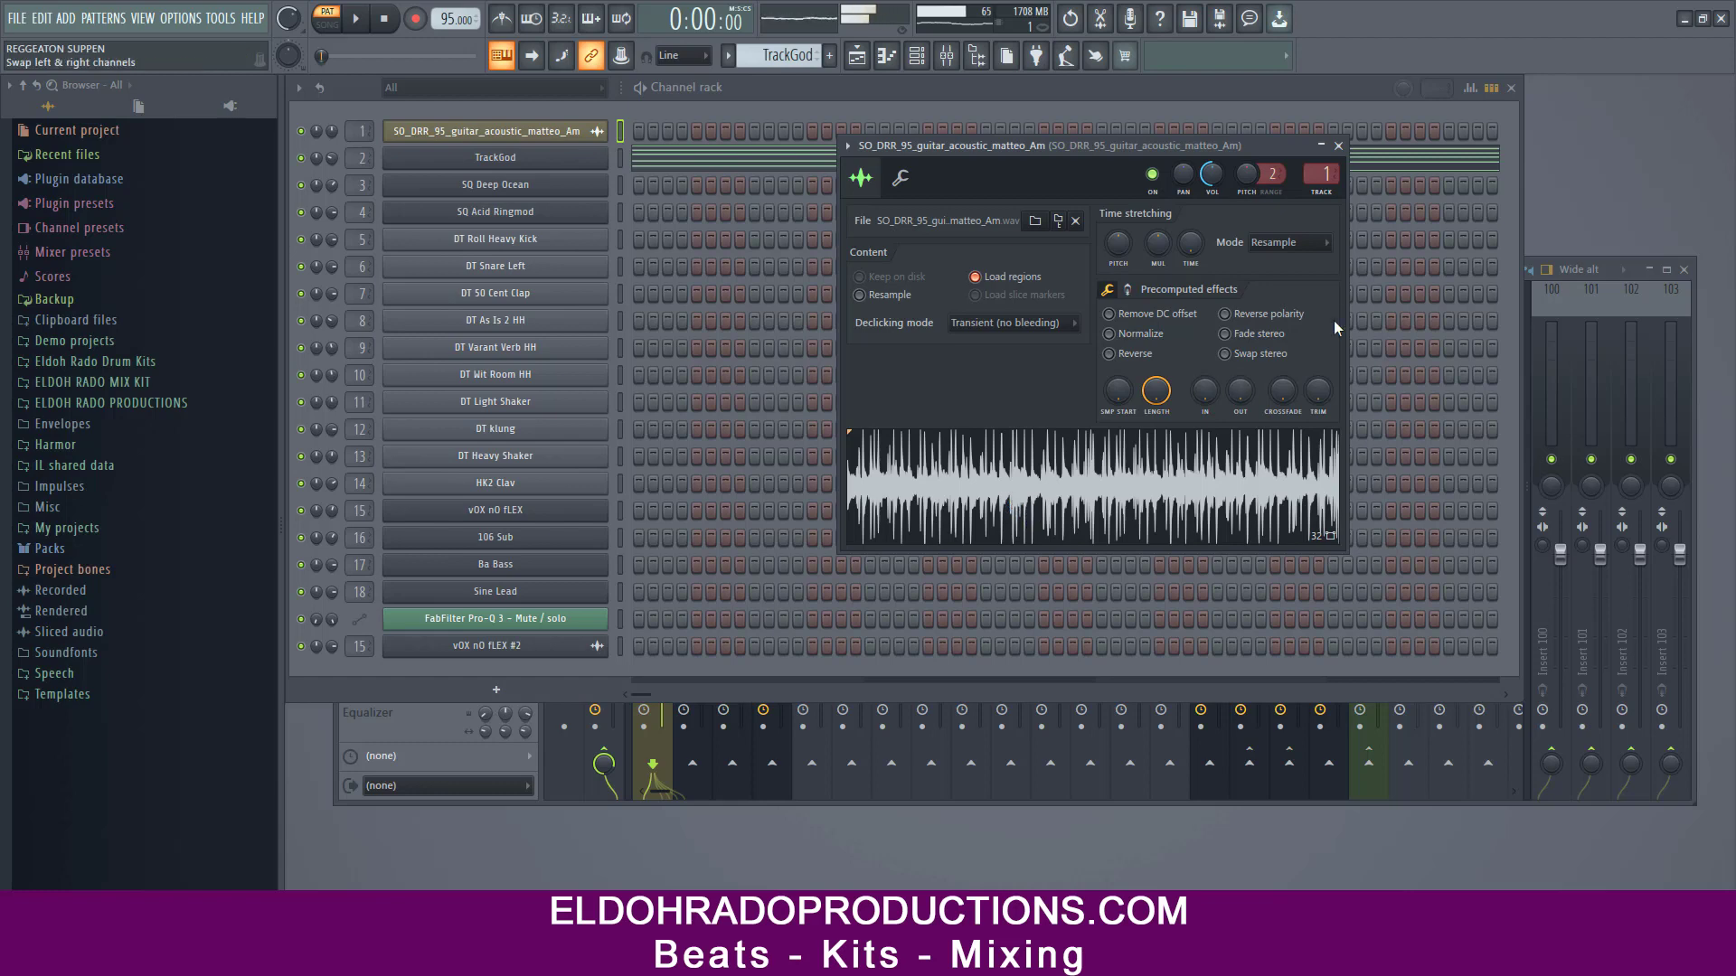
{"action": "left_click", "coordinate": [1338, 146]}
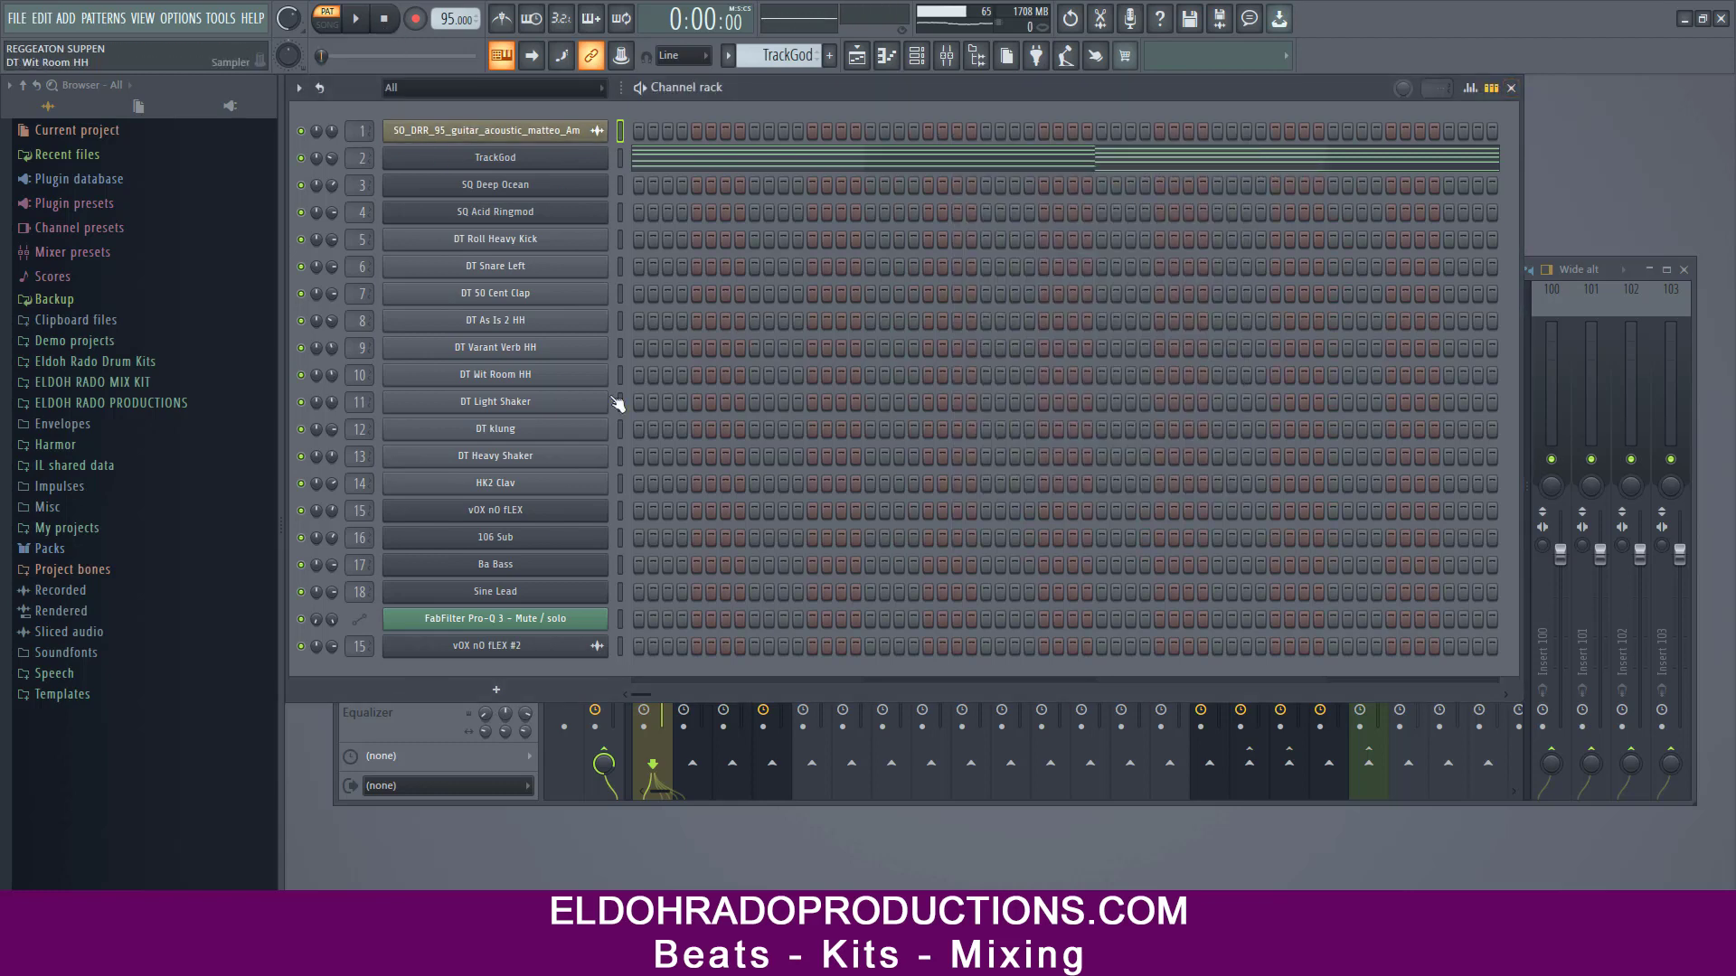
{"action": "left_click", "coordinate": [1511, 88]}
Step: Review the guitar track's effects: Fruity Love Philter, Secret Sauce, Gem Comp670-64, FabFilter Pro-Q 3 and FabFilter Pro-MB
{"action": "left_click", "coordinate": [406, 401]}
{"action": "left_click", "coordinate": [406, 428]}
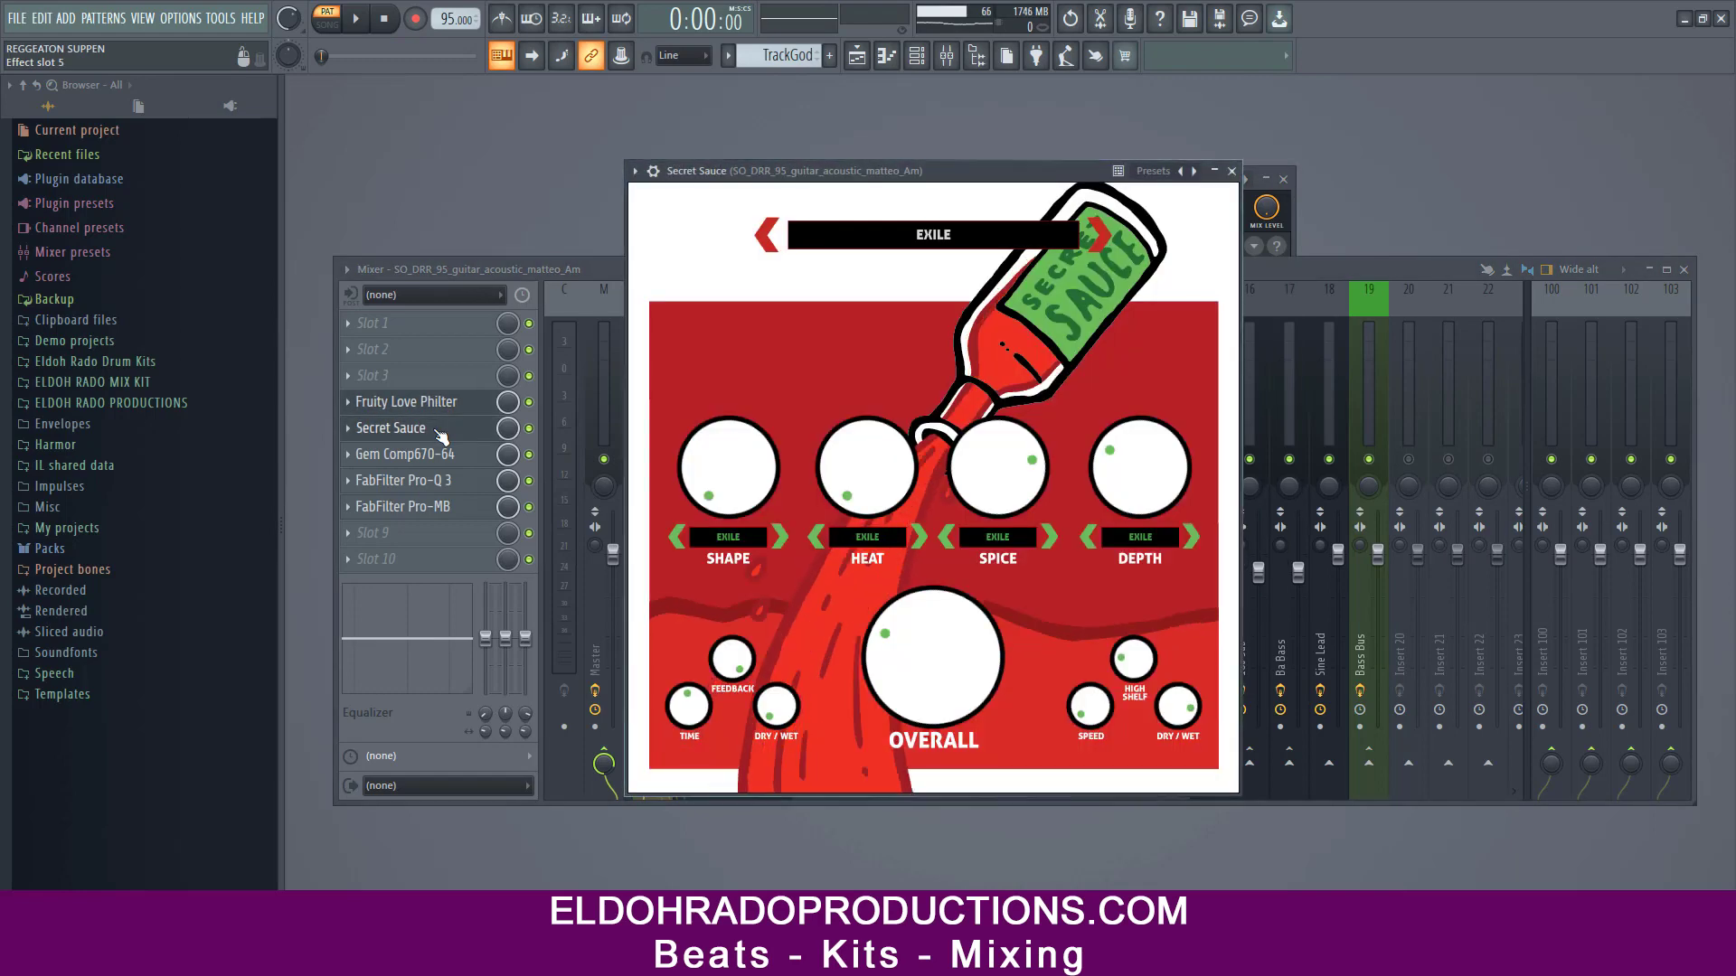
{"action": "left_click", "coordinate": [425, 454]}
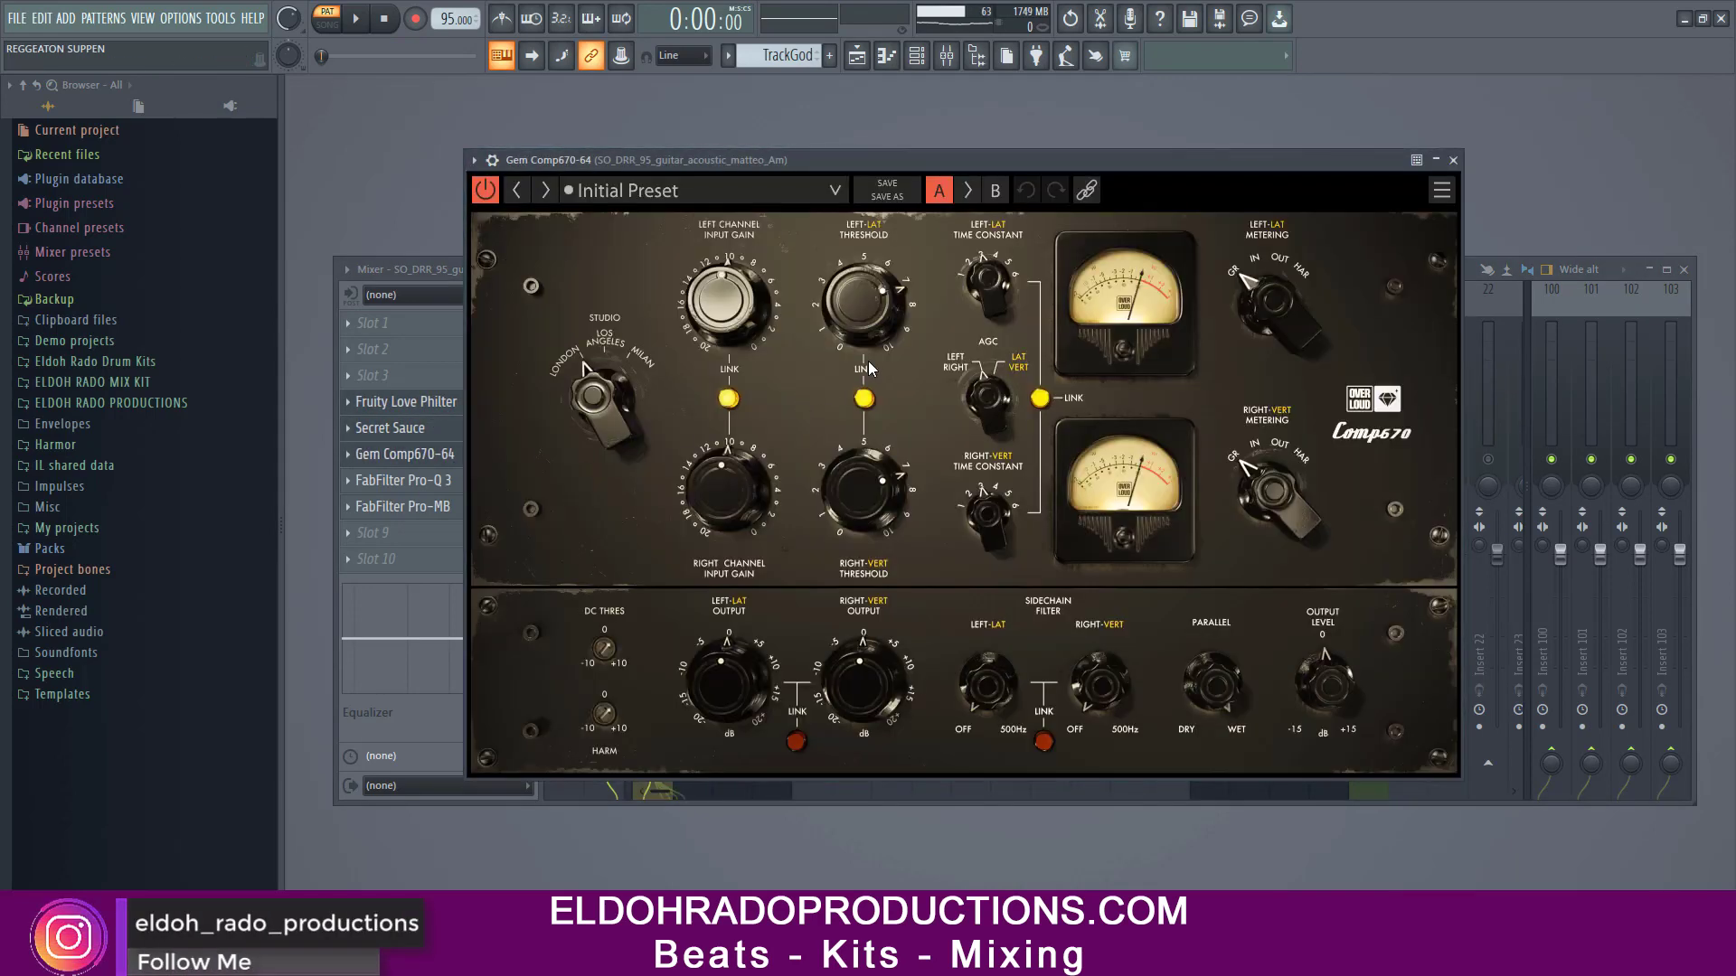
{"action": "left_click", "coordinate": [561, 382]}
{"action": "left_click", "coordinate": [443, 487]}
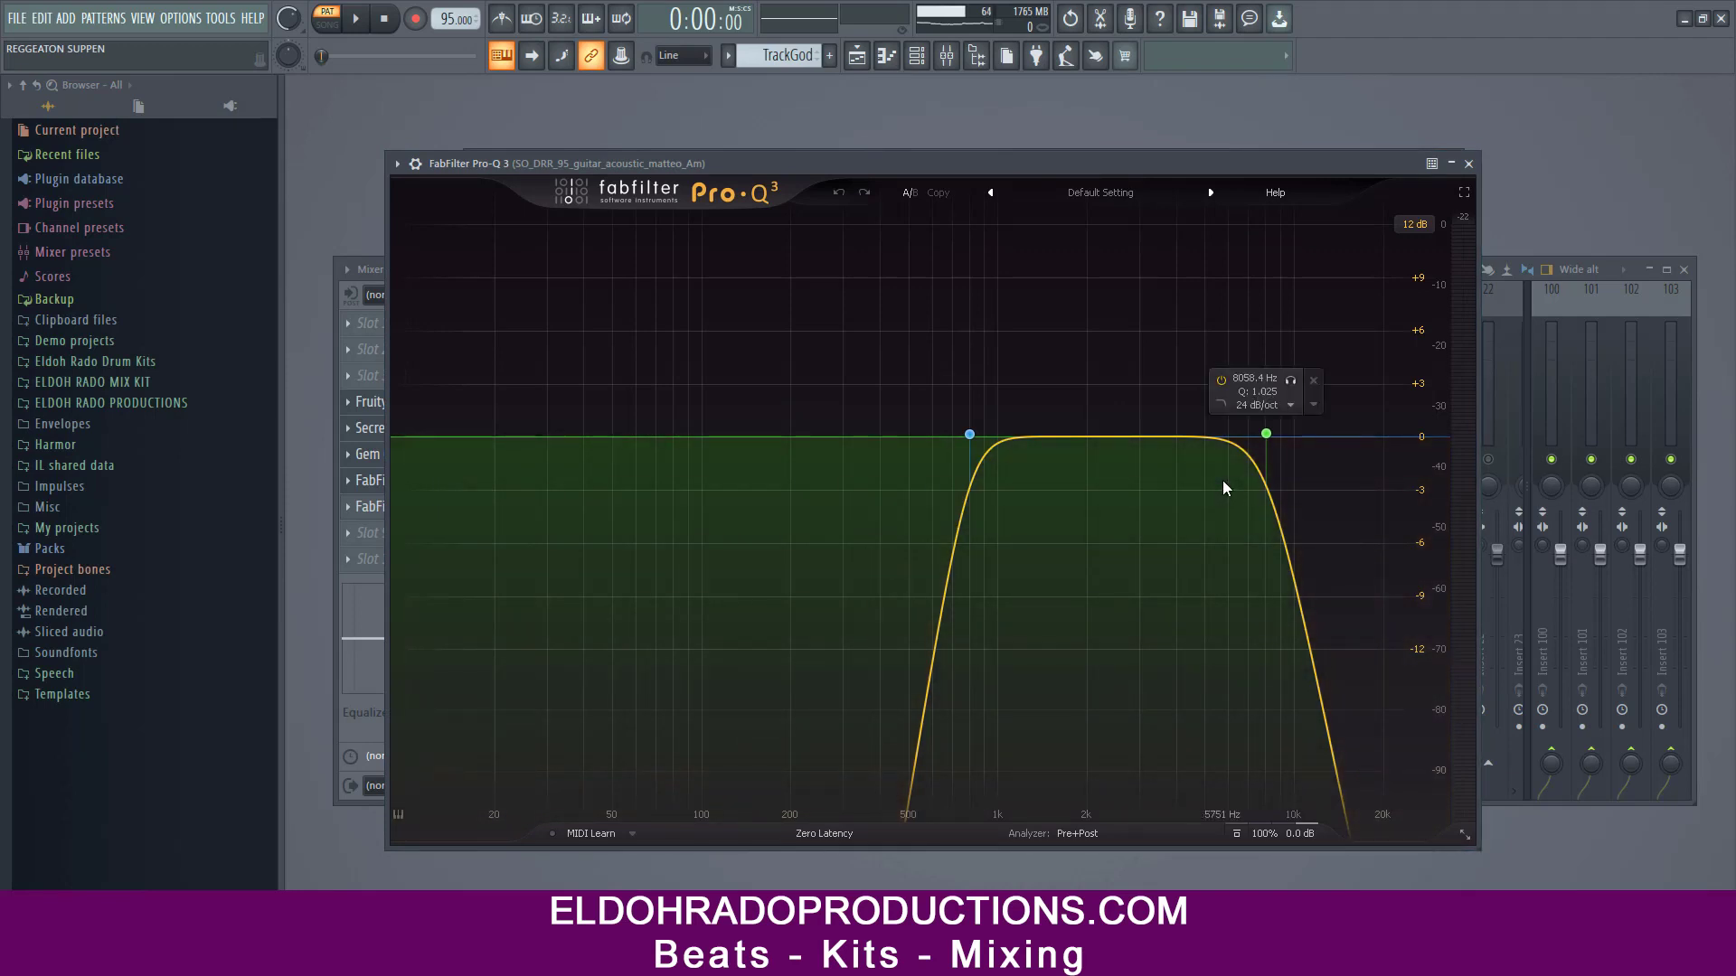
{"action": "left_click", "coordinate": [374, 514]}
Step: Close the guitar track's effect windows and audition the guitar sample from its channel
{"action": "left_click", "coordinate": [1445, 240]}
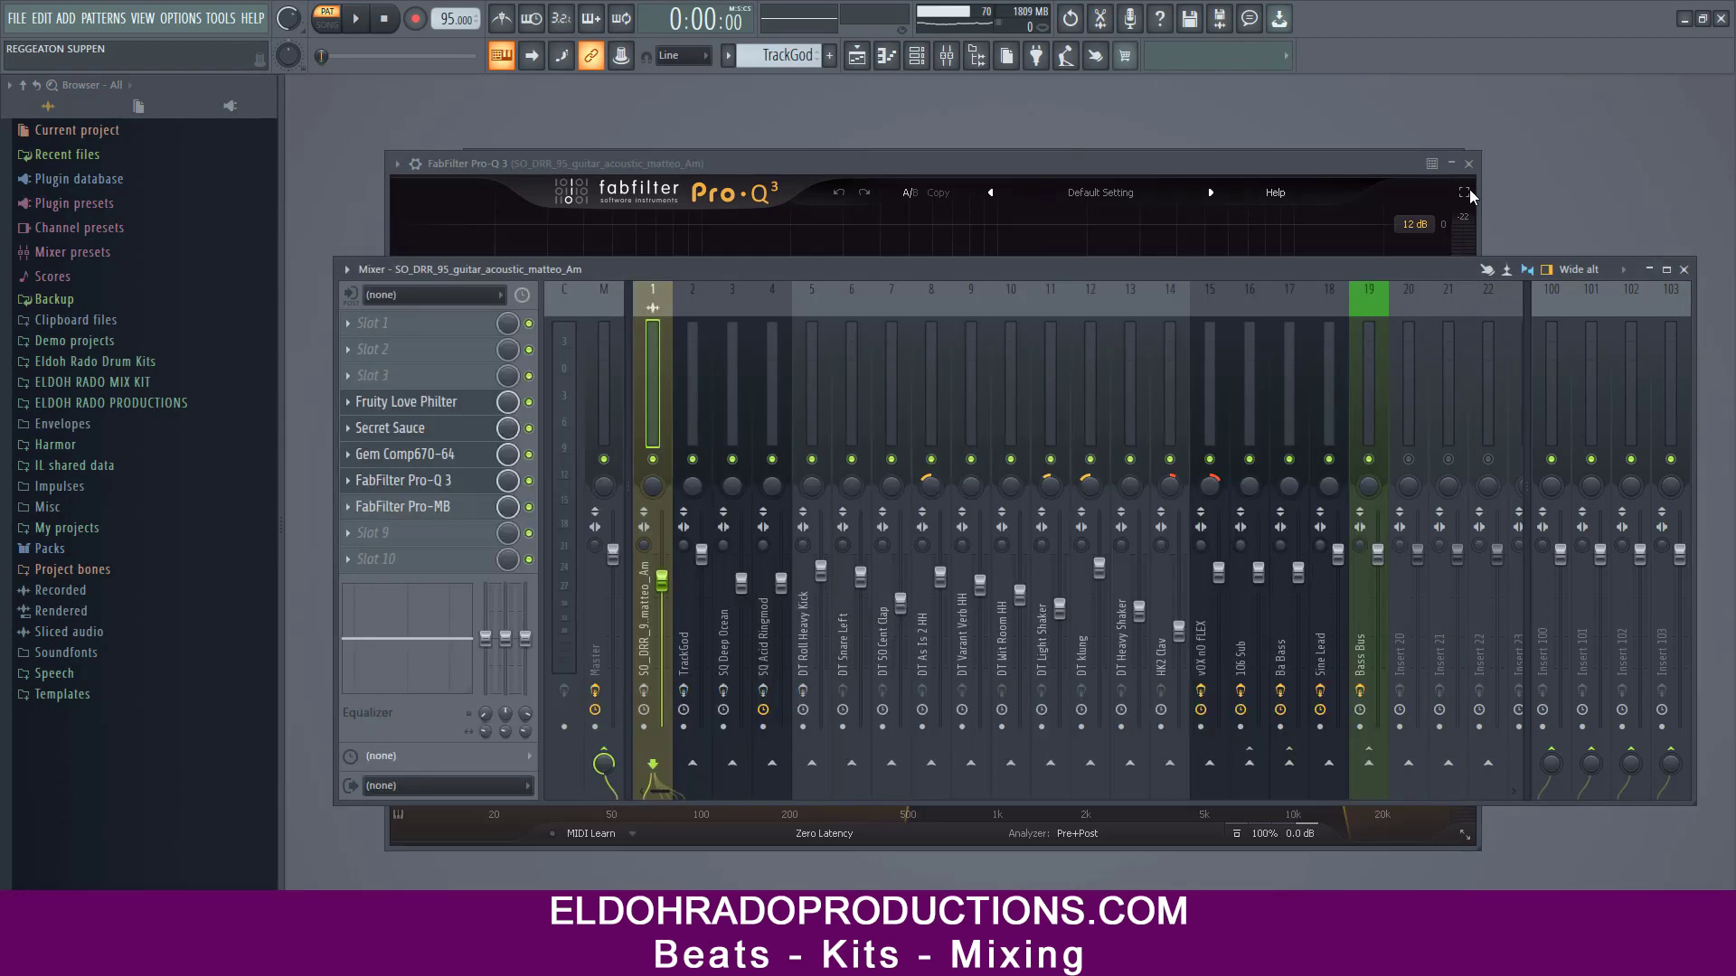
{"action": "left_click", "coordinate": [1468, 164]}
{"action": "left_click", "coordinate": [1468, 164]}
{"action": "left_click", "coordinate": [1285, 181]}
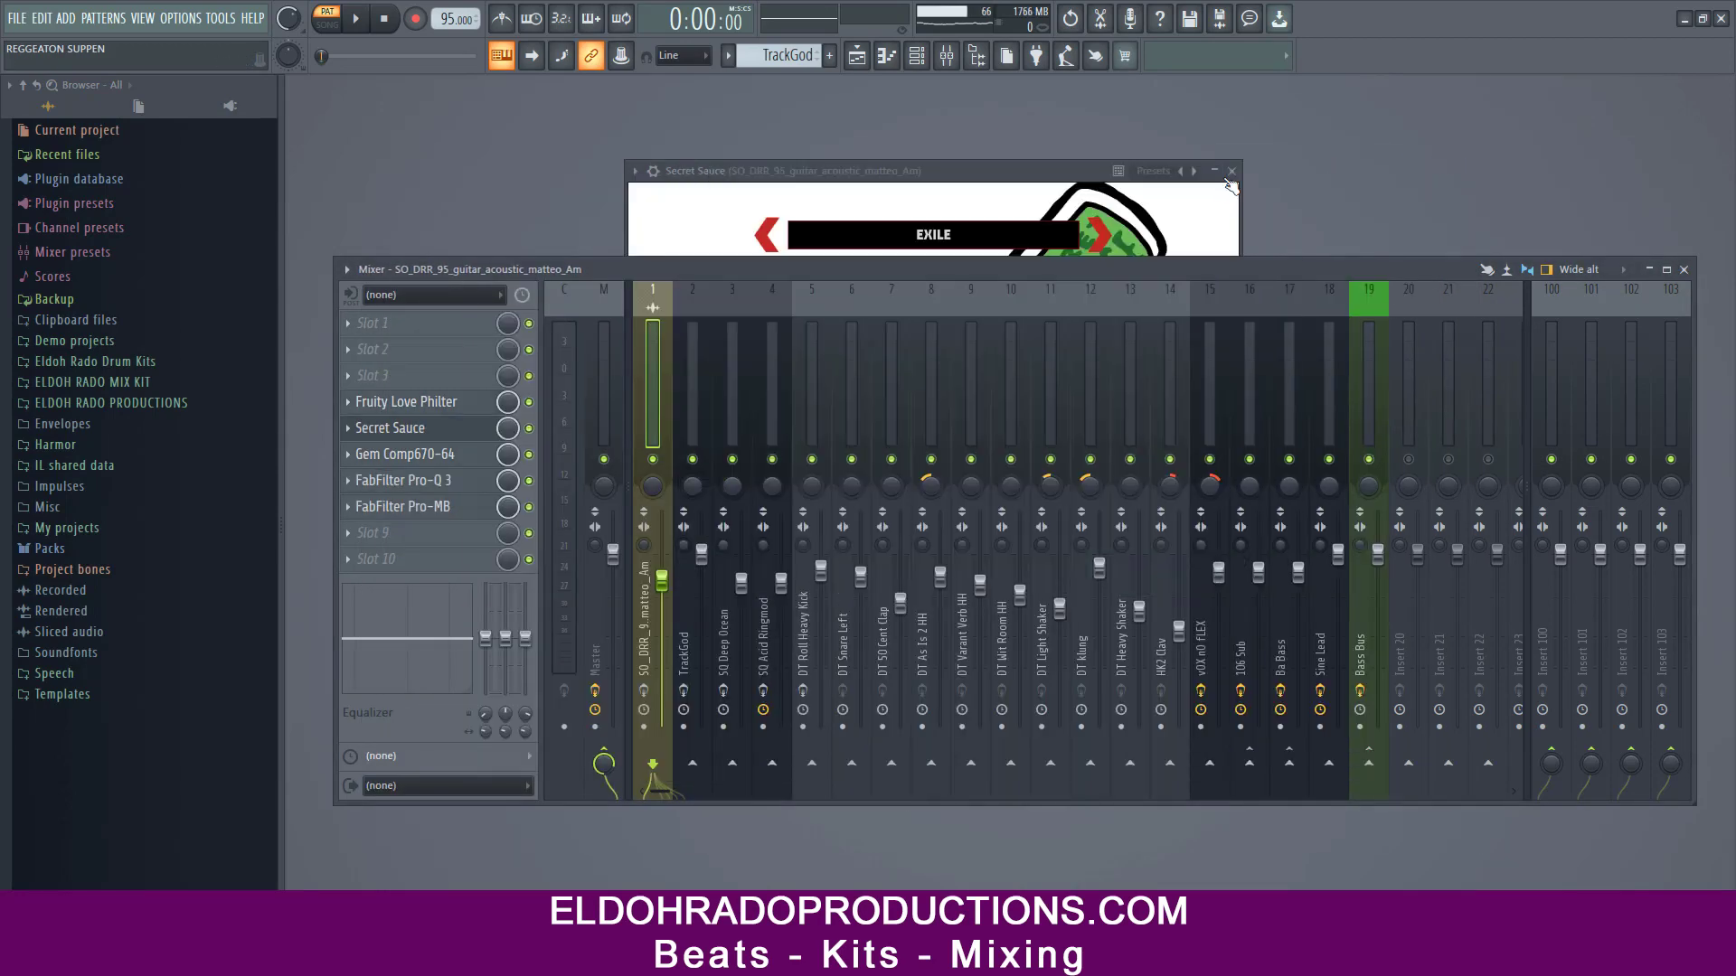
{"action": "left_click", "coordinate": [1233, 173]}
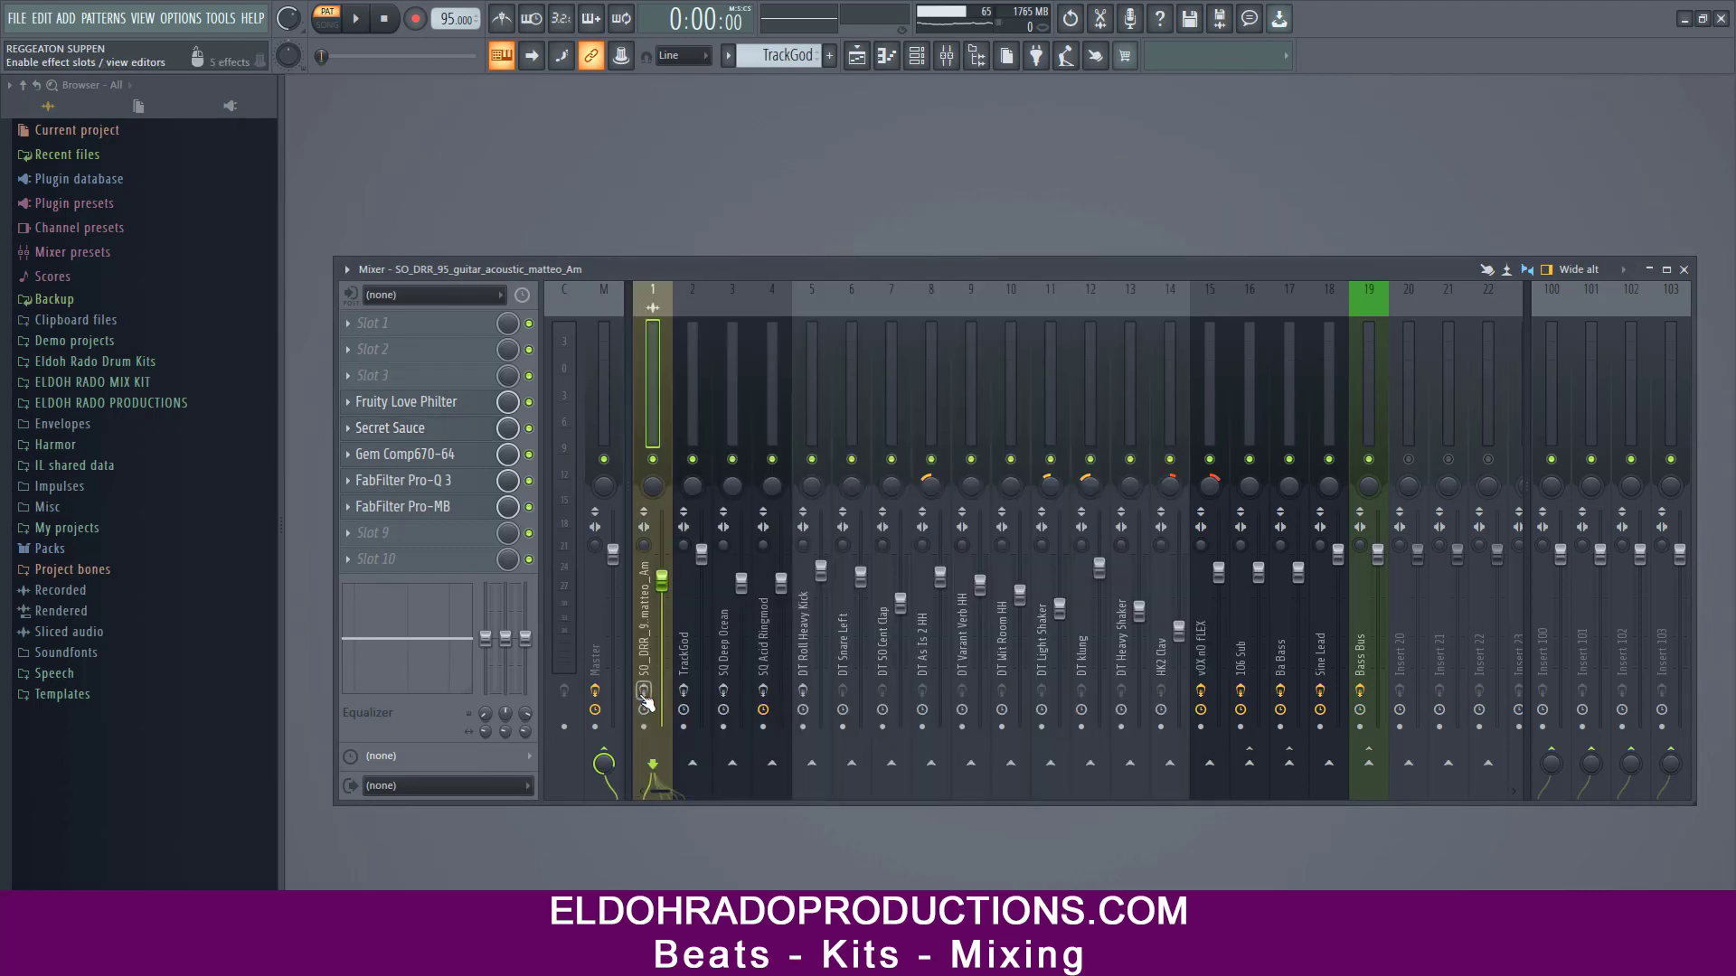
{"action": "key", "text": "F6"}
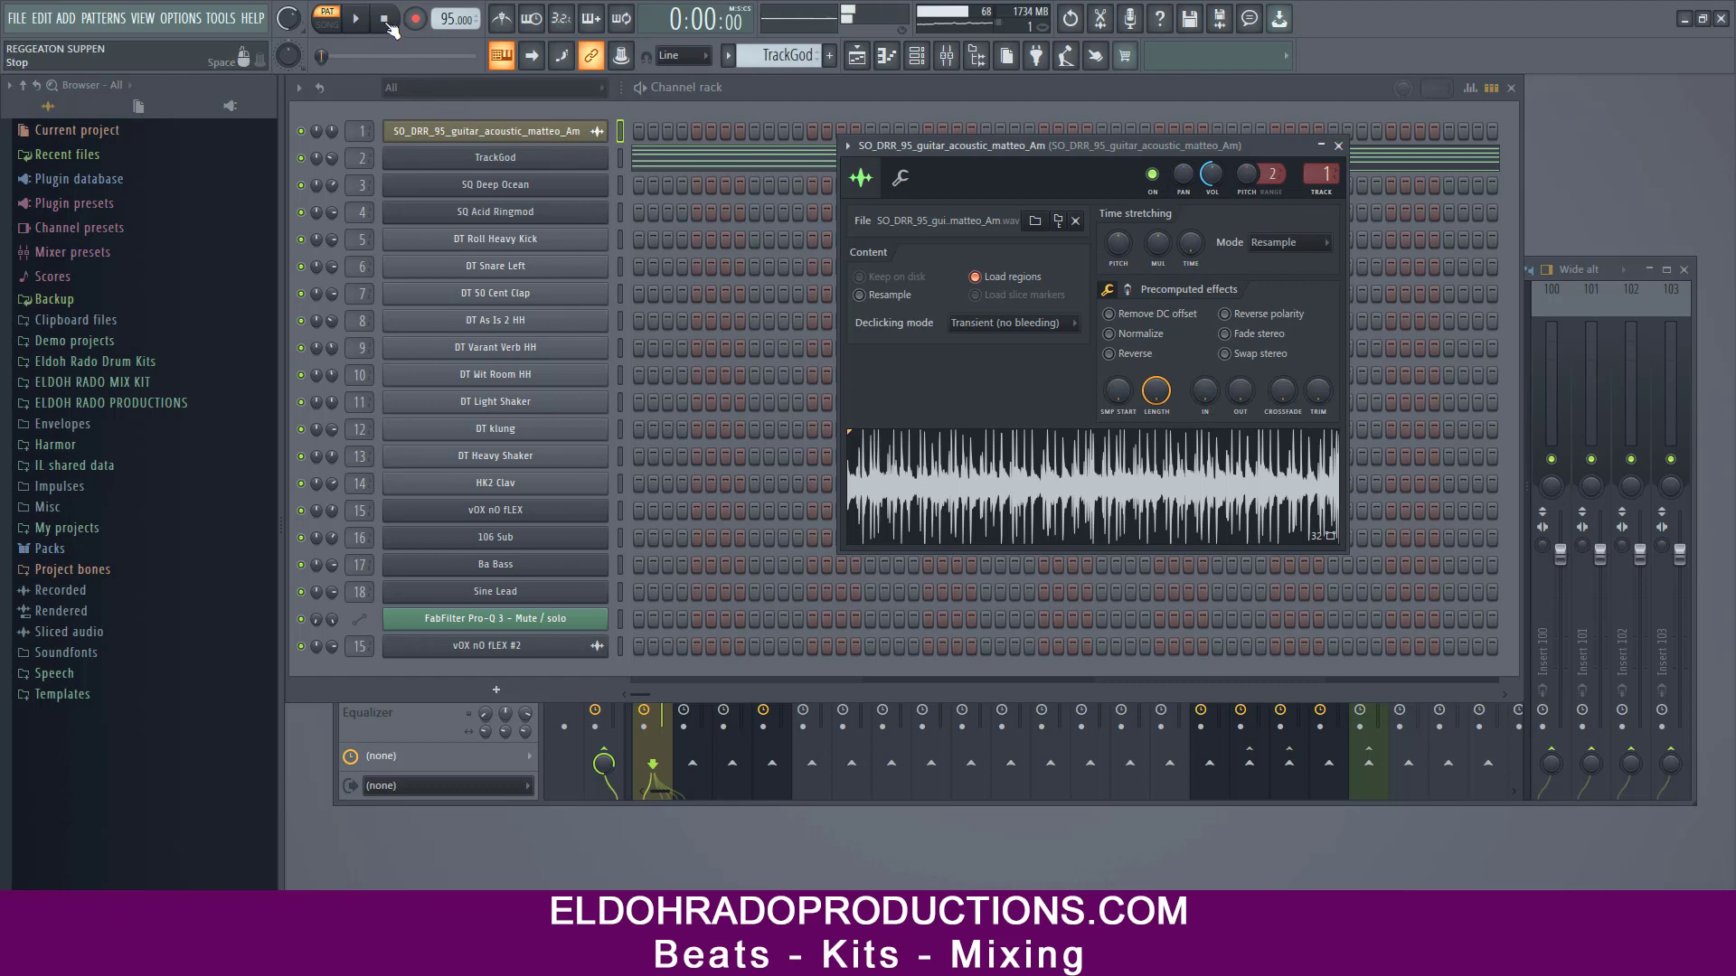
{"action": "key", "text": "Escape"}
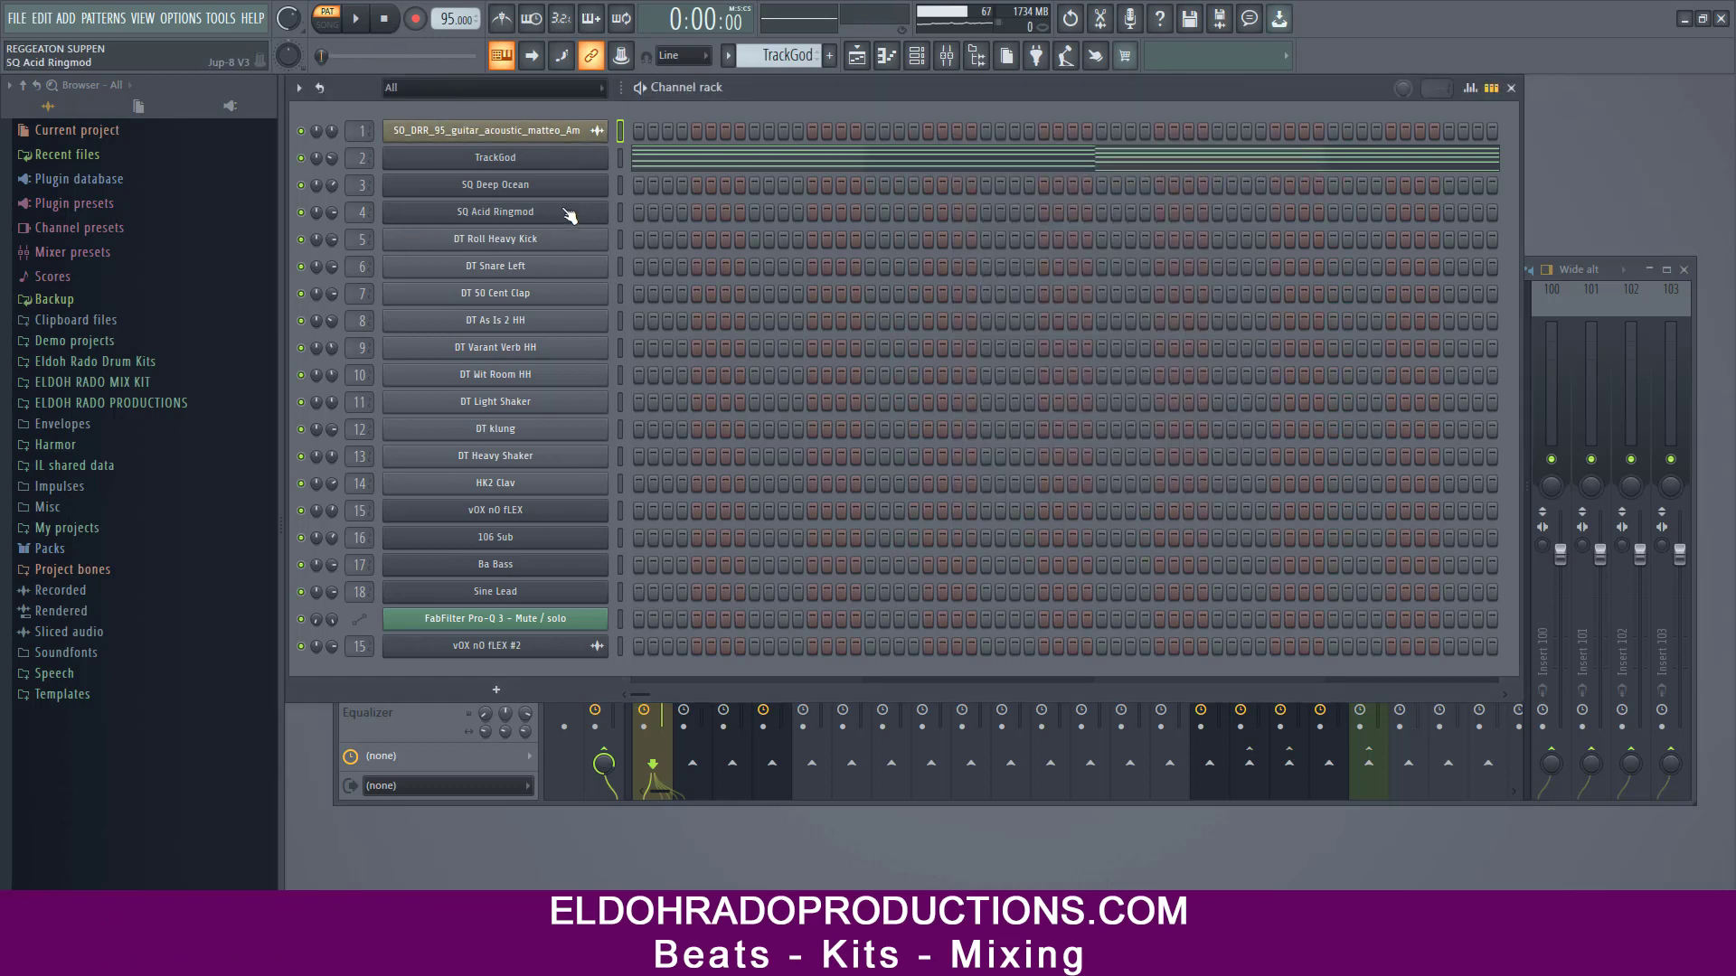
Step: Check the preset in the TrackGod instrument and show its chord pattern in the piano roll
{"action": "left_click", "coordinate": [563, 162]}
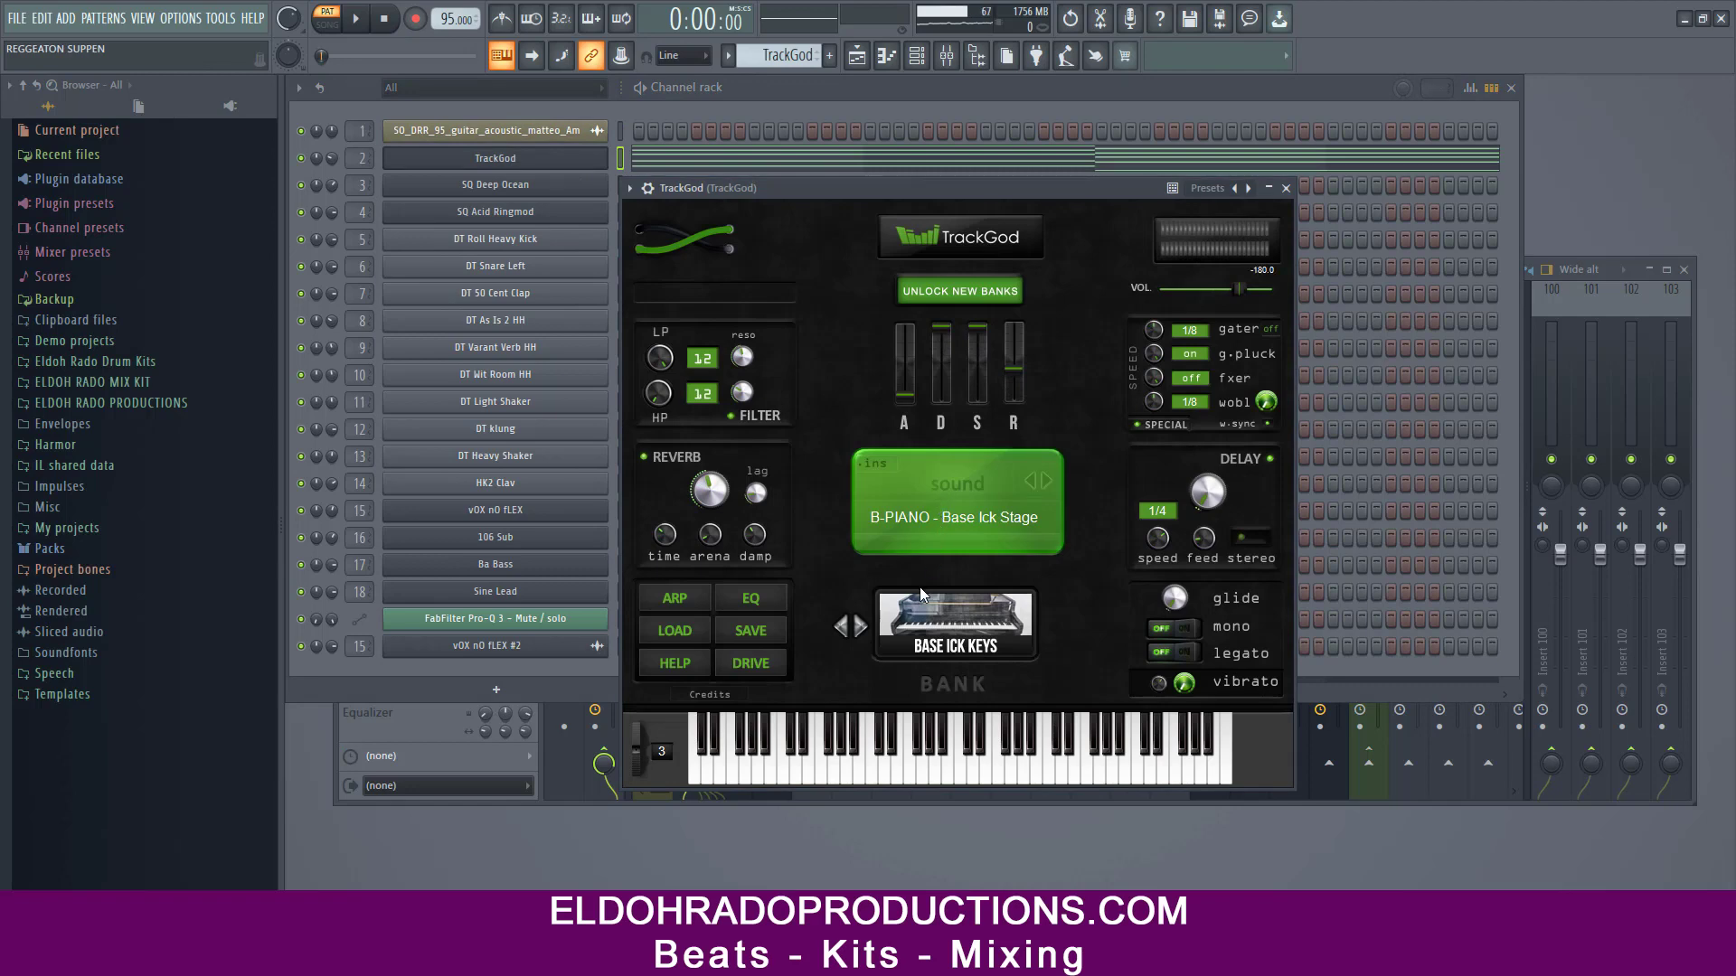
{"action": "key", "text": "Escape"}
{"action": "right_click", "coordinate": [542, 158]}
{"action": "left_click", "coordinate": [647, 158]}
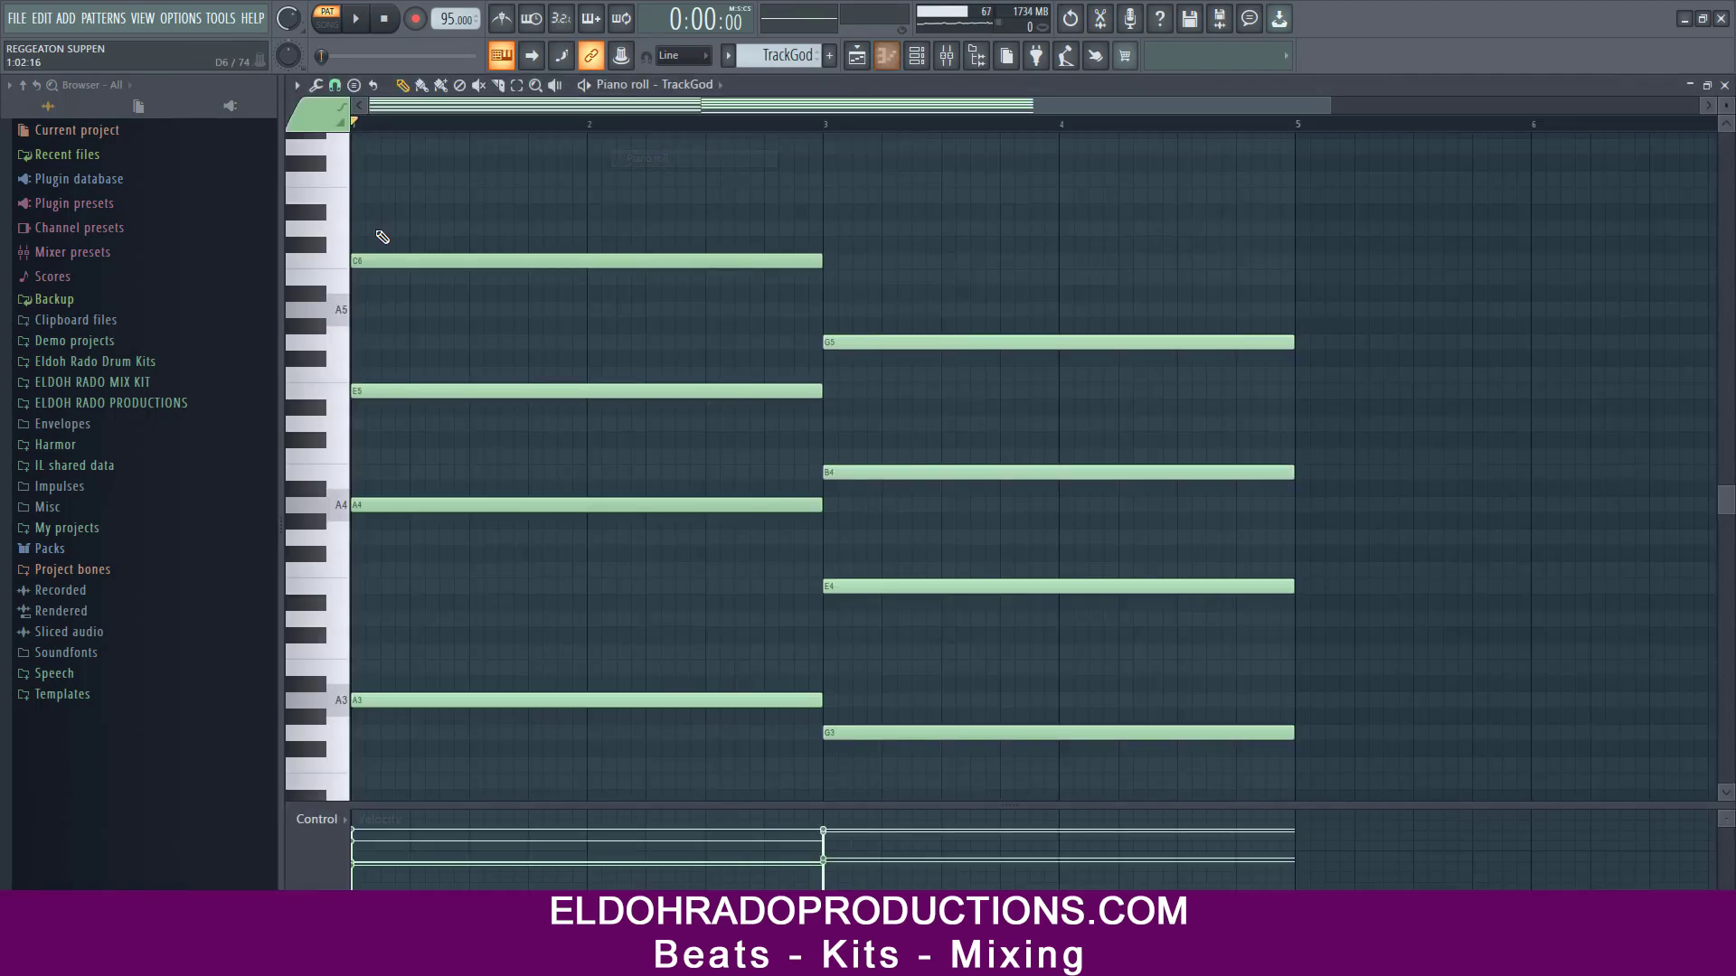
Step: Play back the TrackGod chords and the TrackGod #2 variation in the piano roll
{"action": "key", "text": "space"}
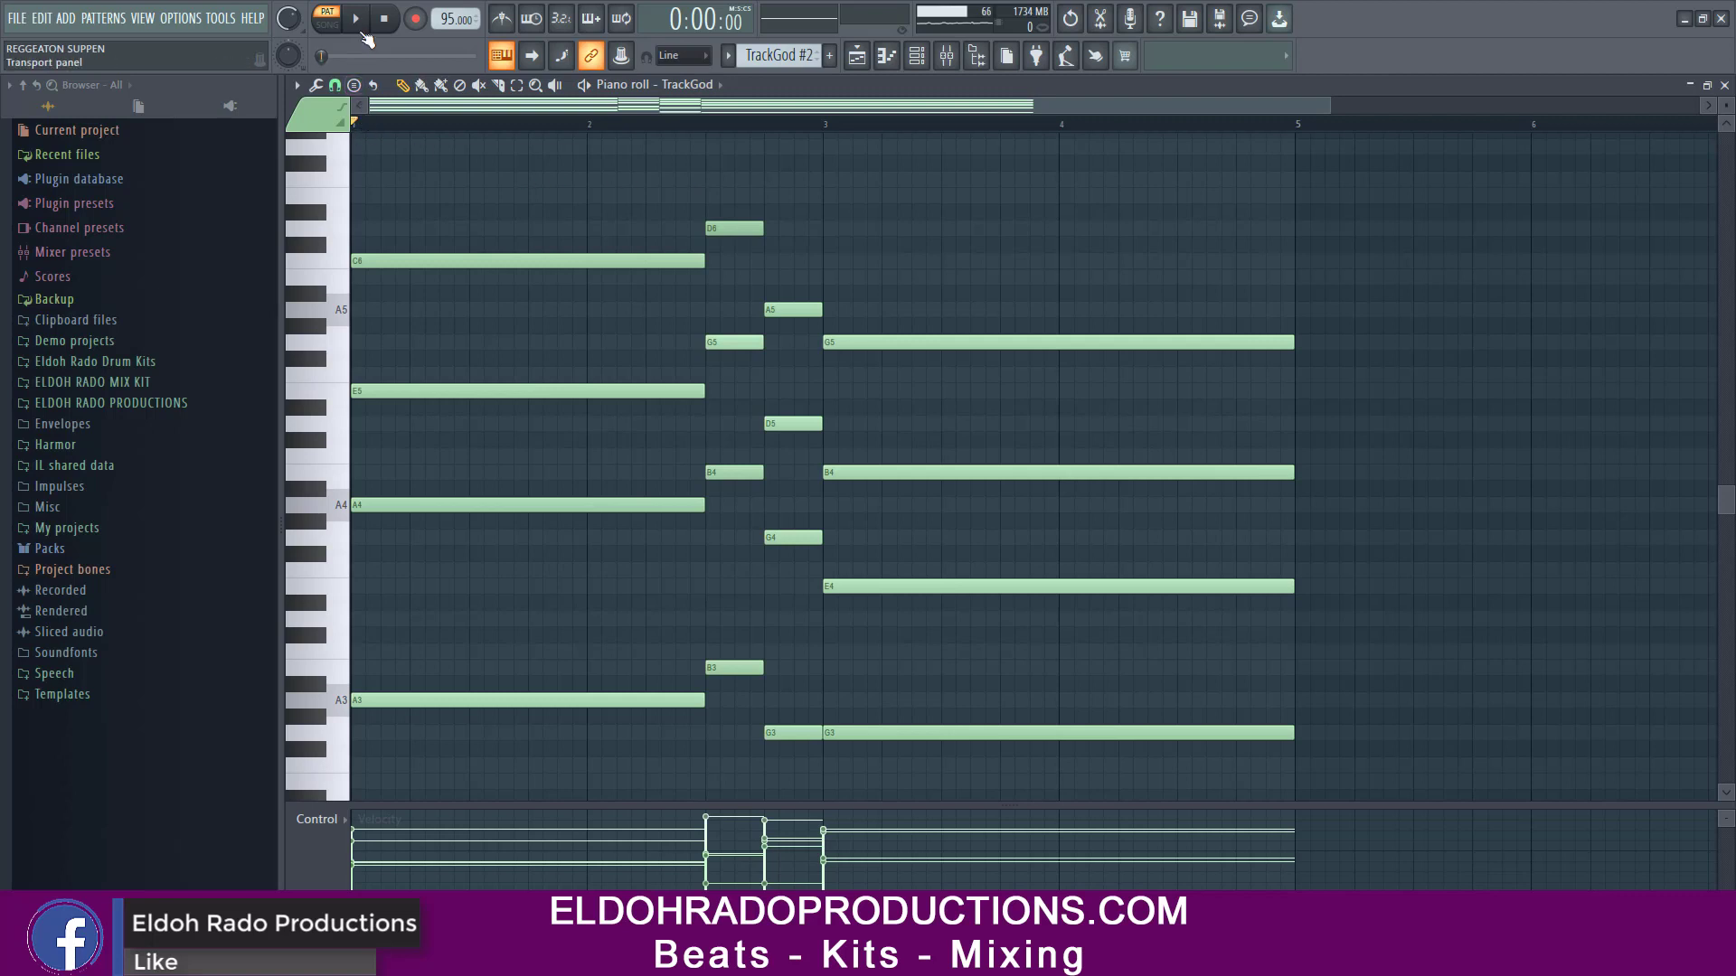
{"action": "left_click", "coordinate": [358, 22]}
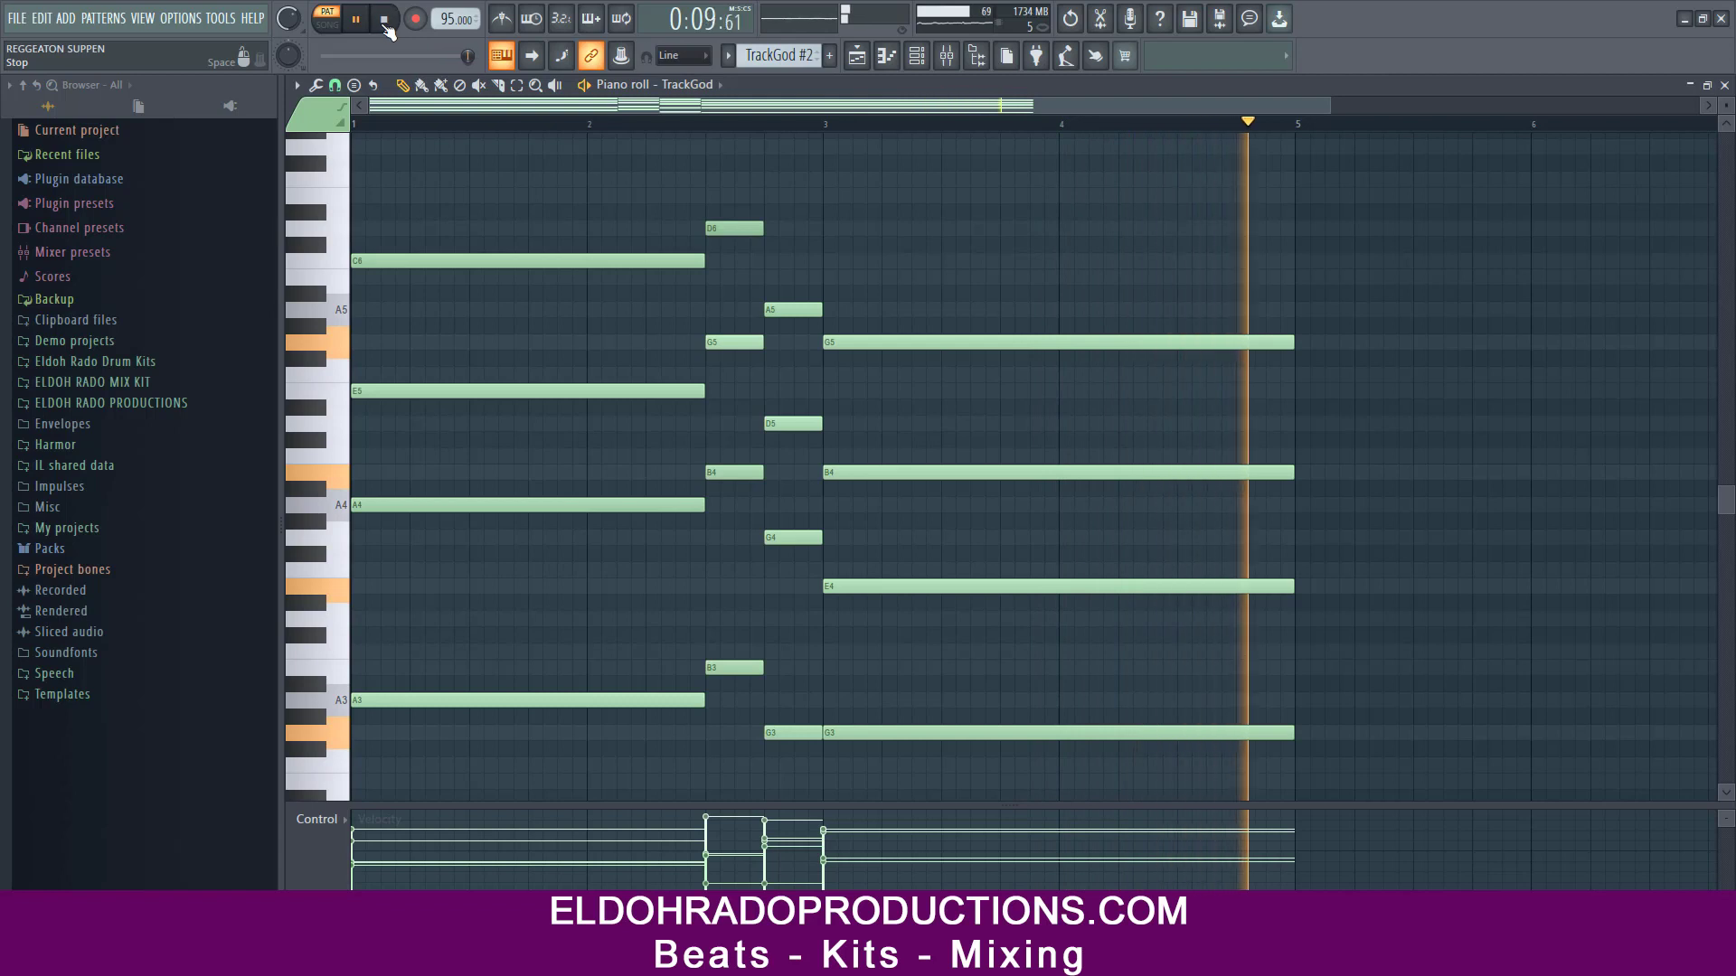
{"action": "left_click", "coordinate": [386, 24]}
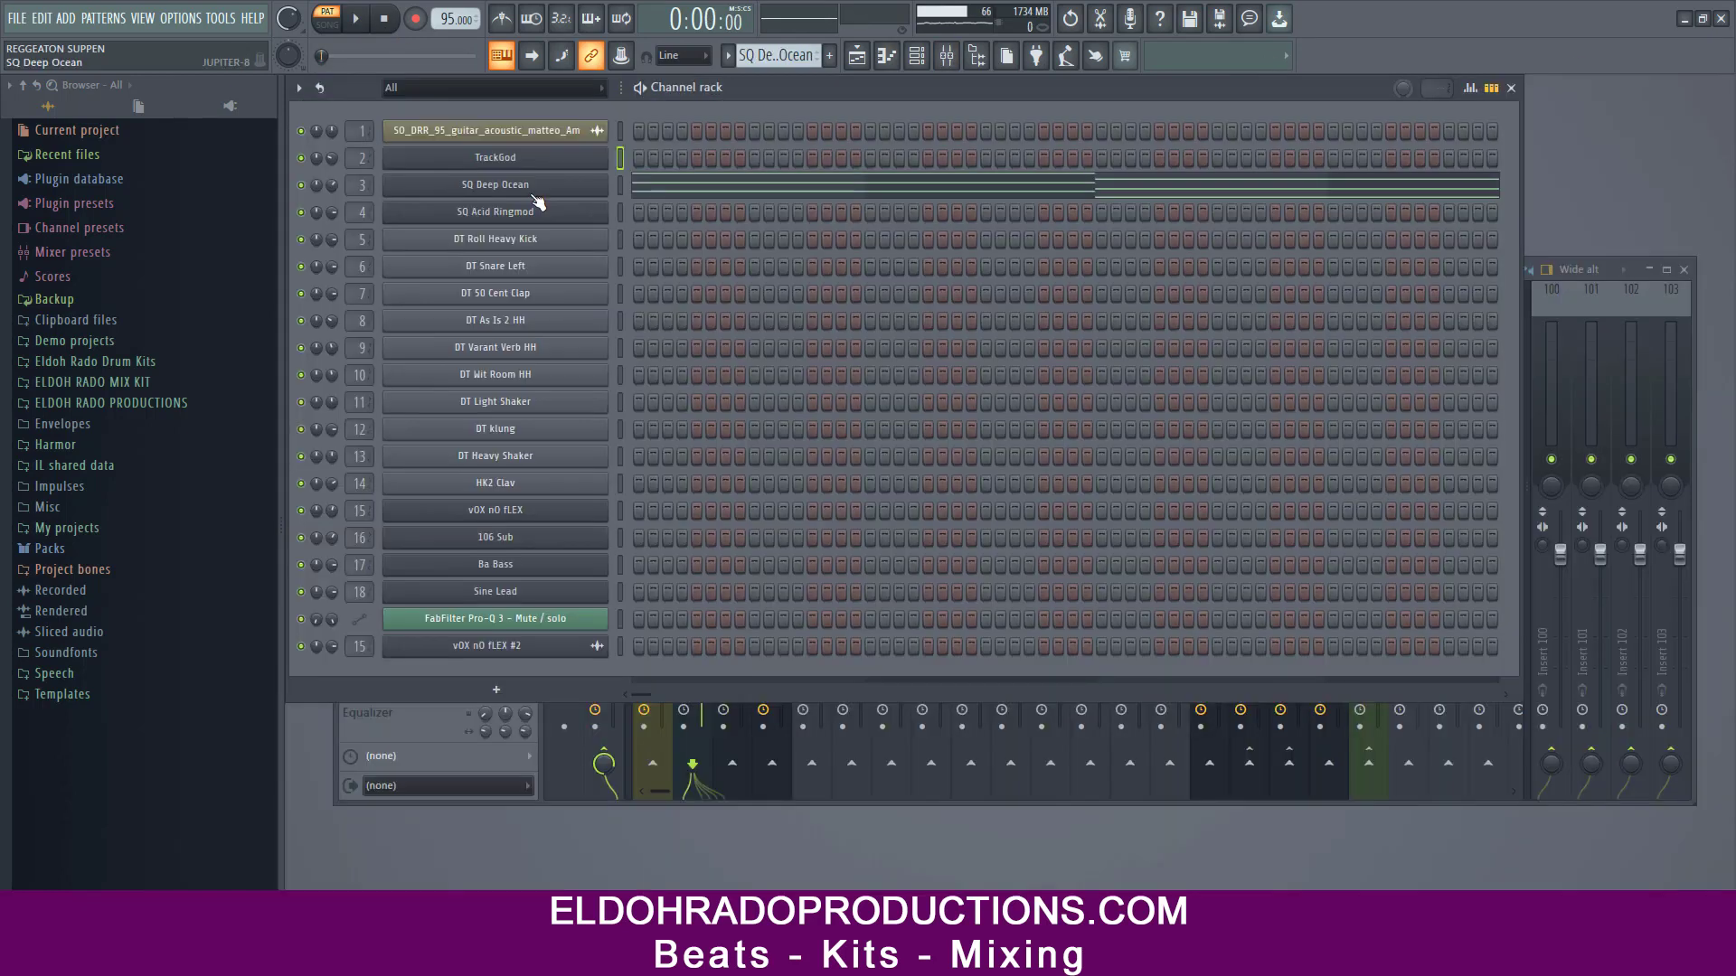
Step: View the Jupiter-8 preset on the SQ Deep Ocean channel and play back its pattern
{"action": "left_click", "coordinate": [535, 194]}
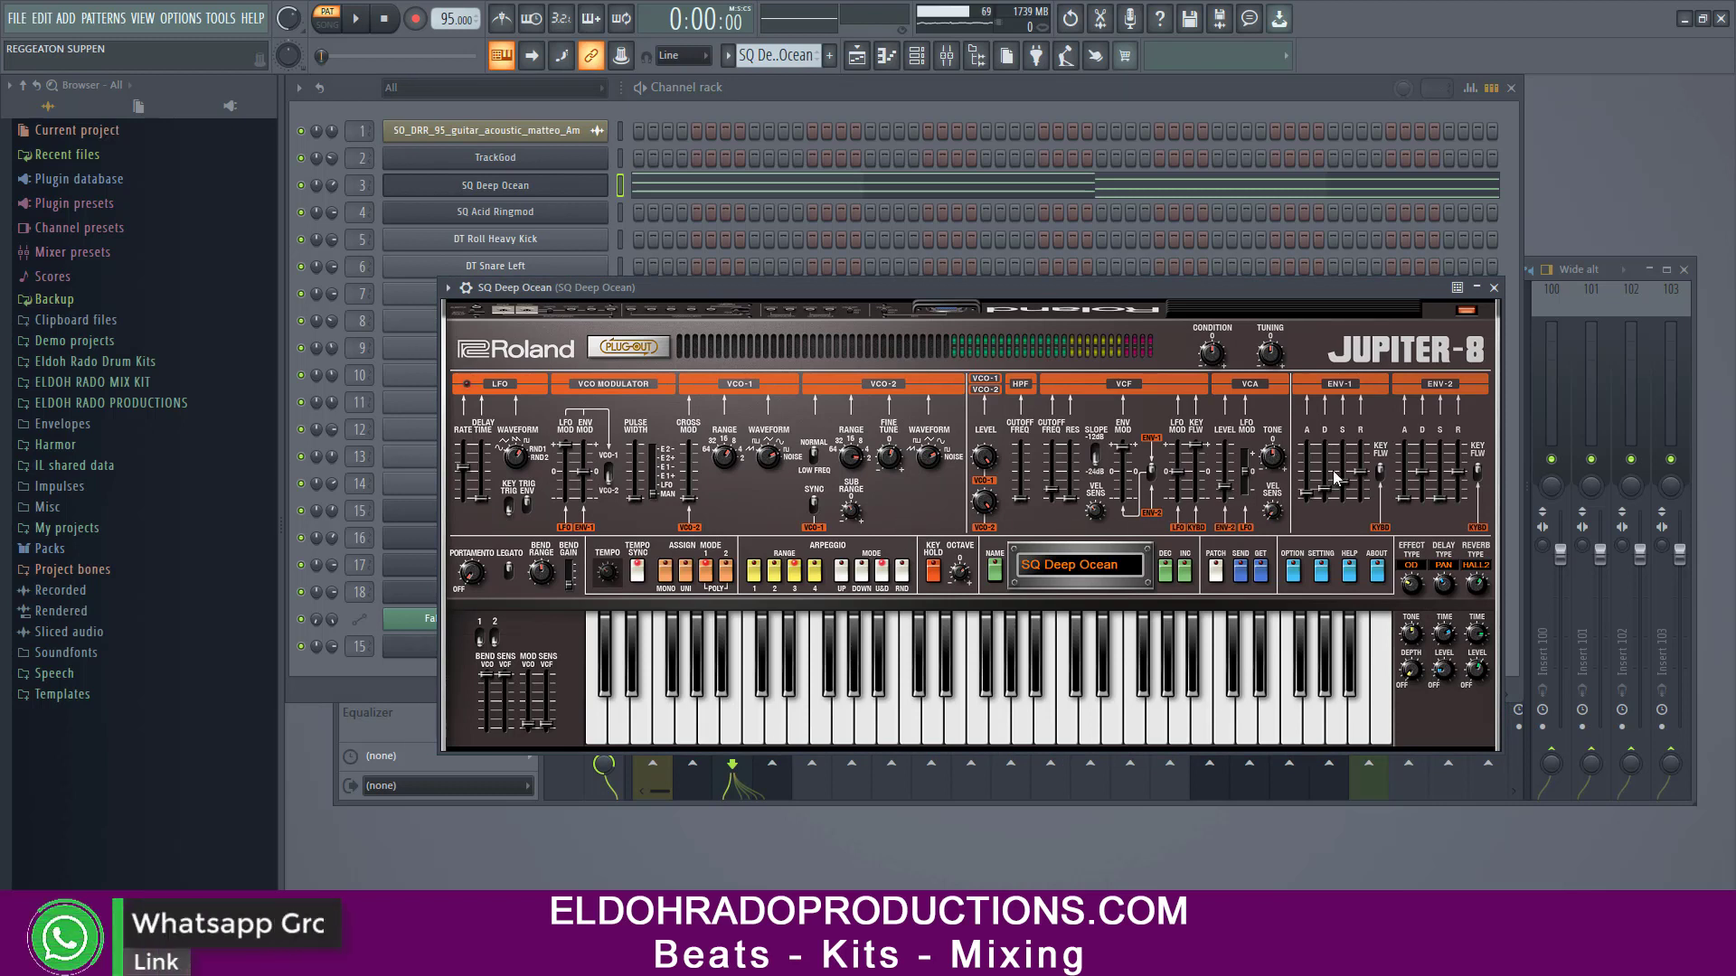
{"action": "left_click", "coordinate": [1494, 288]}
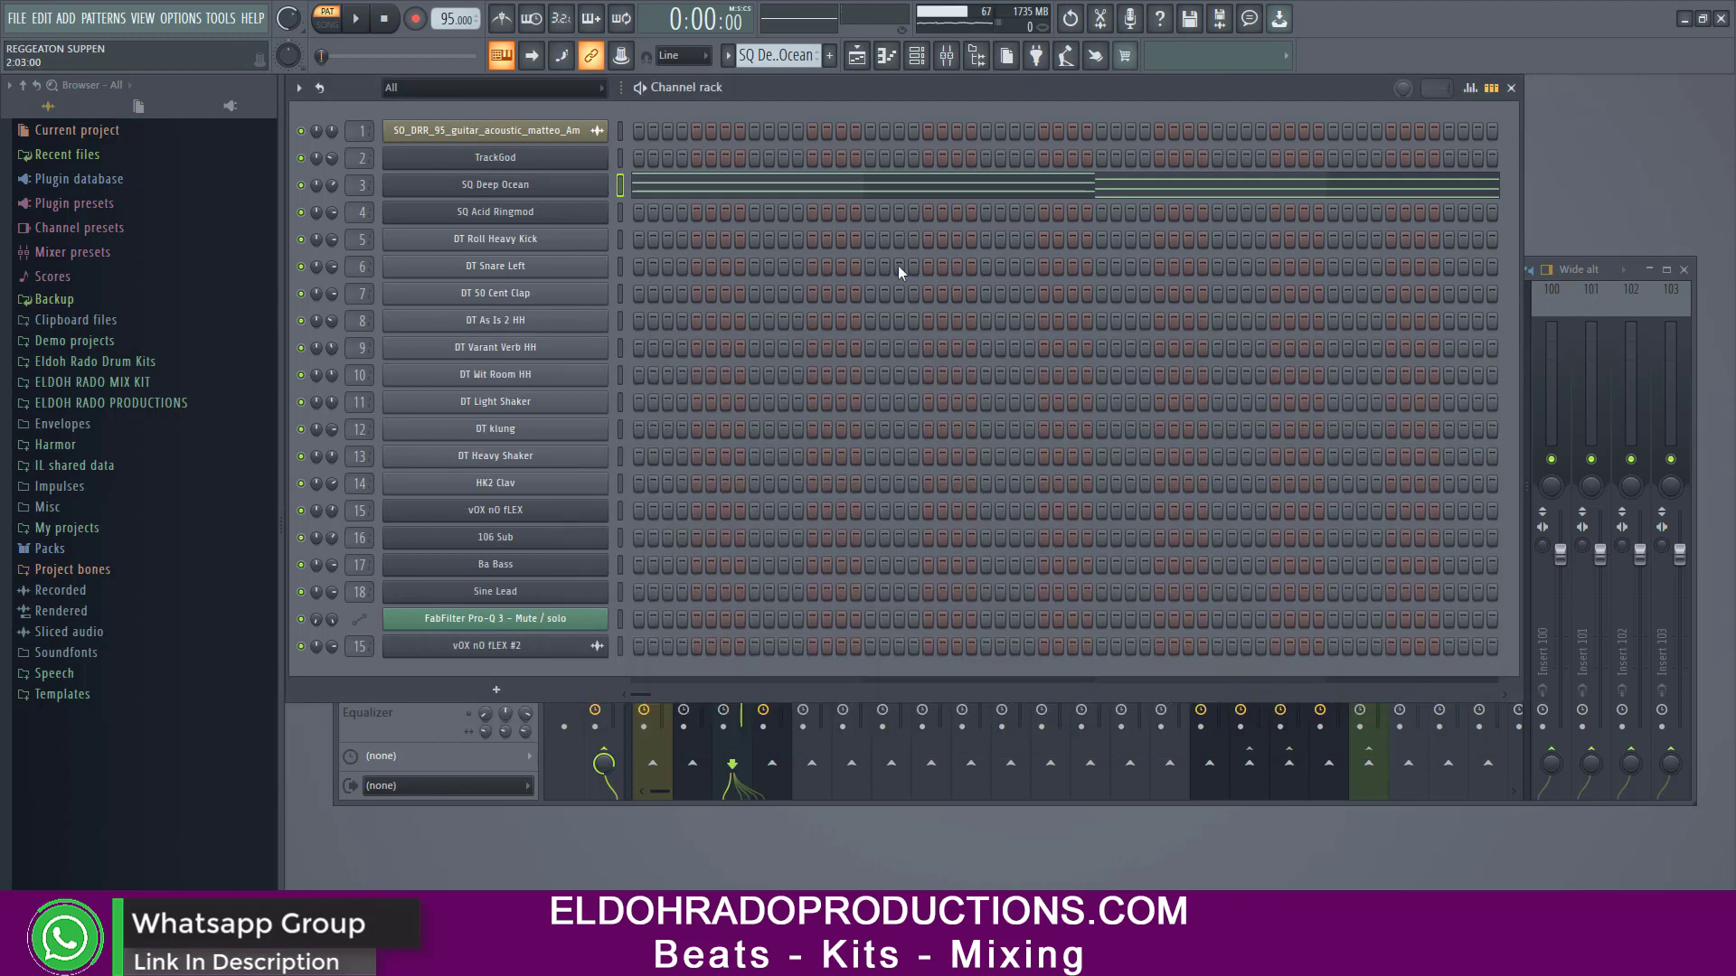
{"action": "left_click", "coordinate": [357, 27]}
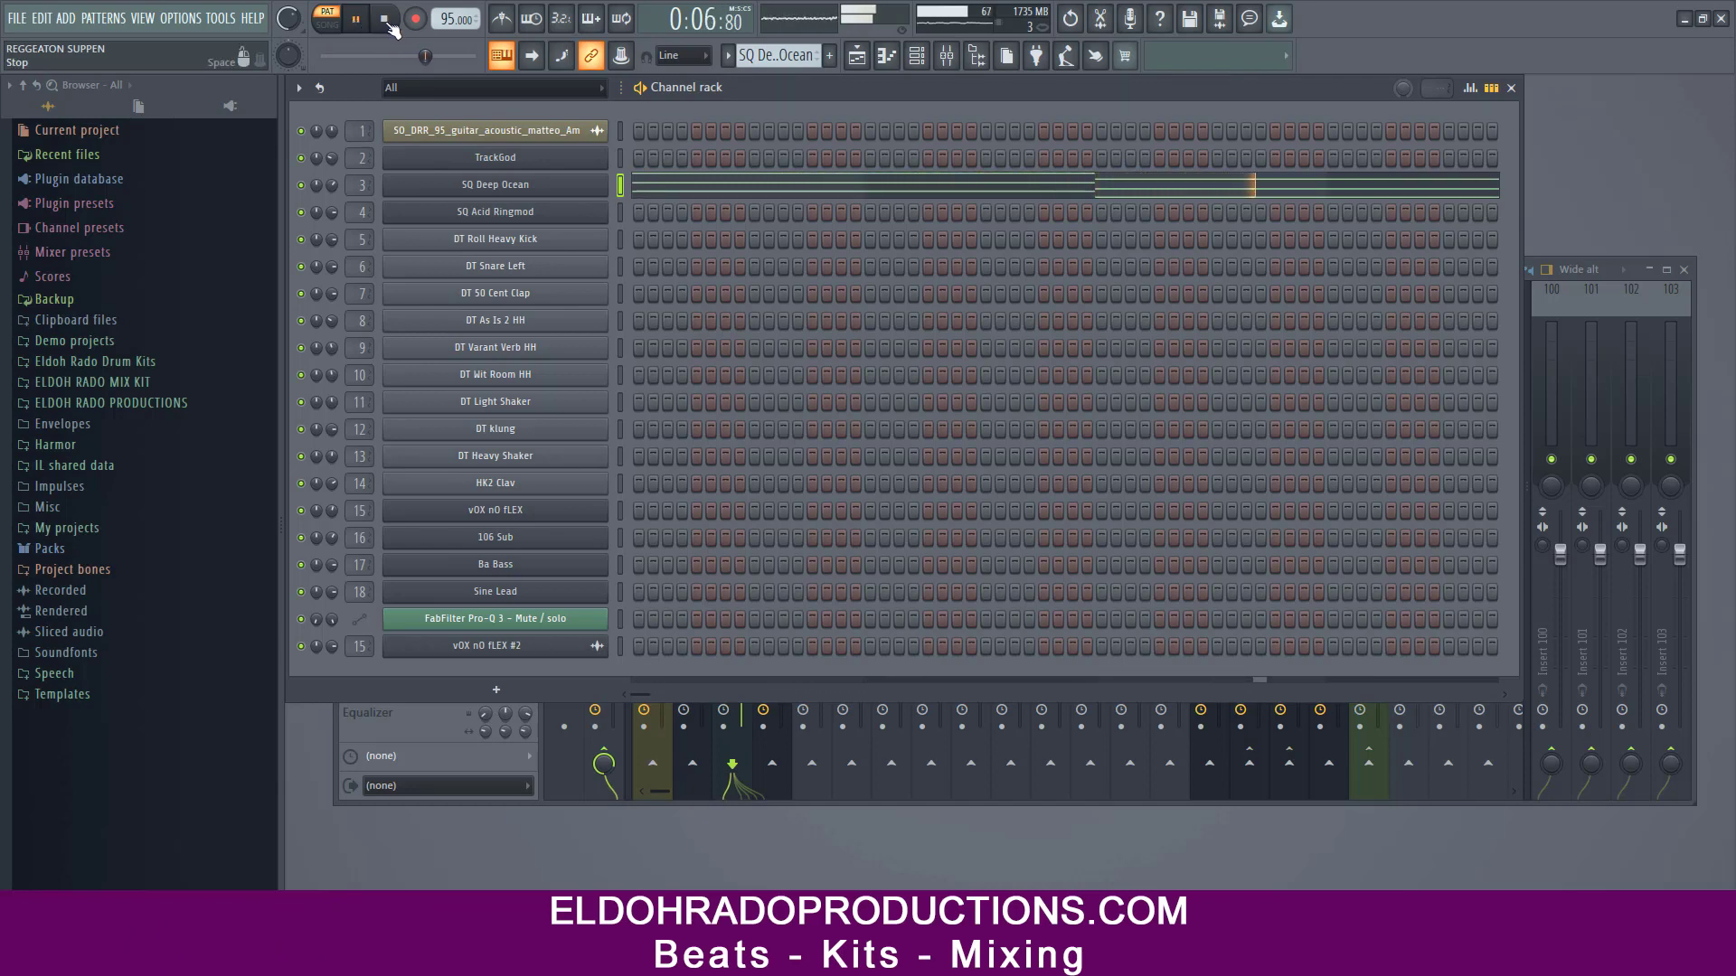
{"action": "left_click", "coordinate": [384, 19]}
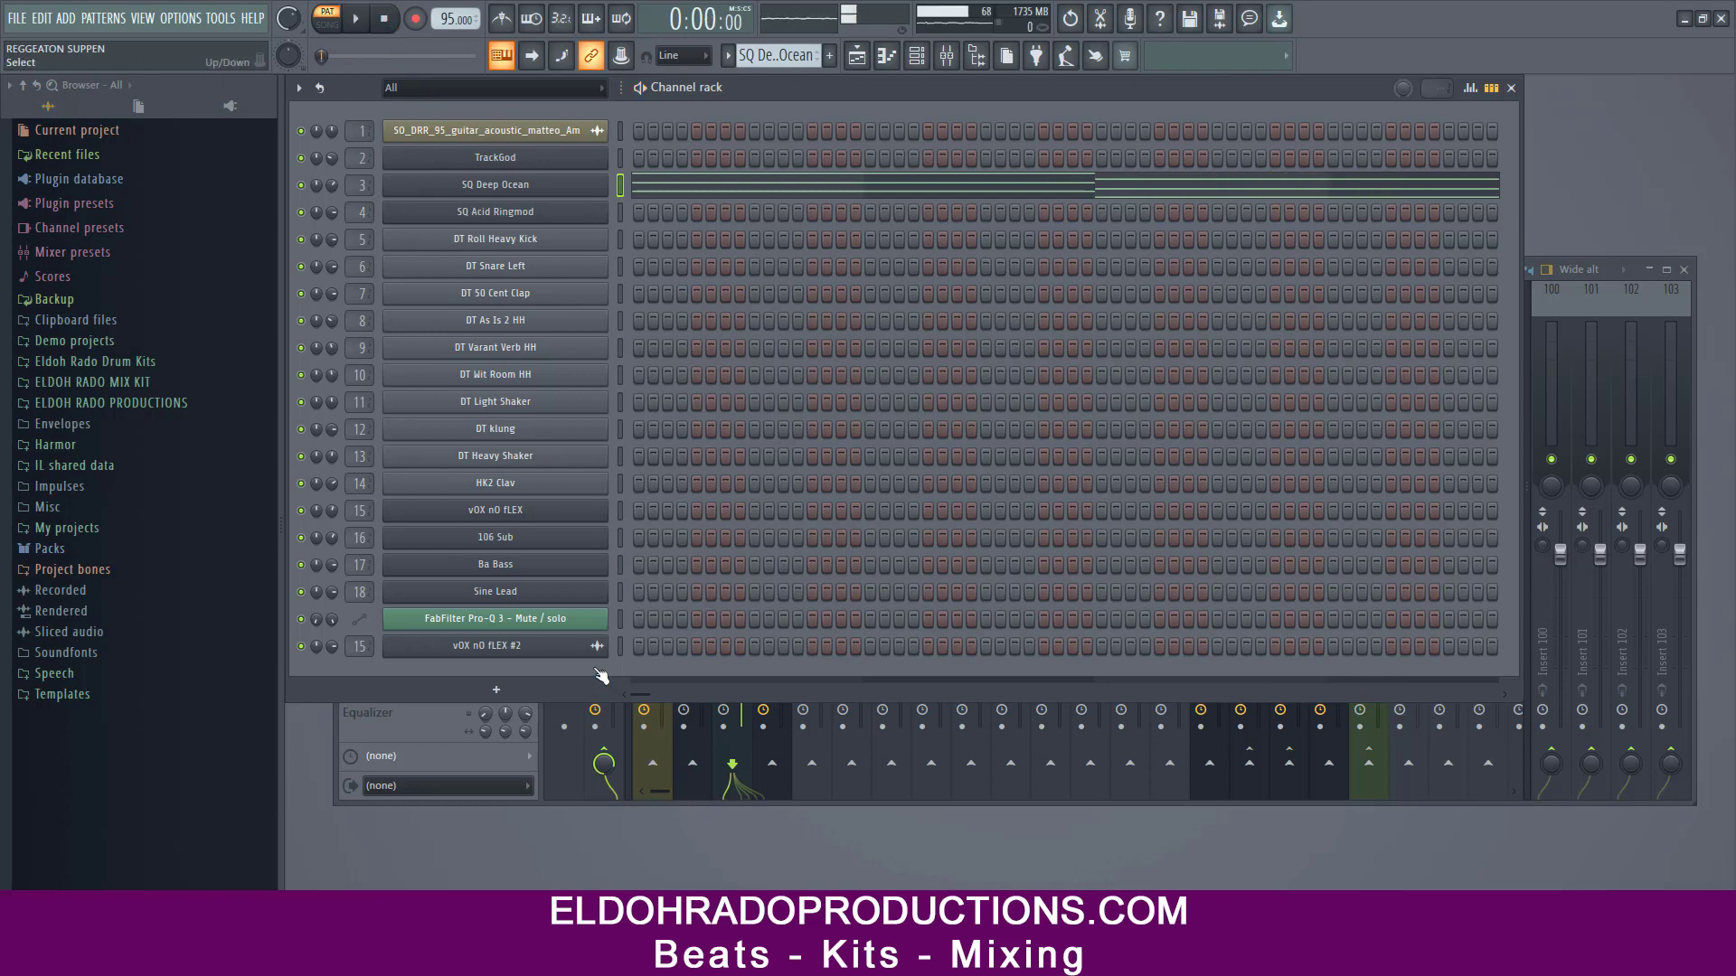
Step: Examine ShaperBox 2's Time, Width and Filter curves and Fruity parametric EQ 2 on the SQ Deep Ocean track, and replay the pattern
{"action": "left_click", "coordinate": [559, 789]}
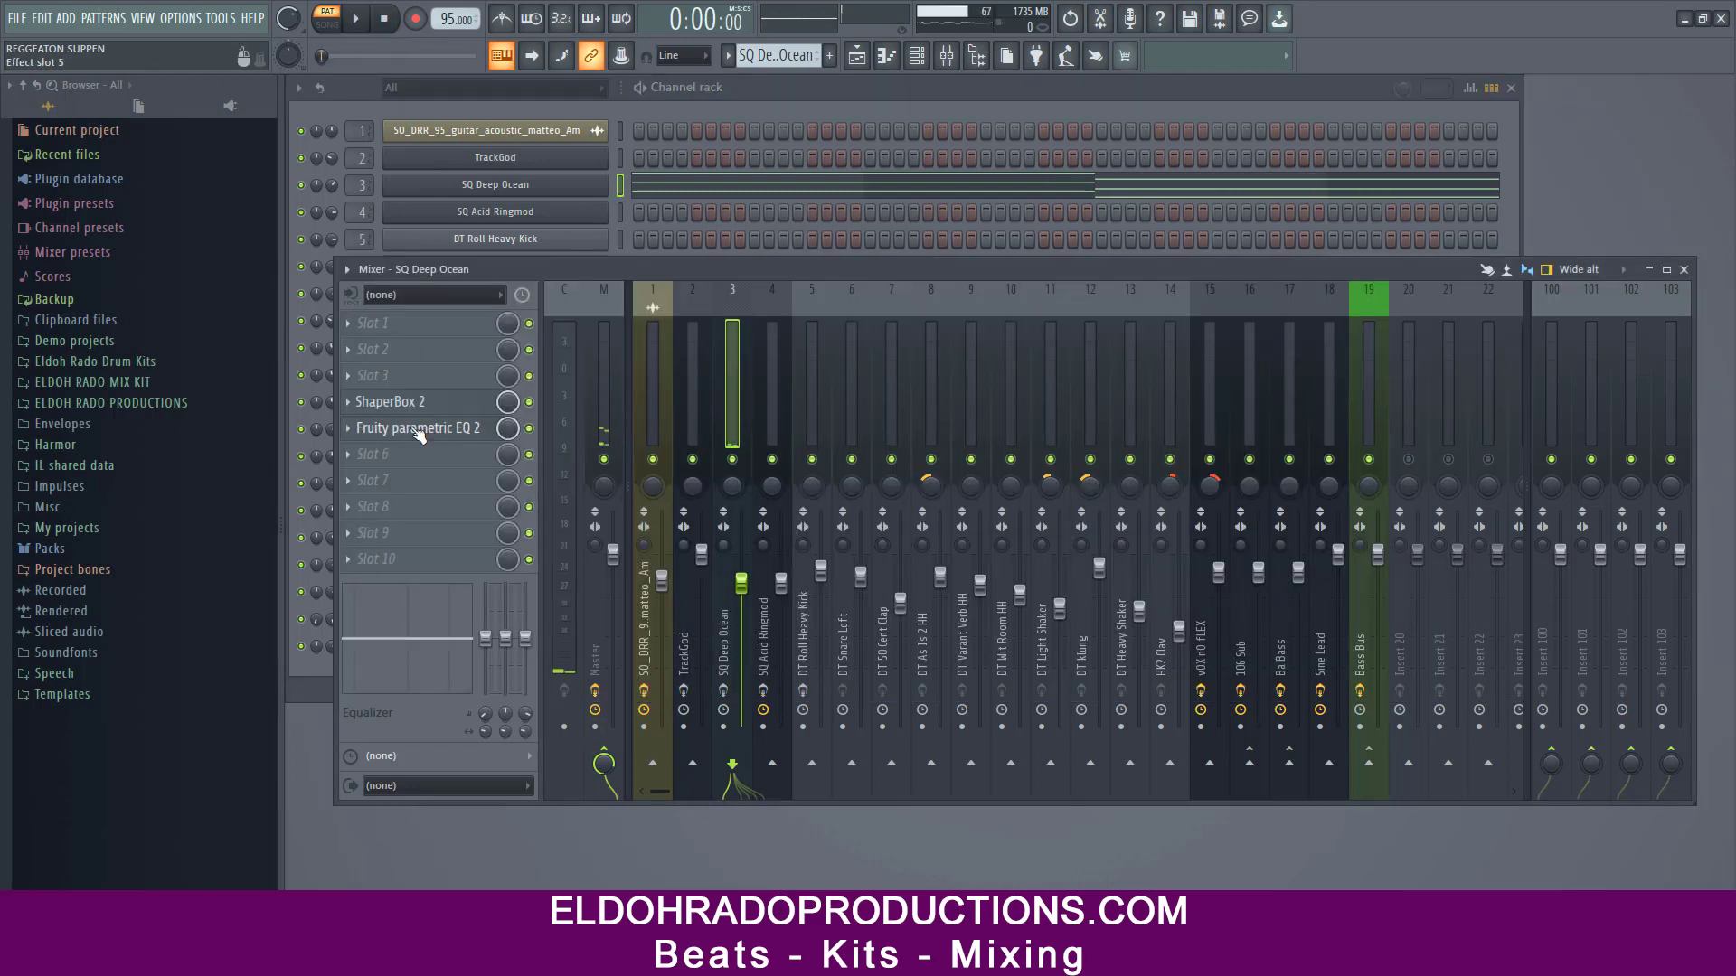
{"action": "left_click", "coordinate": [445, 406]}
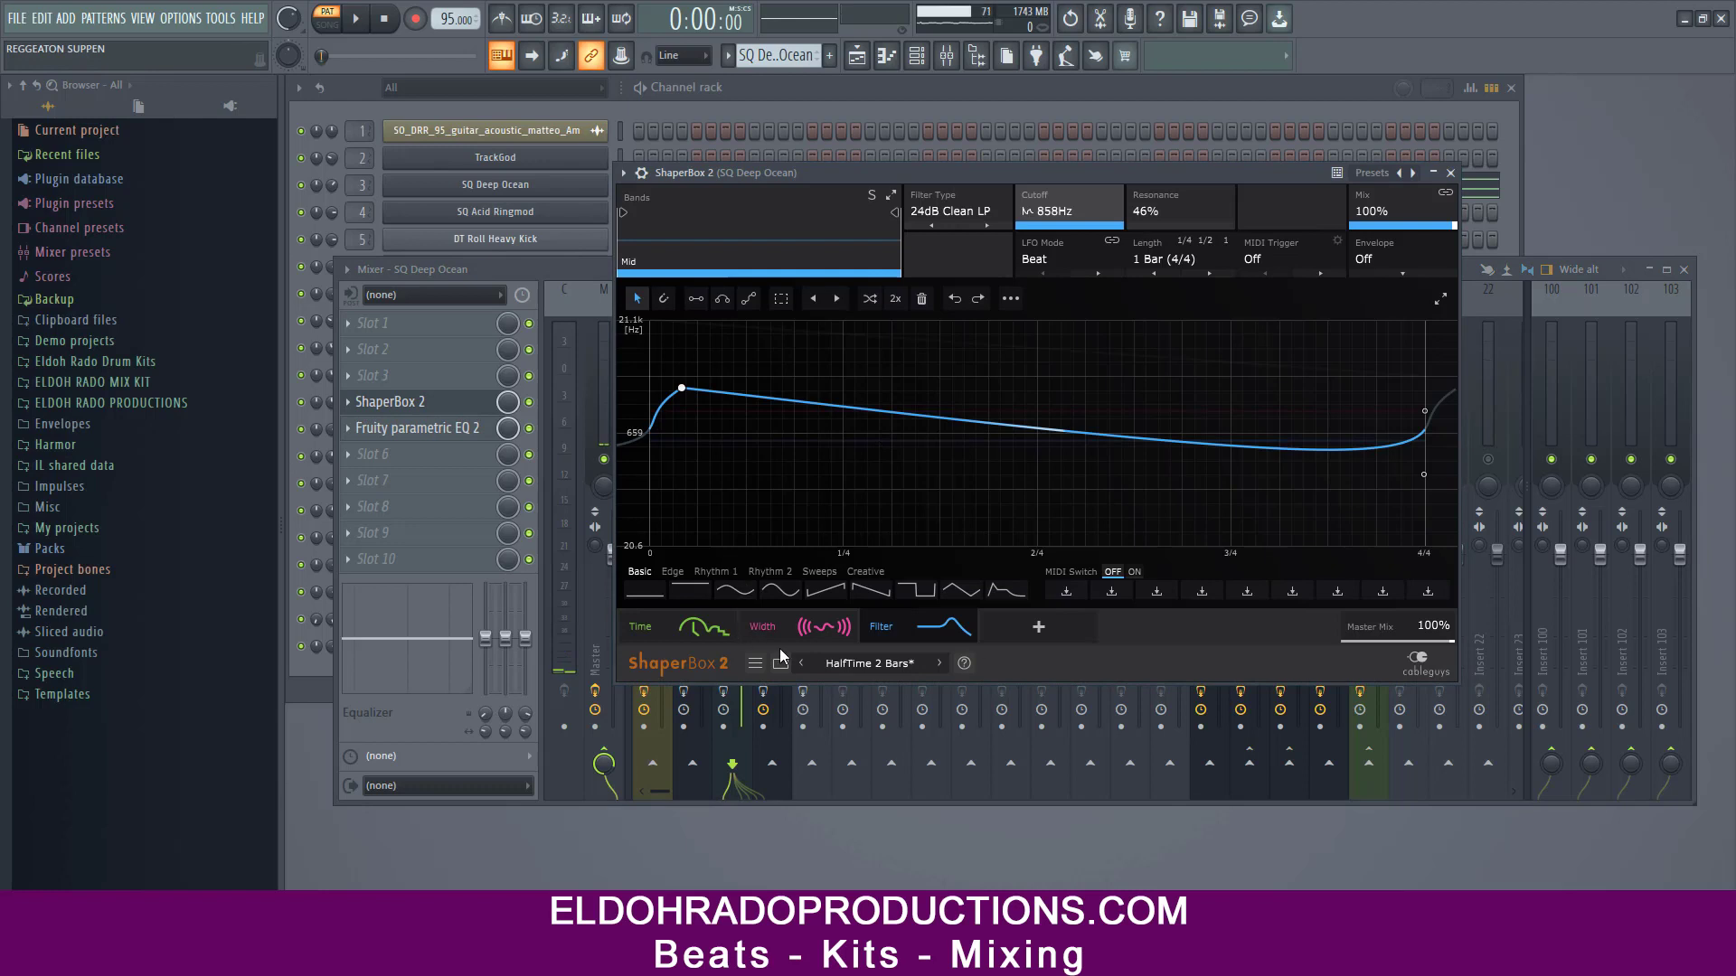
{"action": "left_click", "coordinate": [682, 632]}
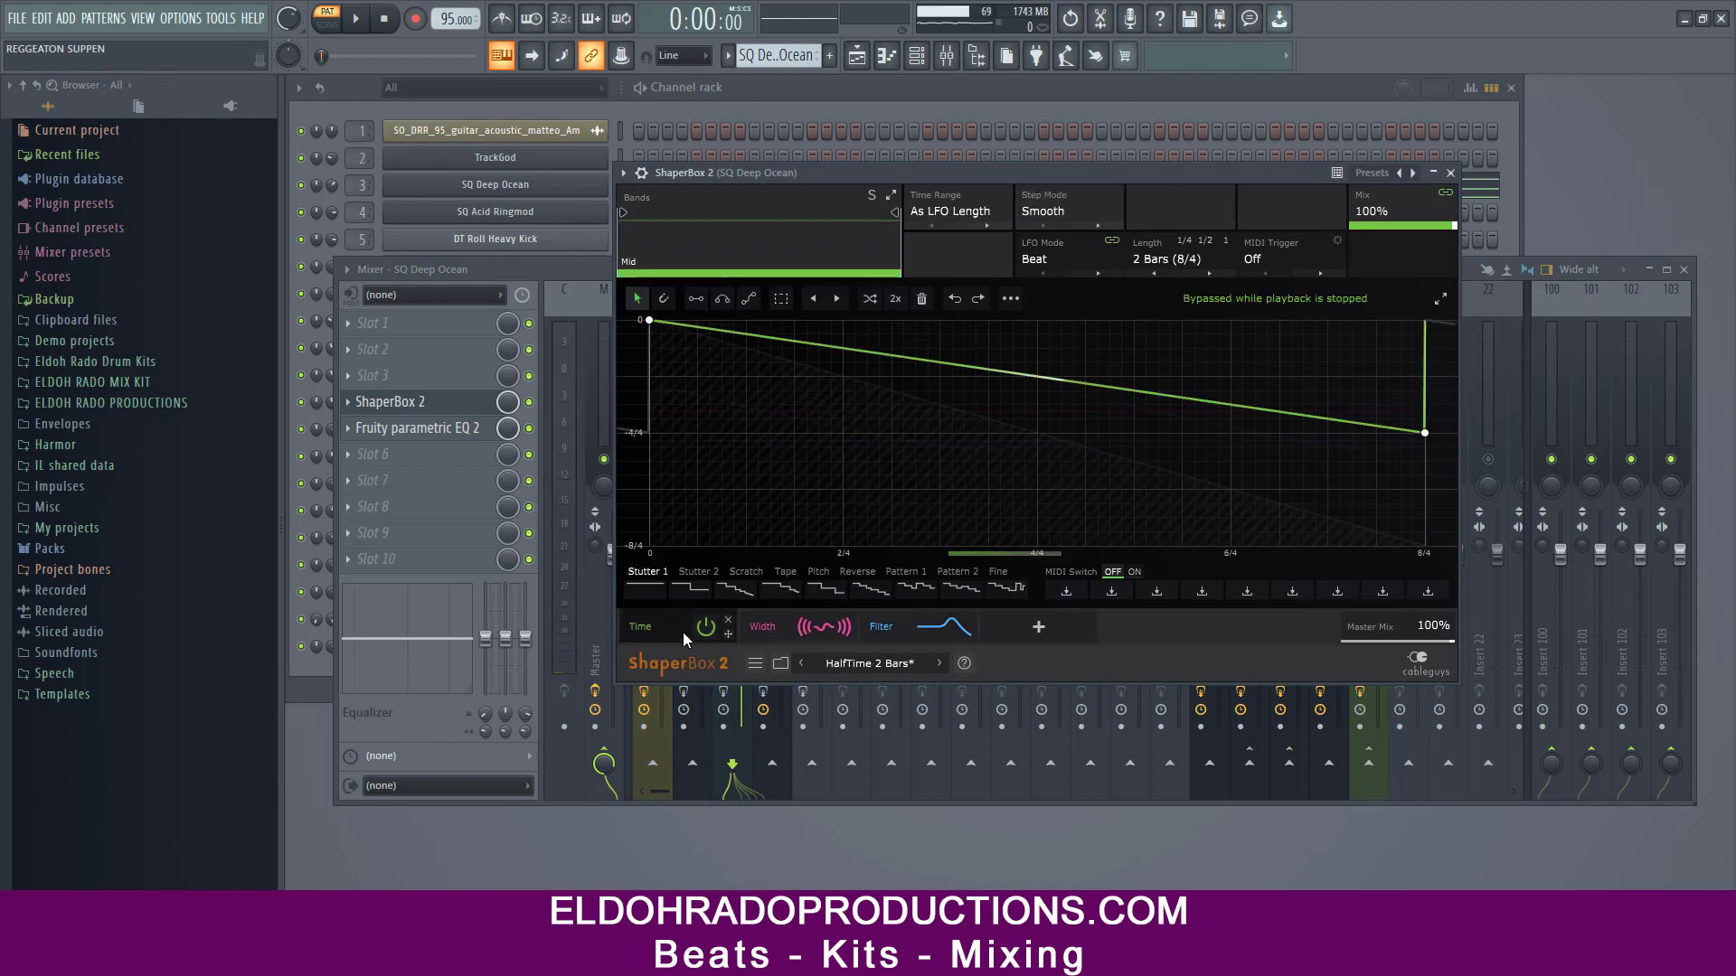
{"action": "left_click", "coordinate": [800, 635]}
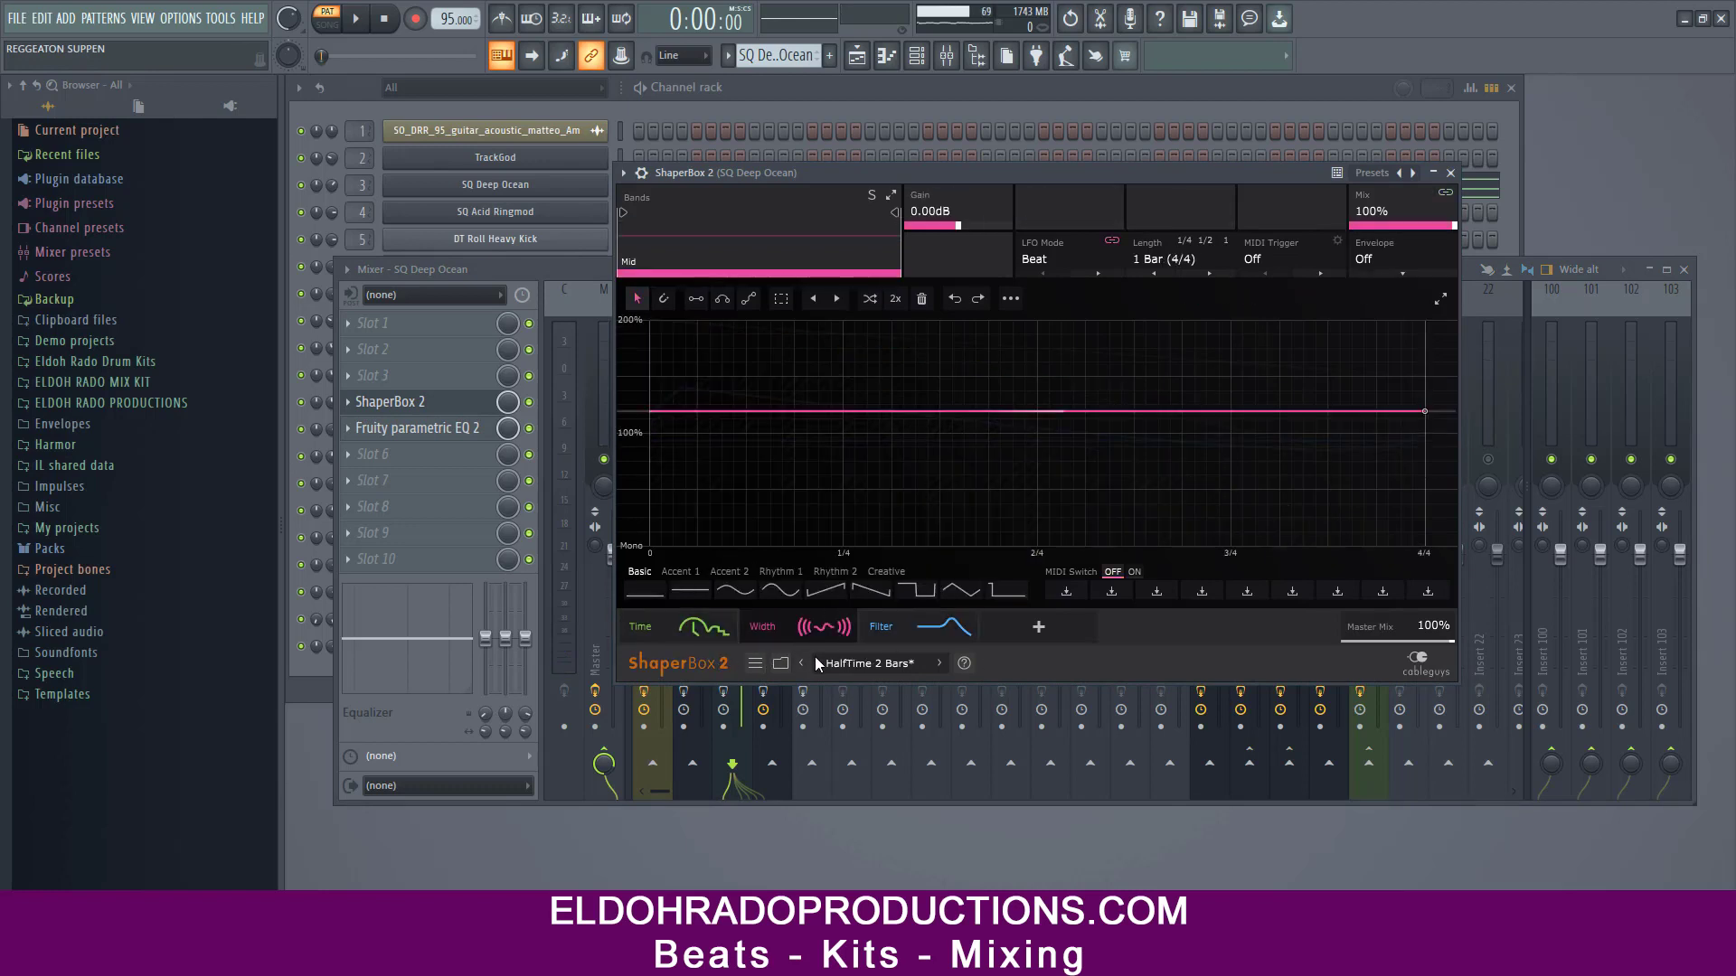
{"action": "left_click", "coordinate": [903, 625]}
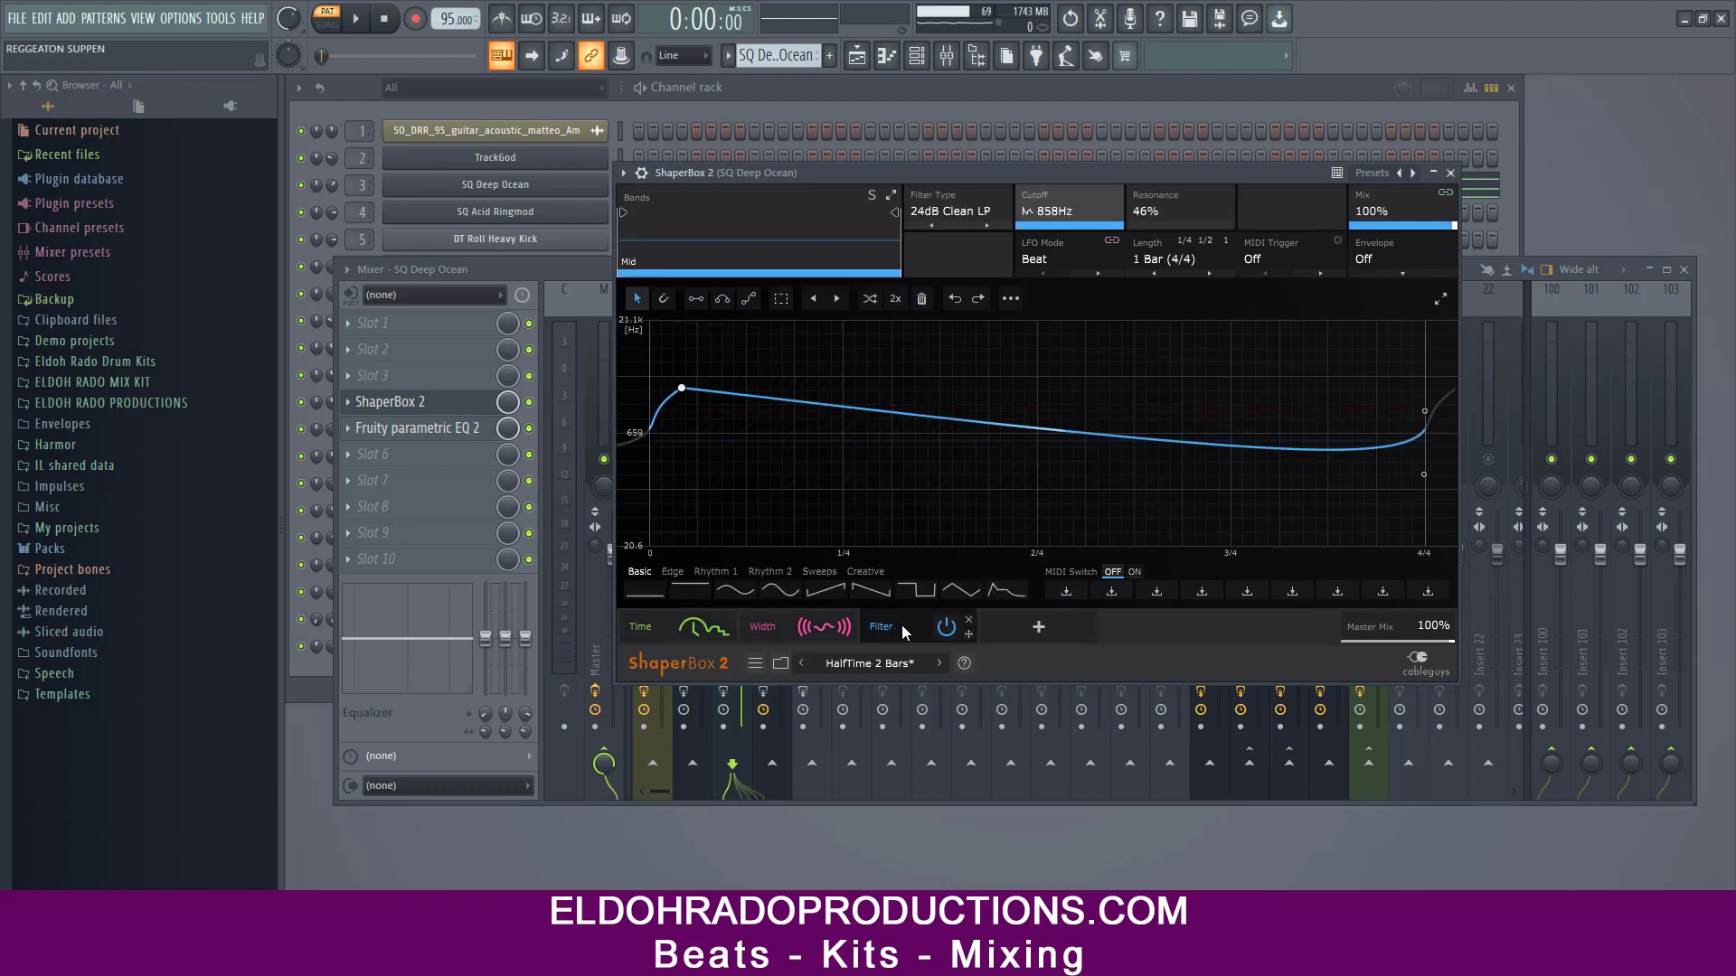
{"action": "left_click", "coordinate": [445, 432]}
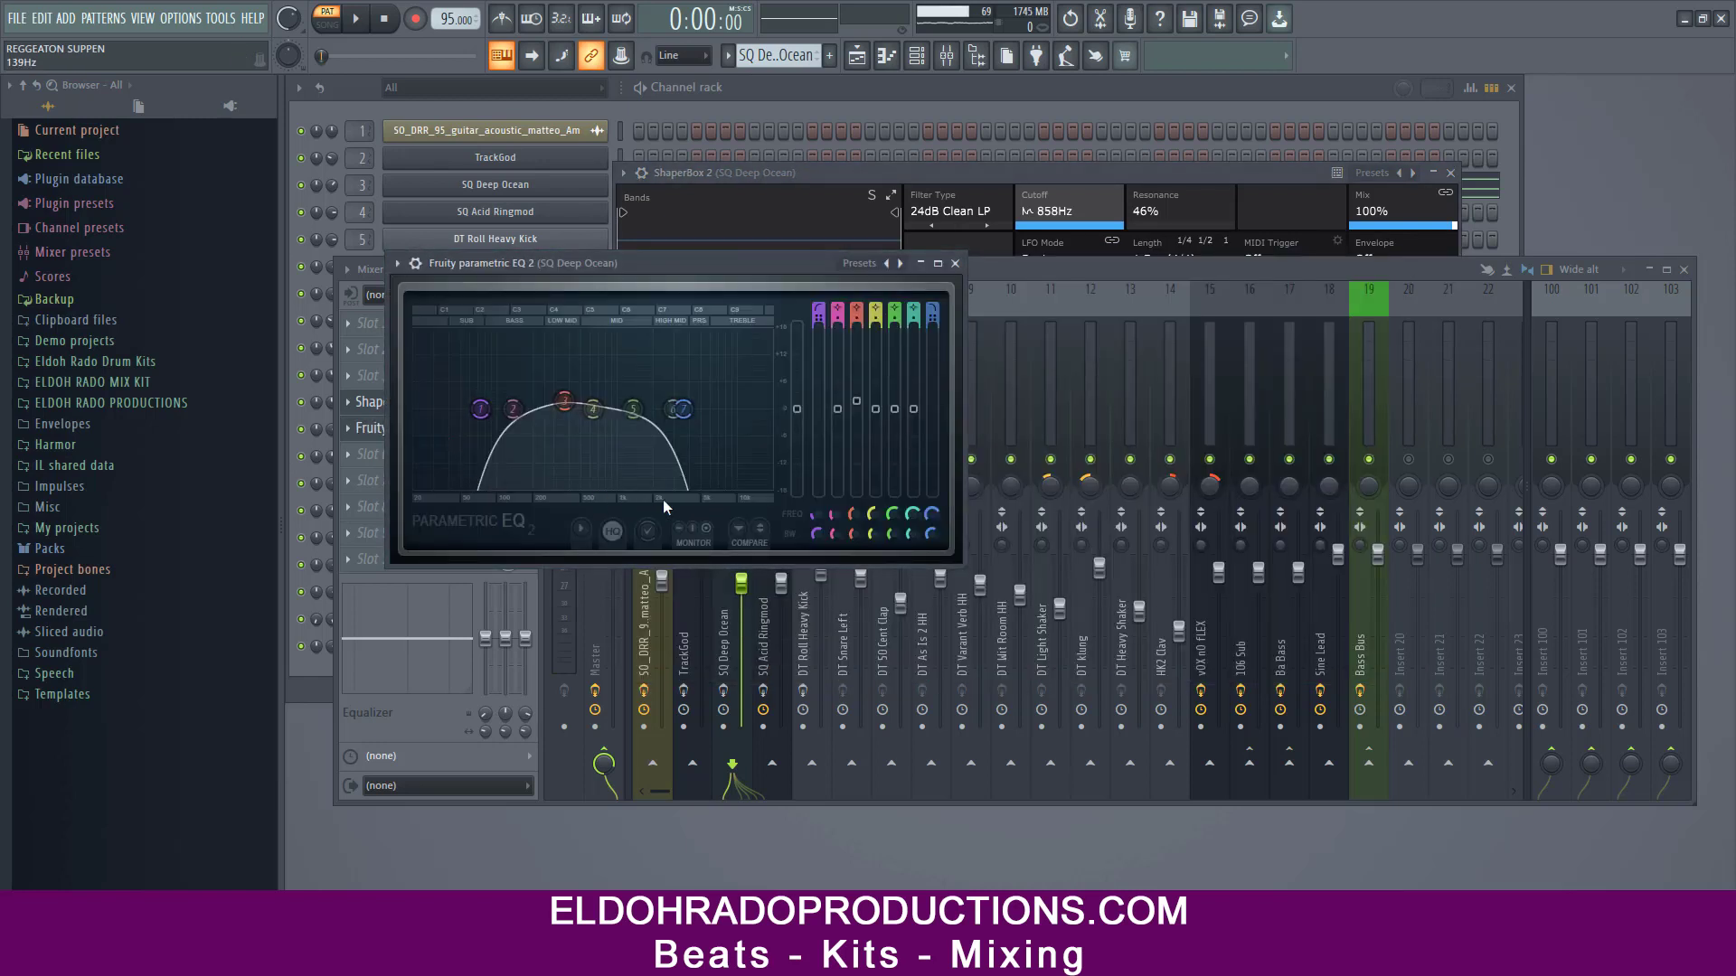
{"action": "left_click", "coordinate": [955, 263]}
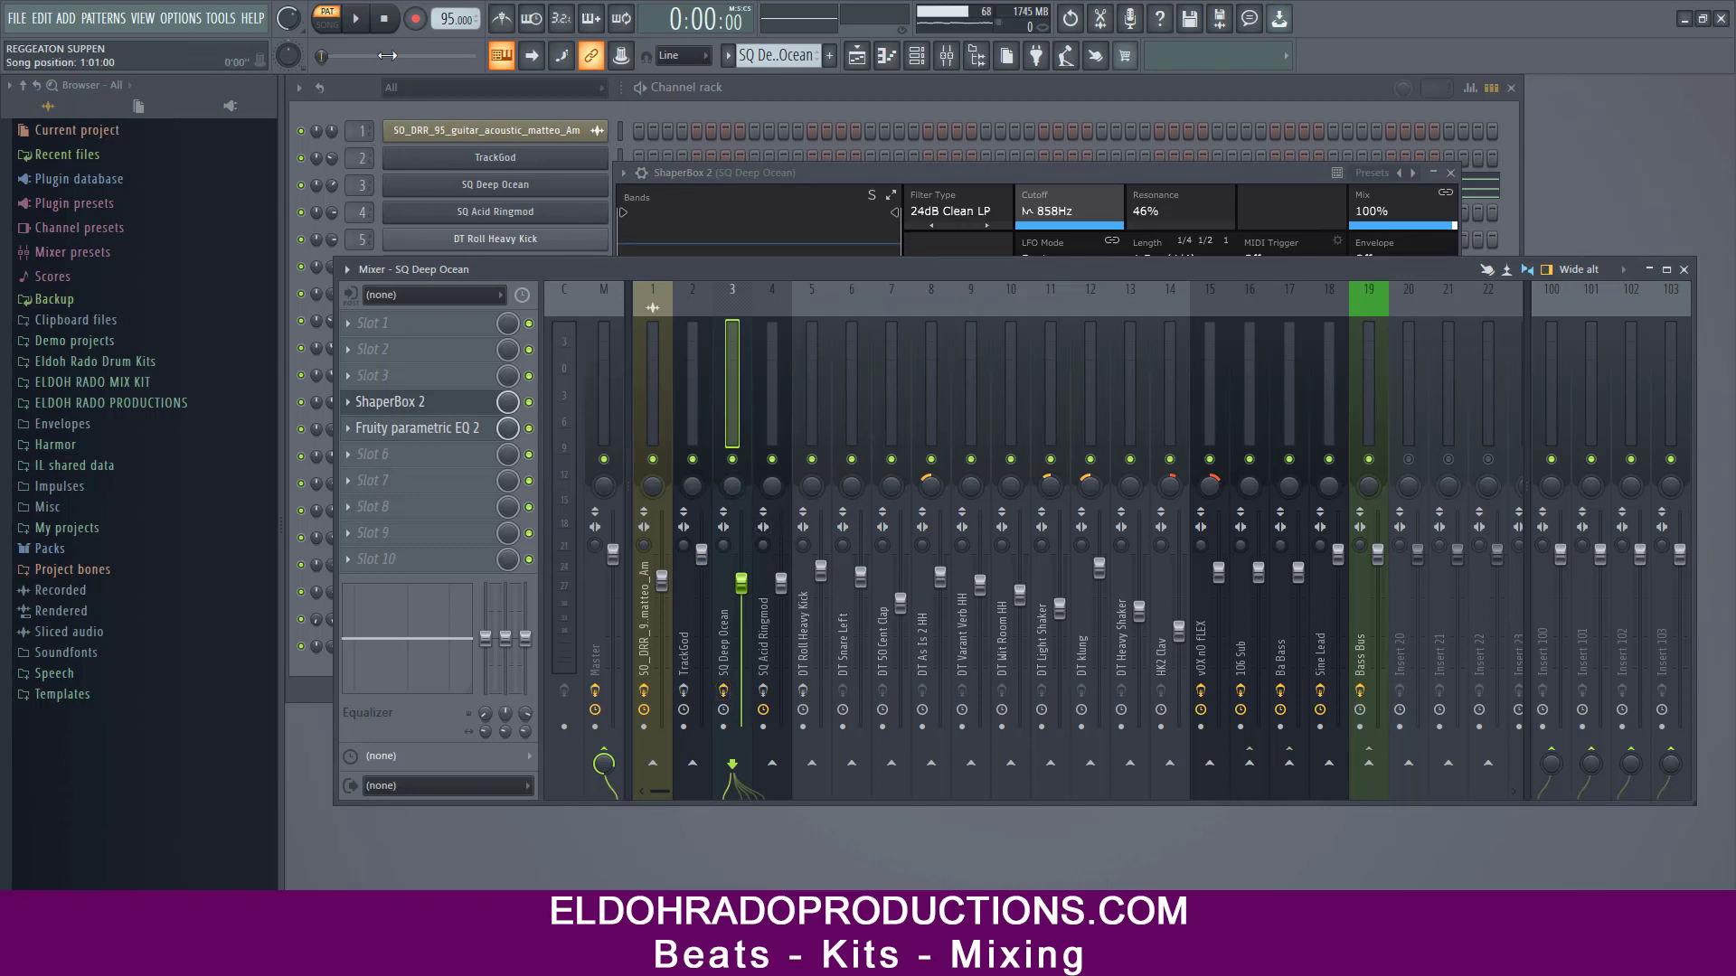
{"action": "left_click", "coordinate": [358, 20]}
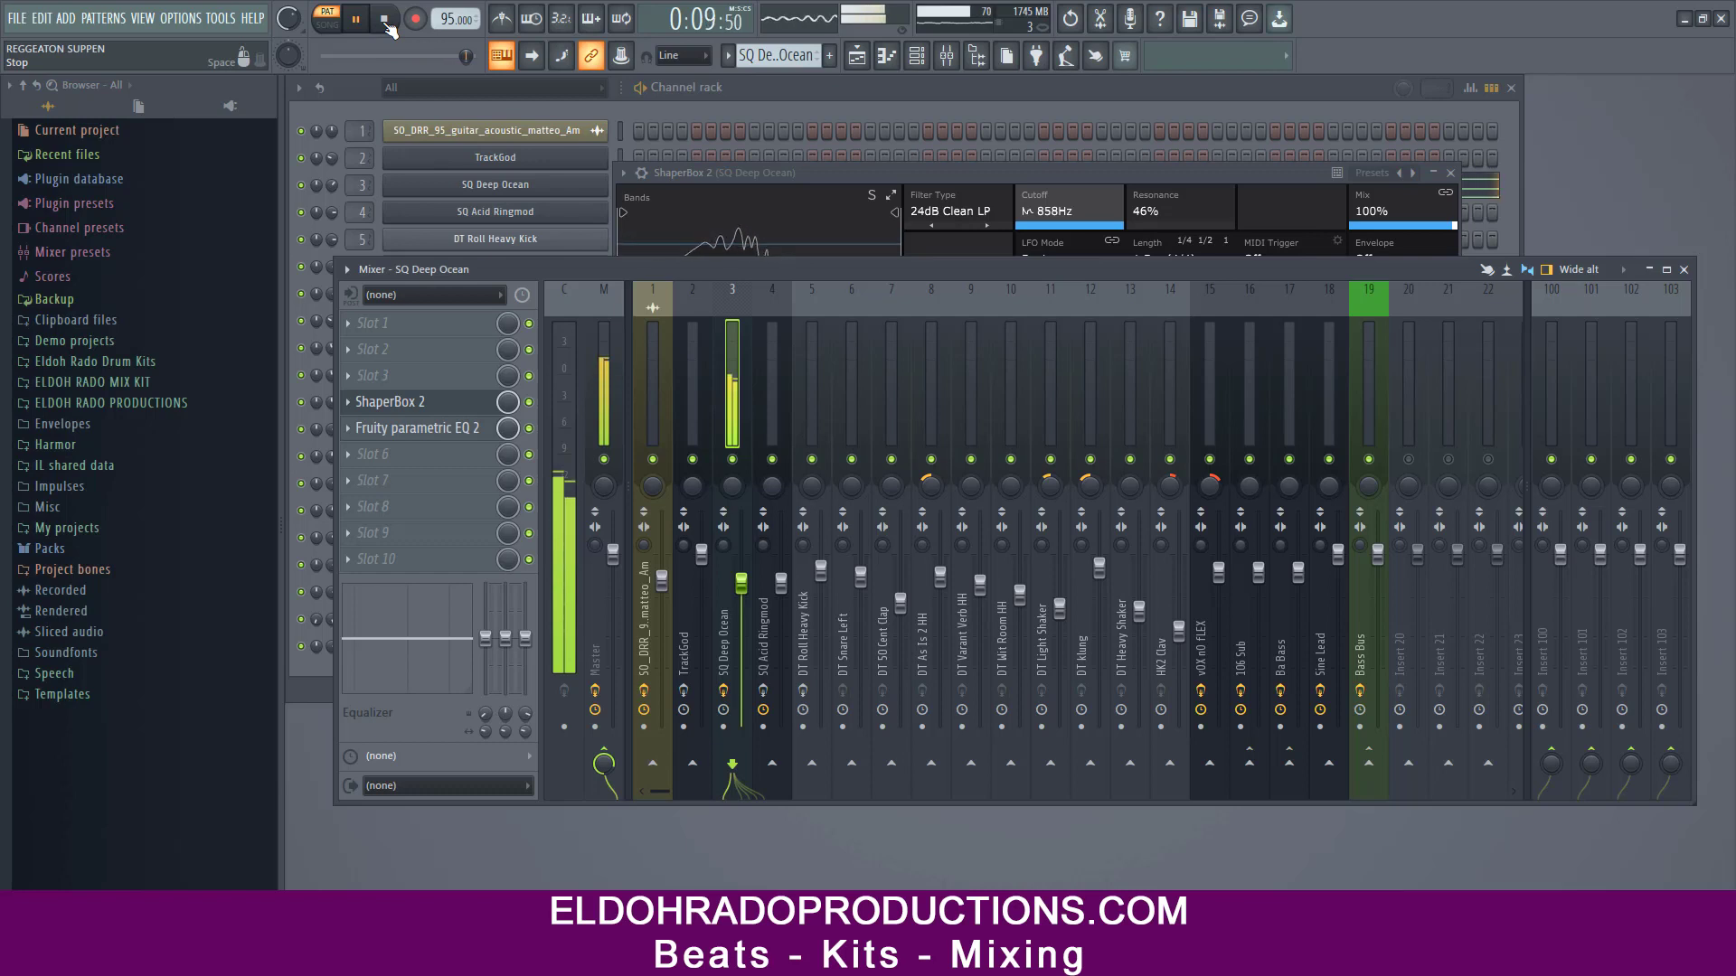
{"action": "left_click", "coordinate": [384, 19]}
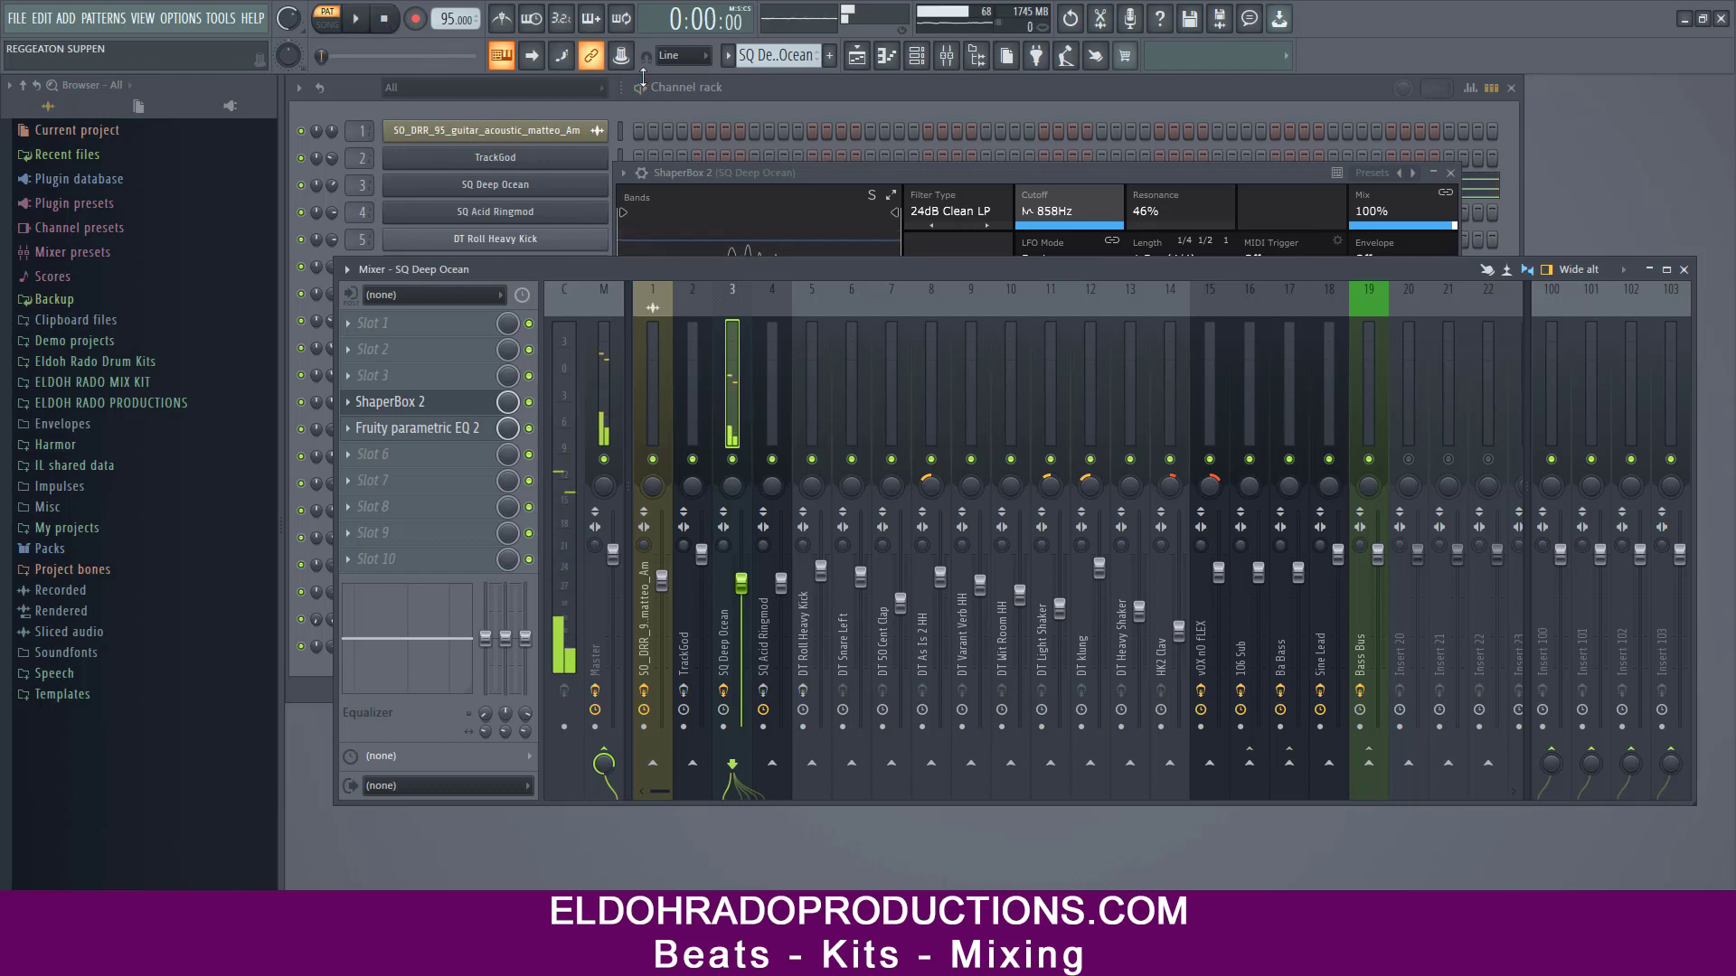
Step: Switch to the SQ Acid Ringmod pattern, view its JUP-8 V preset and play the pattern back
{"action": "key", "text": "KP_Add"}
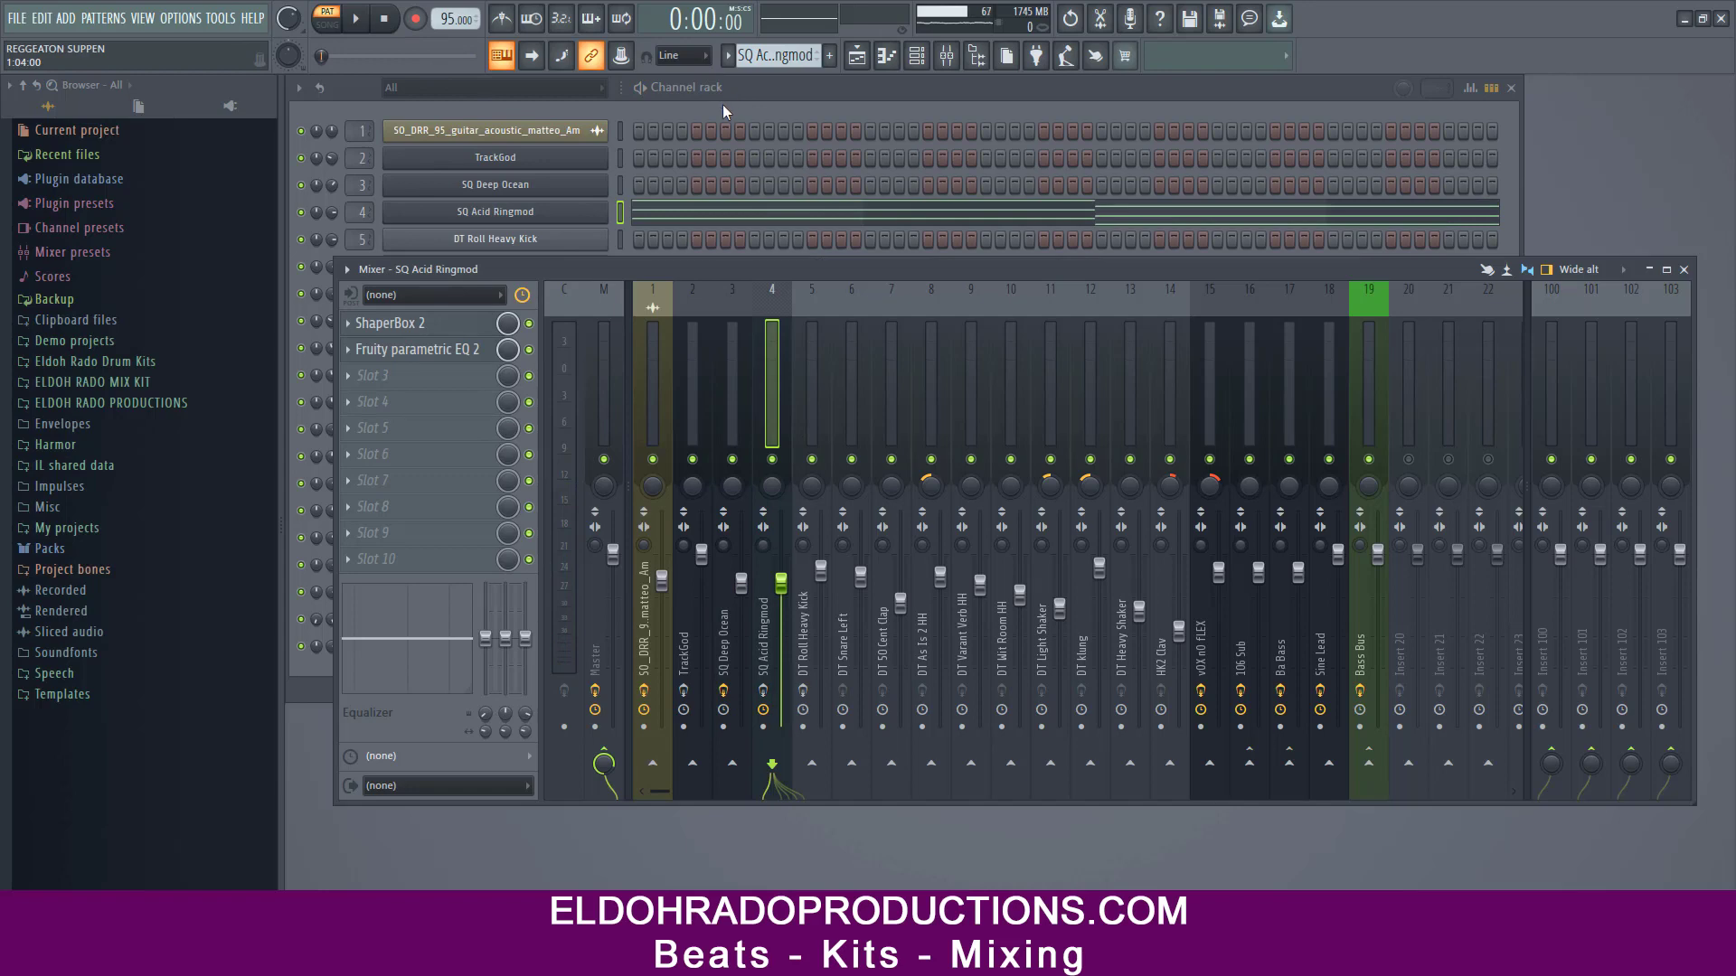
{"action": "left_click", "coordinate": [556, 215]}
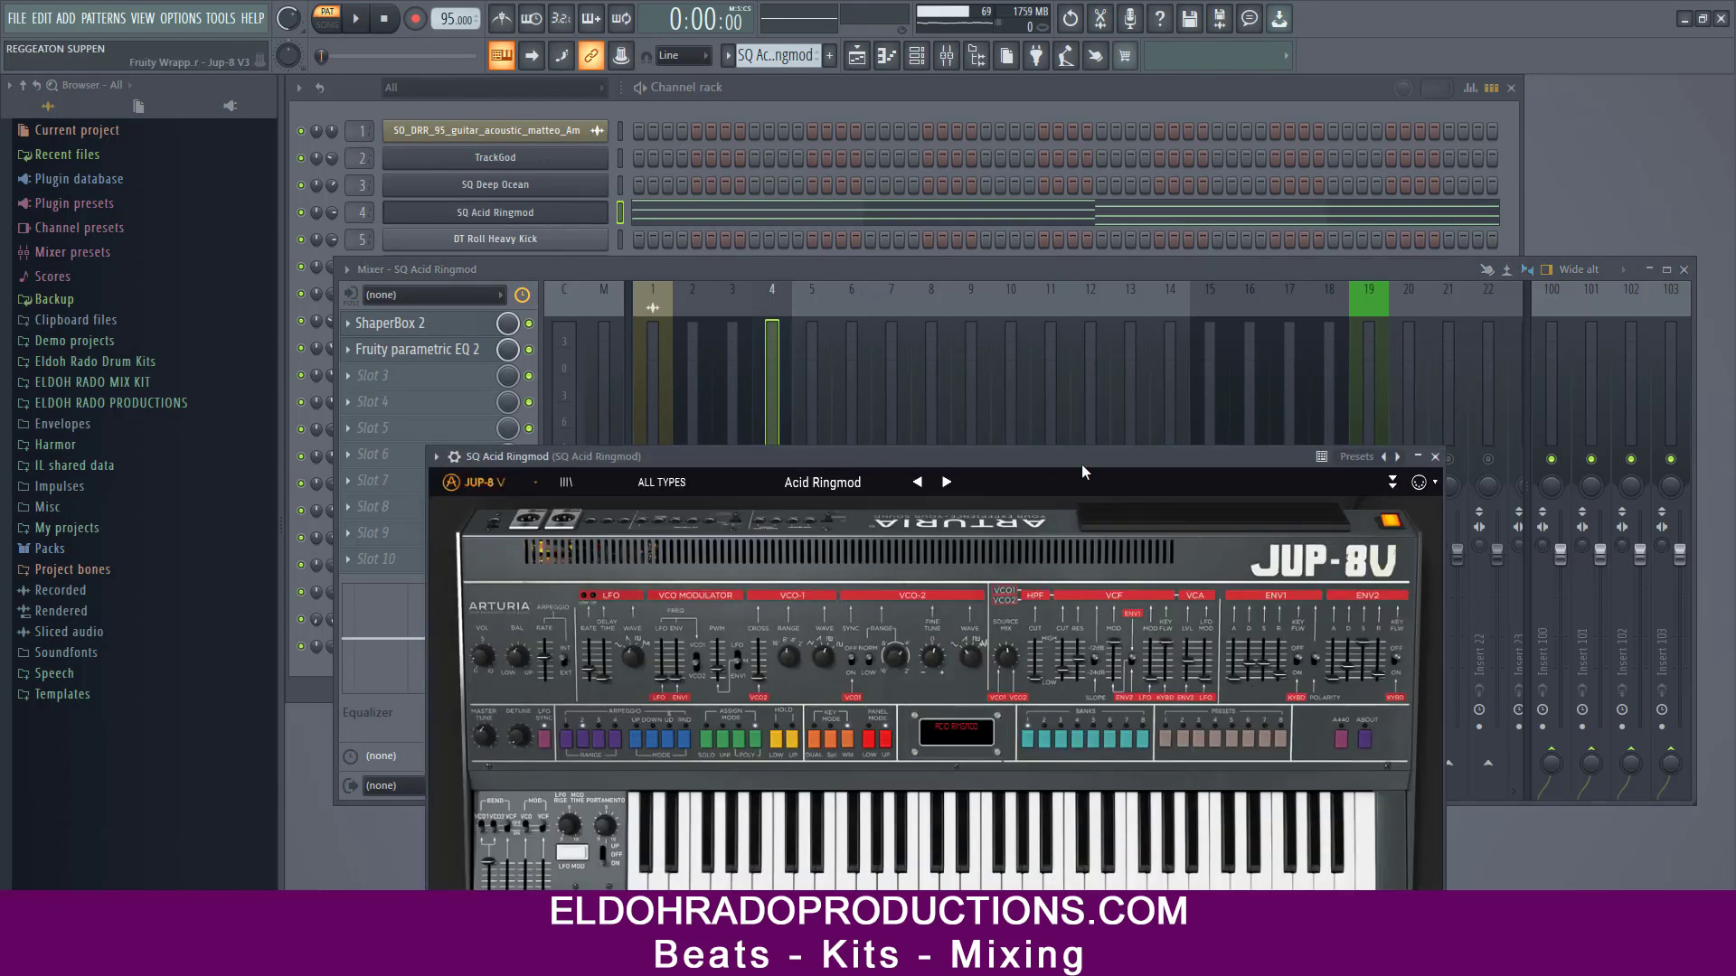
{"action": "left_click_drag", "start_coordinate": [1095, 462], "coordinate": [1079, 261]}
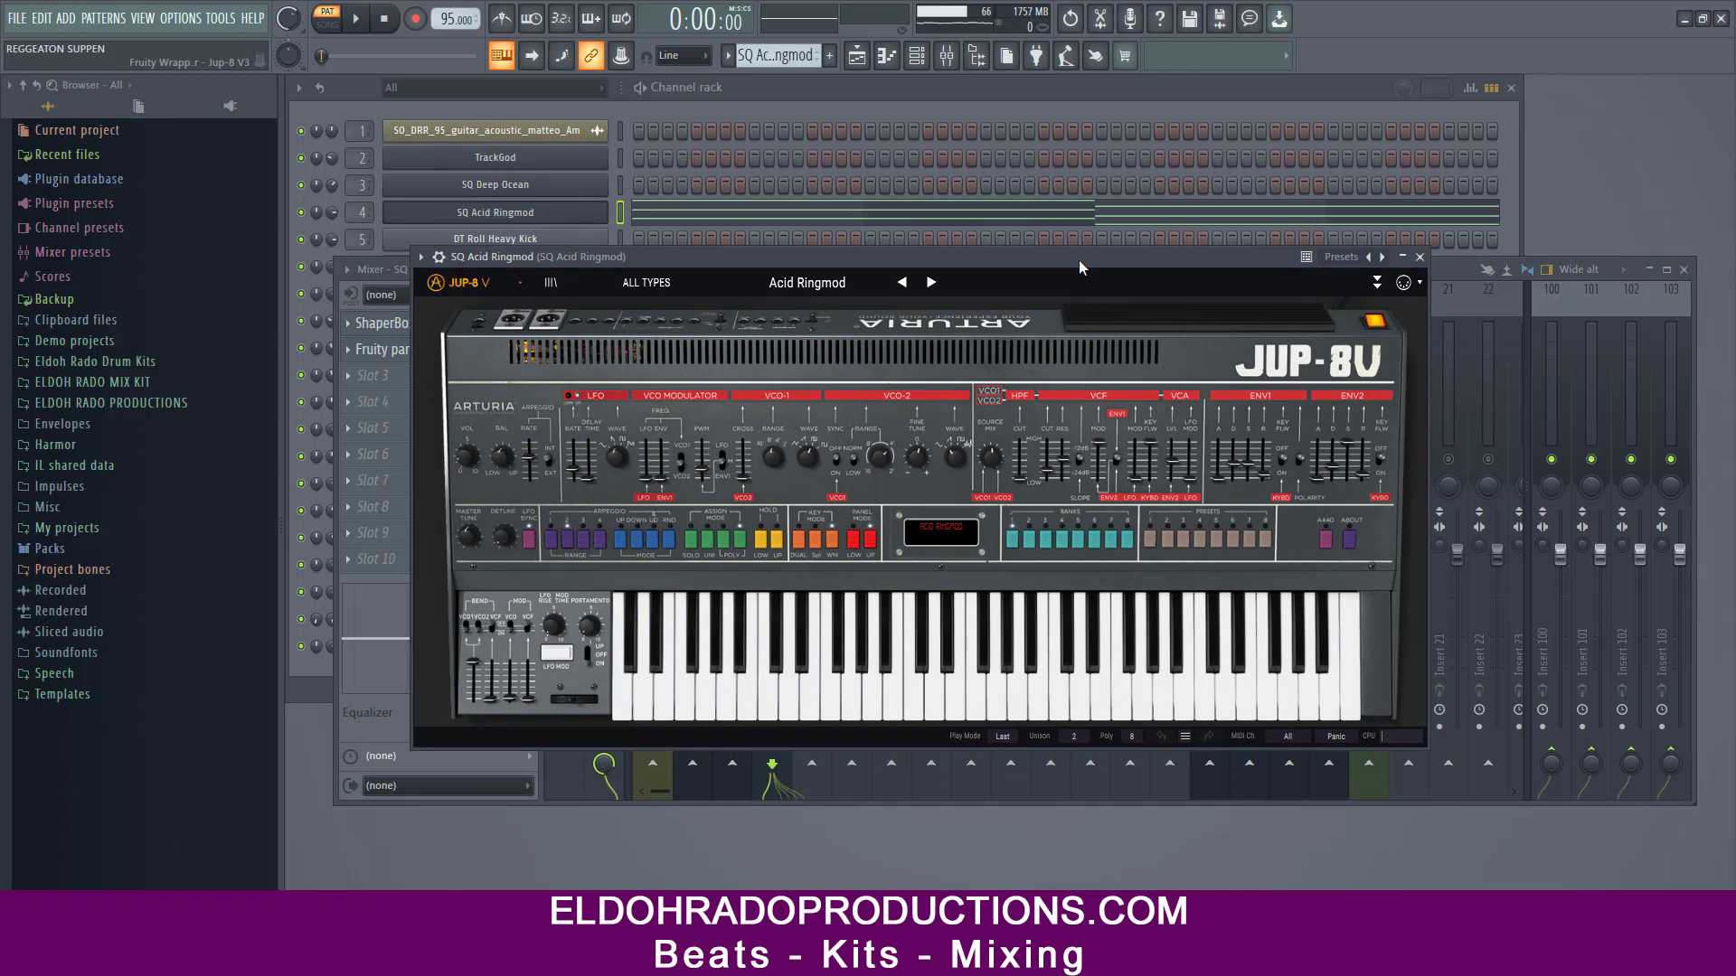
{"action": "left_click", "coordinate": [1420, 256]}
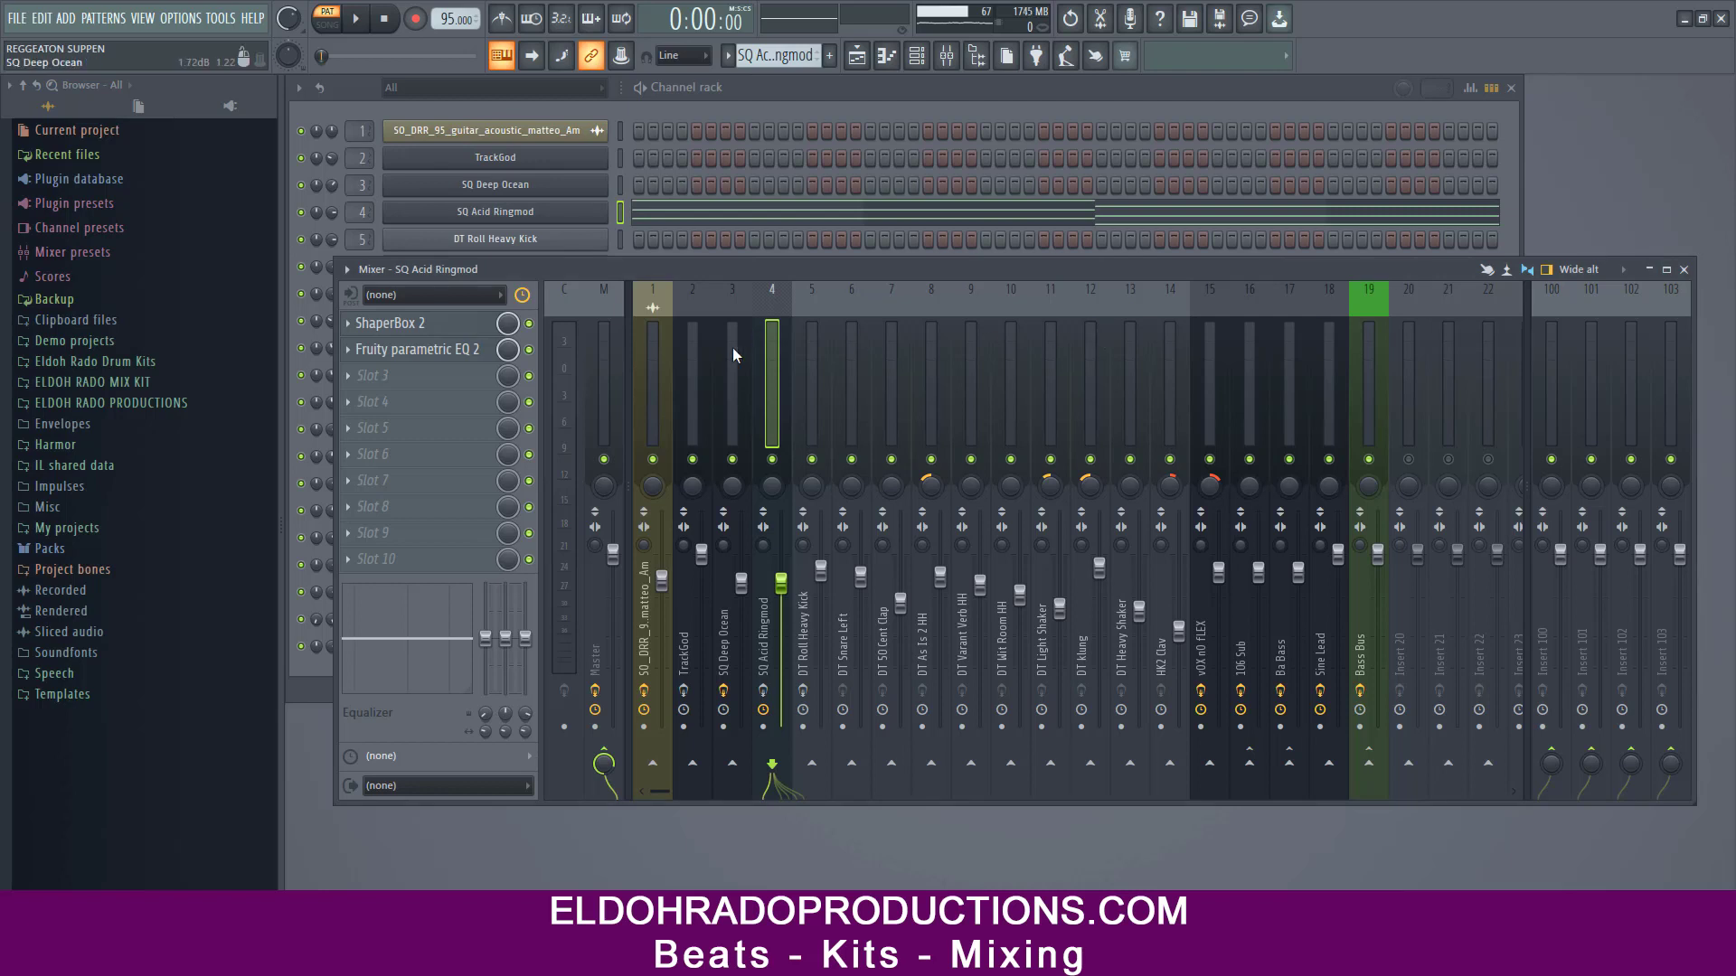
{"action": "left_click", "coordinate": [355, 18]}
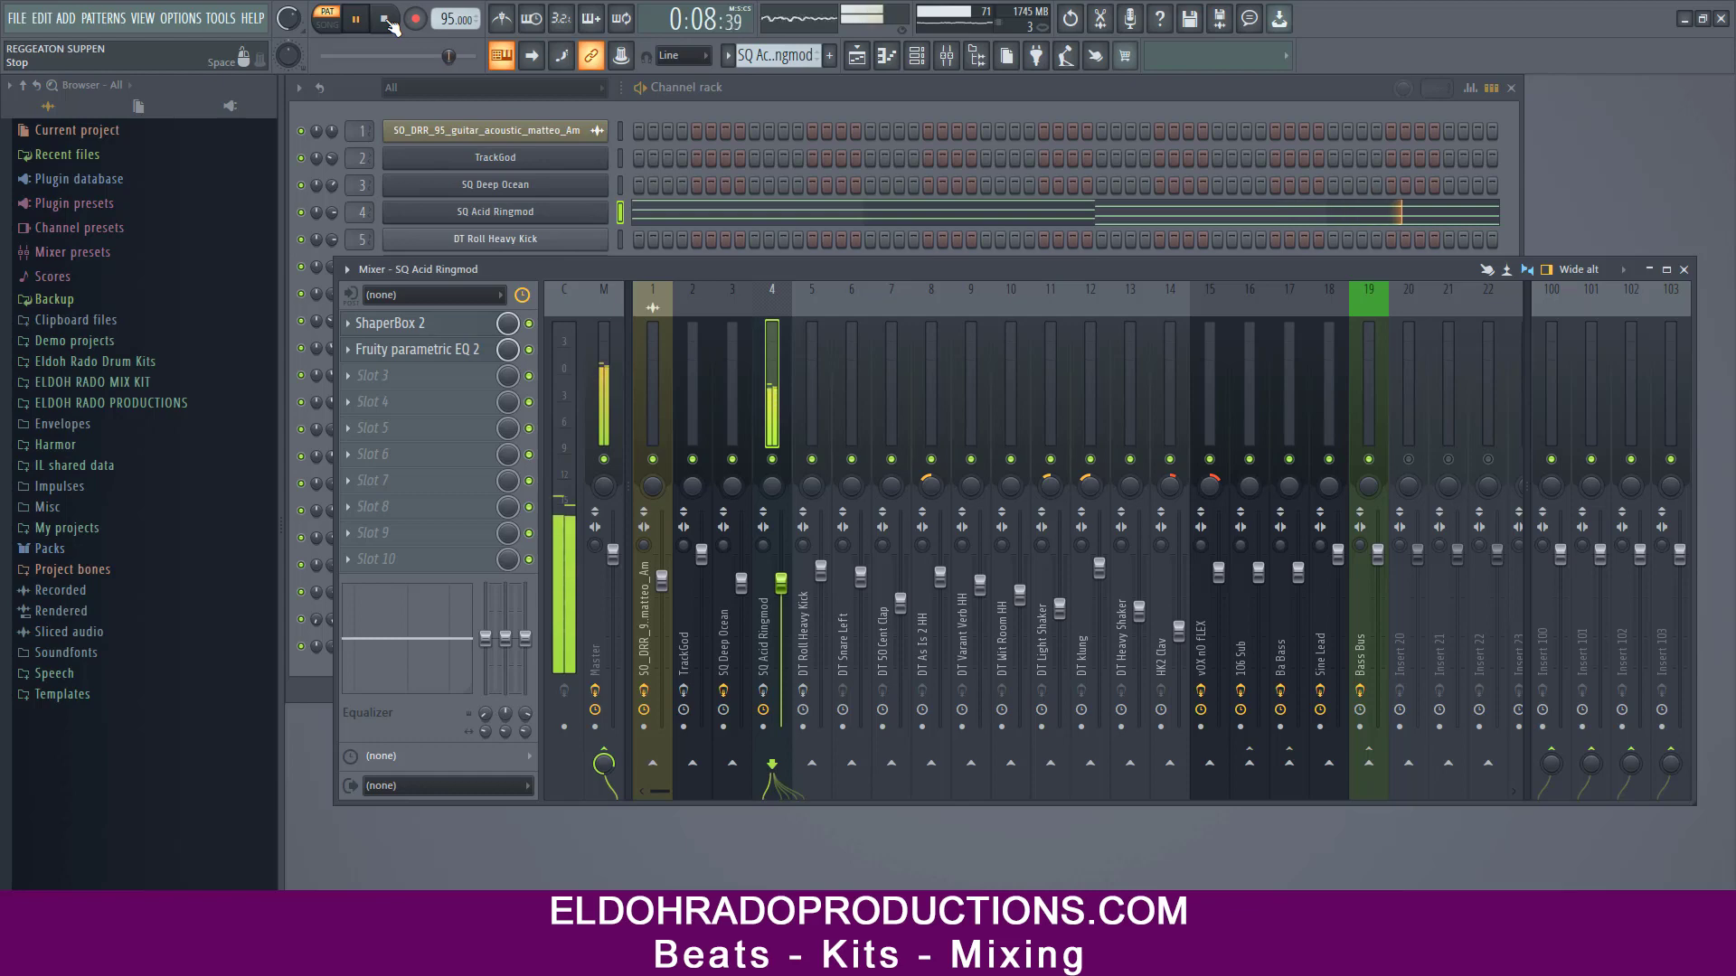
{"action": "left_click", "coordinate": [385, 19]}
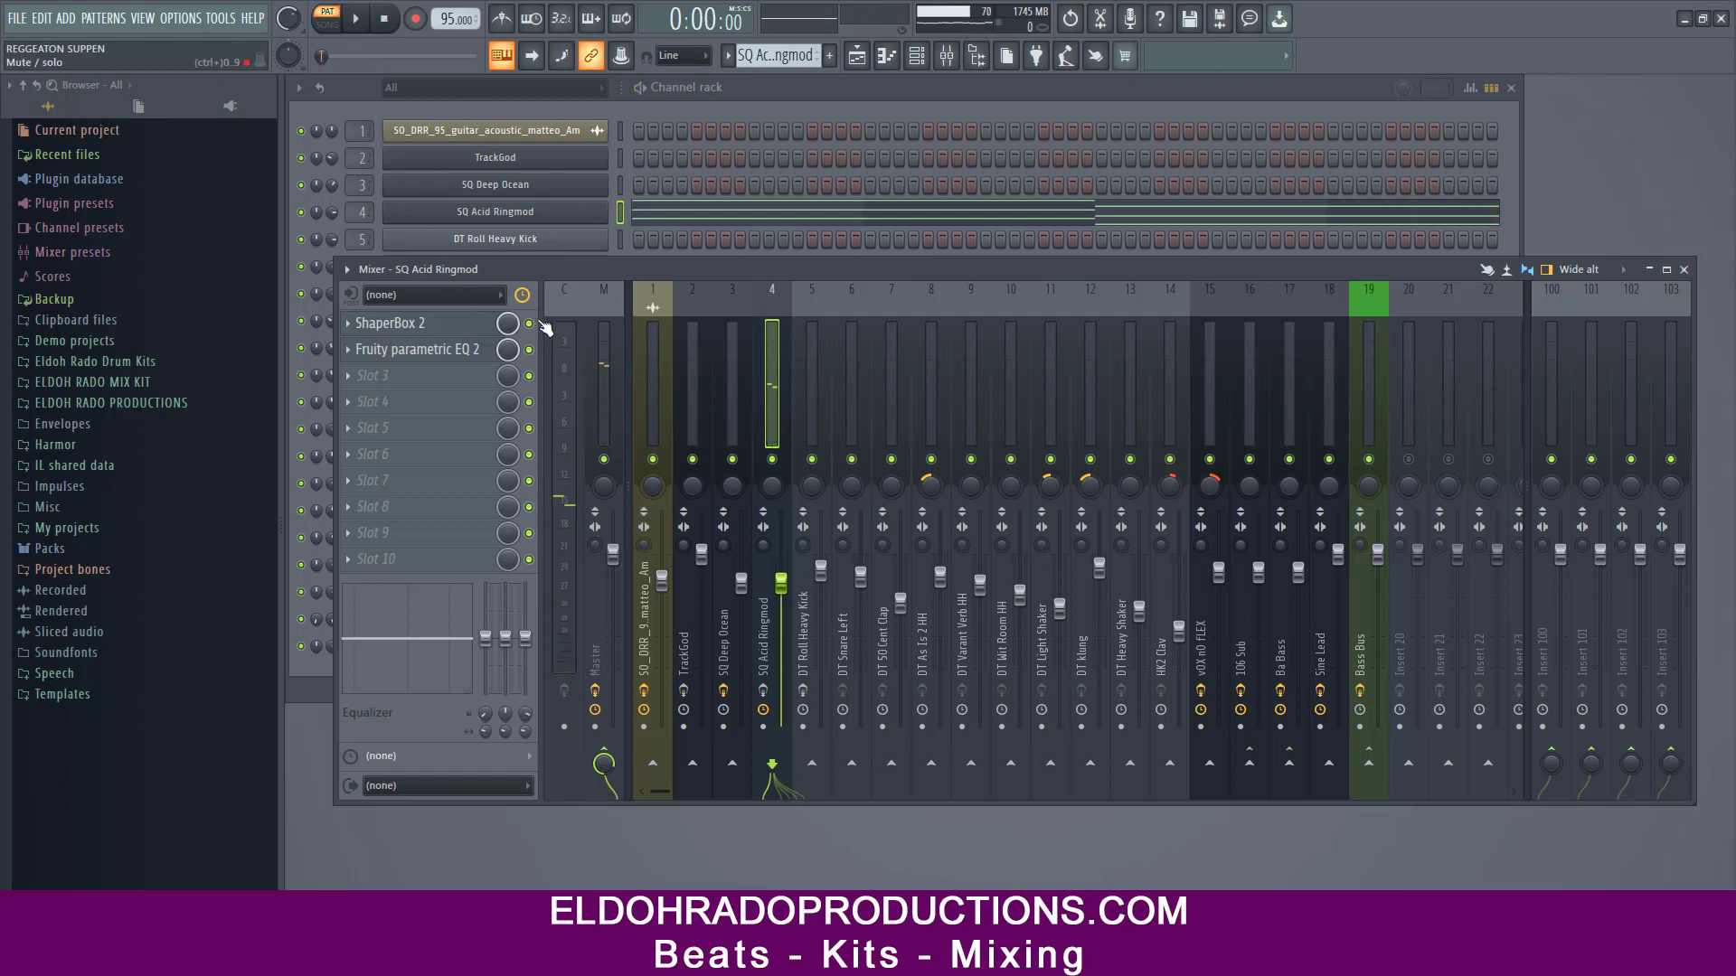
Step: Examine ShaperBox 2's Time, Width and Filter curves and Fruity parametric EQ 2 on the SQ Acid Ringmod track, and replay the pattern
{"action": "left_click", "coordinate": [450, 330]}
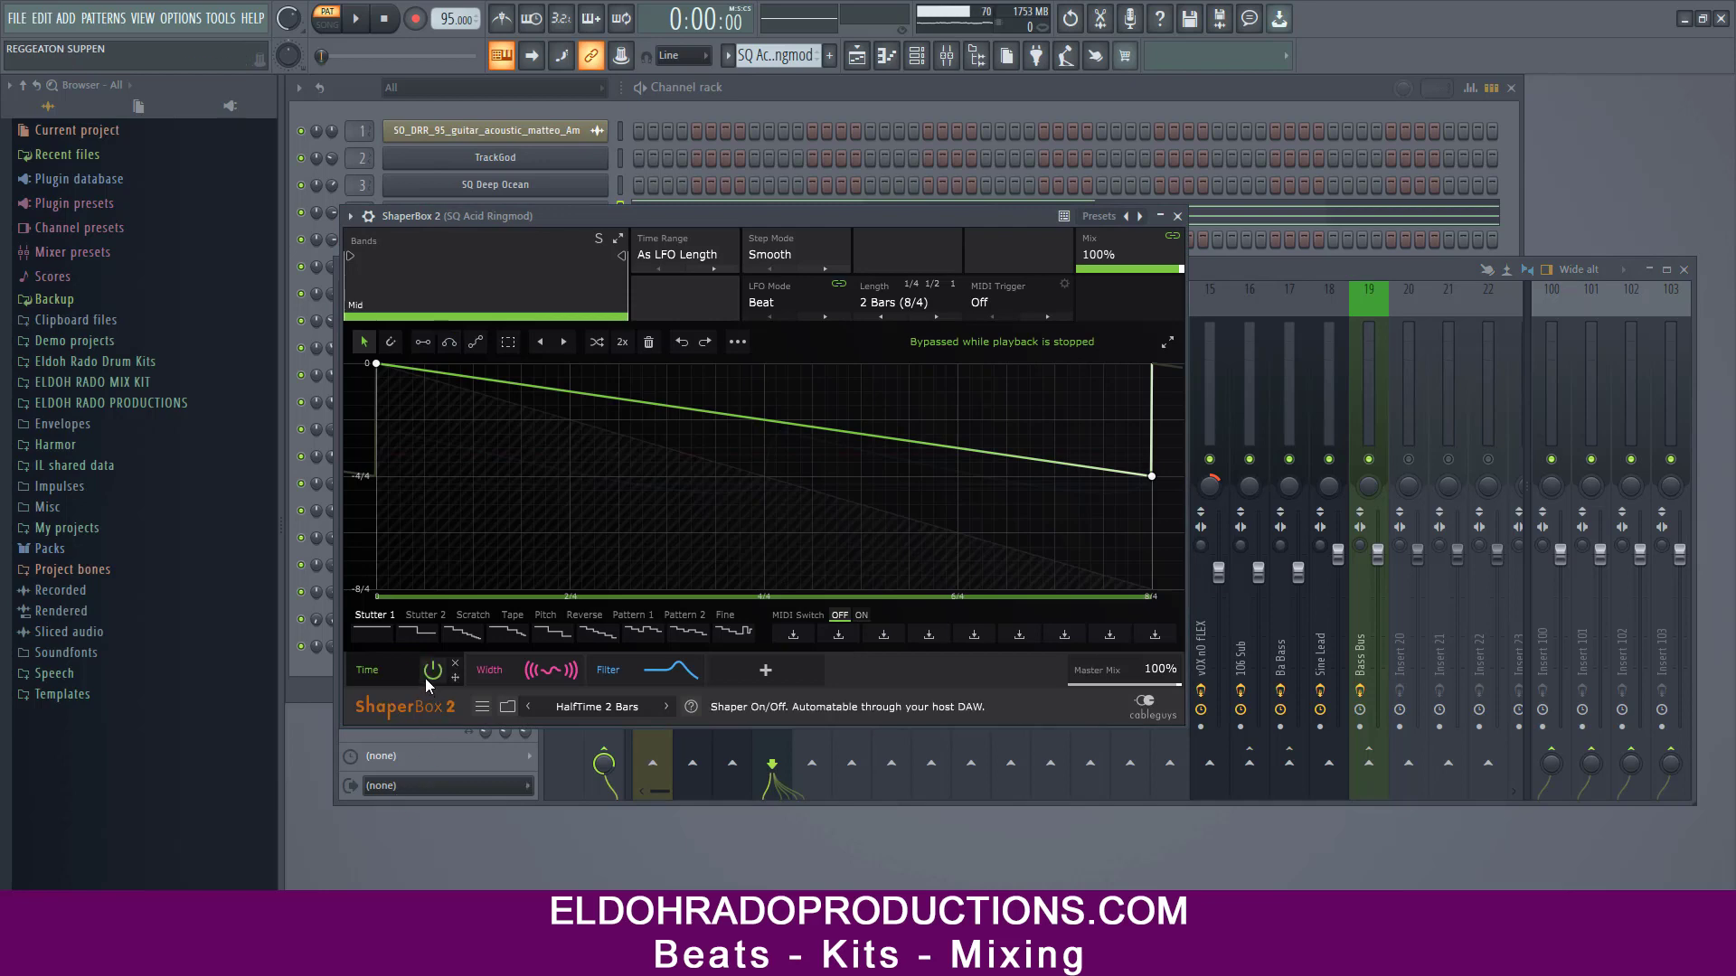
{"action": "left_click", "coordinate": [535, 678]}
{"action": "left_click", "coordinate": [613, 686]}
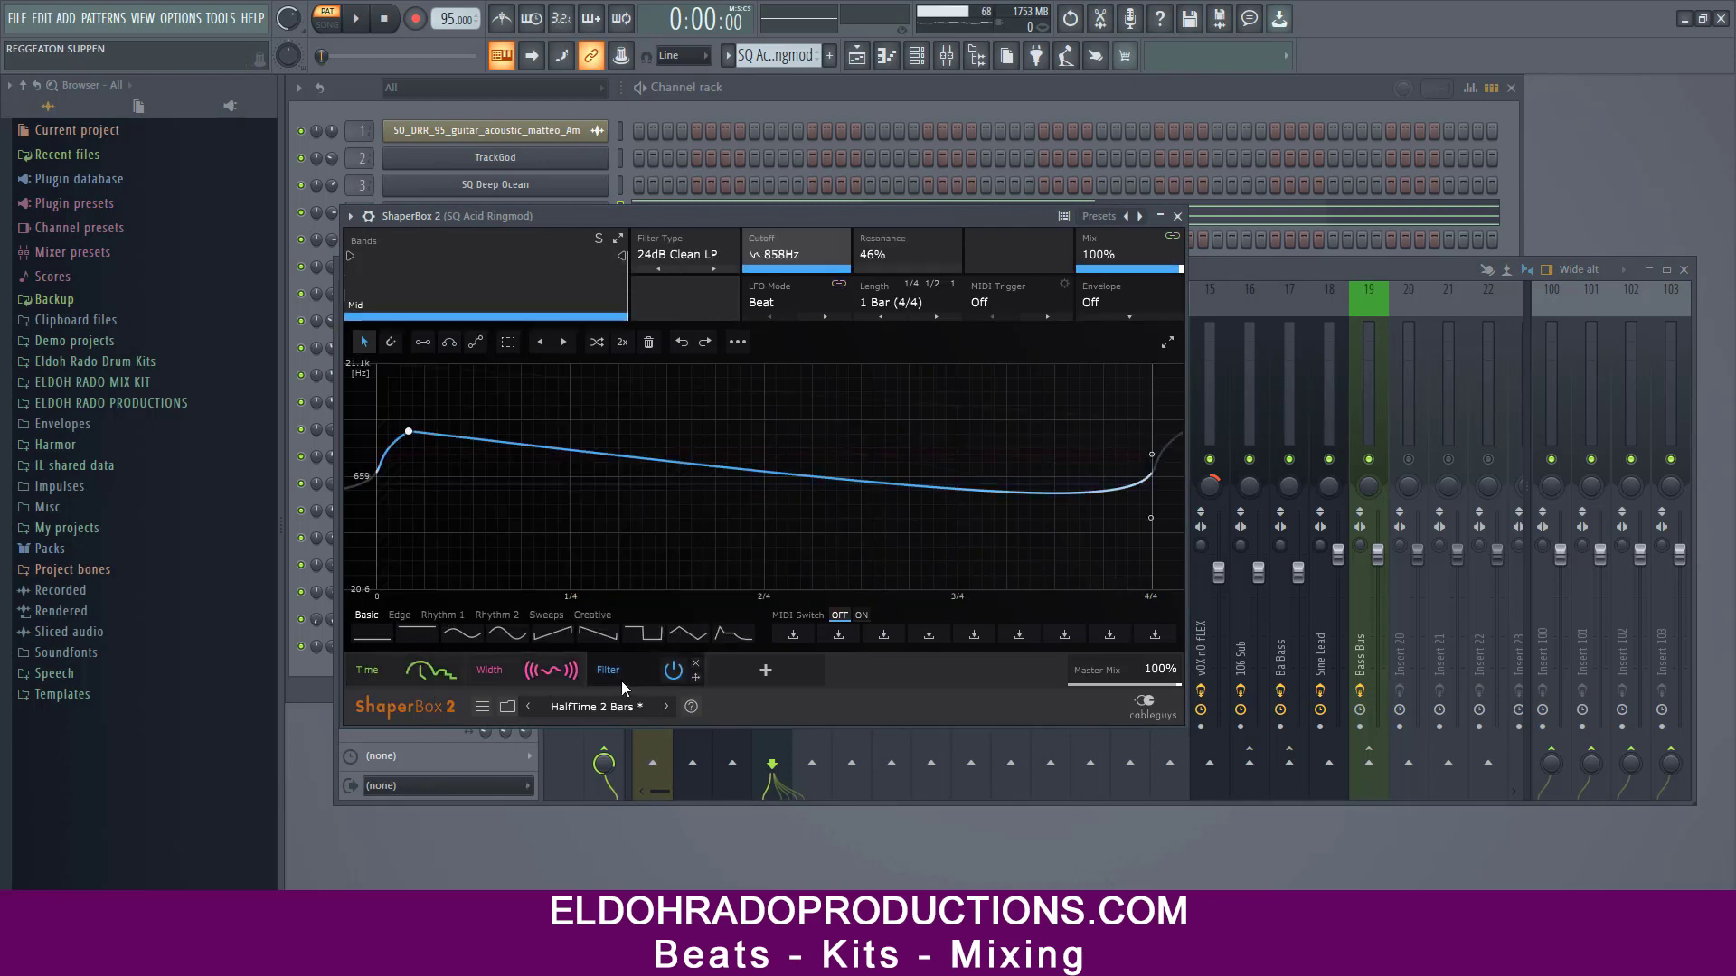
{"action": "key", "text": "Escape"}
{"action": "left_click", "coordinate": [459, 356]}
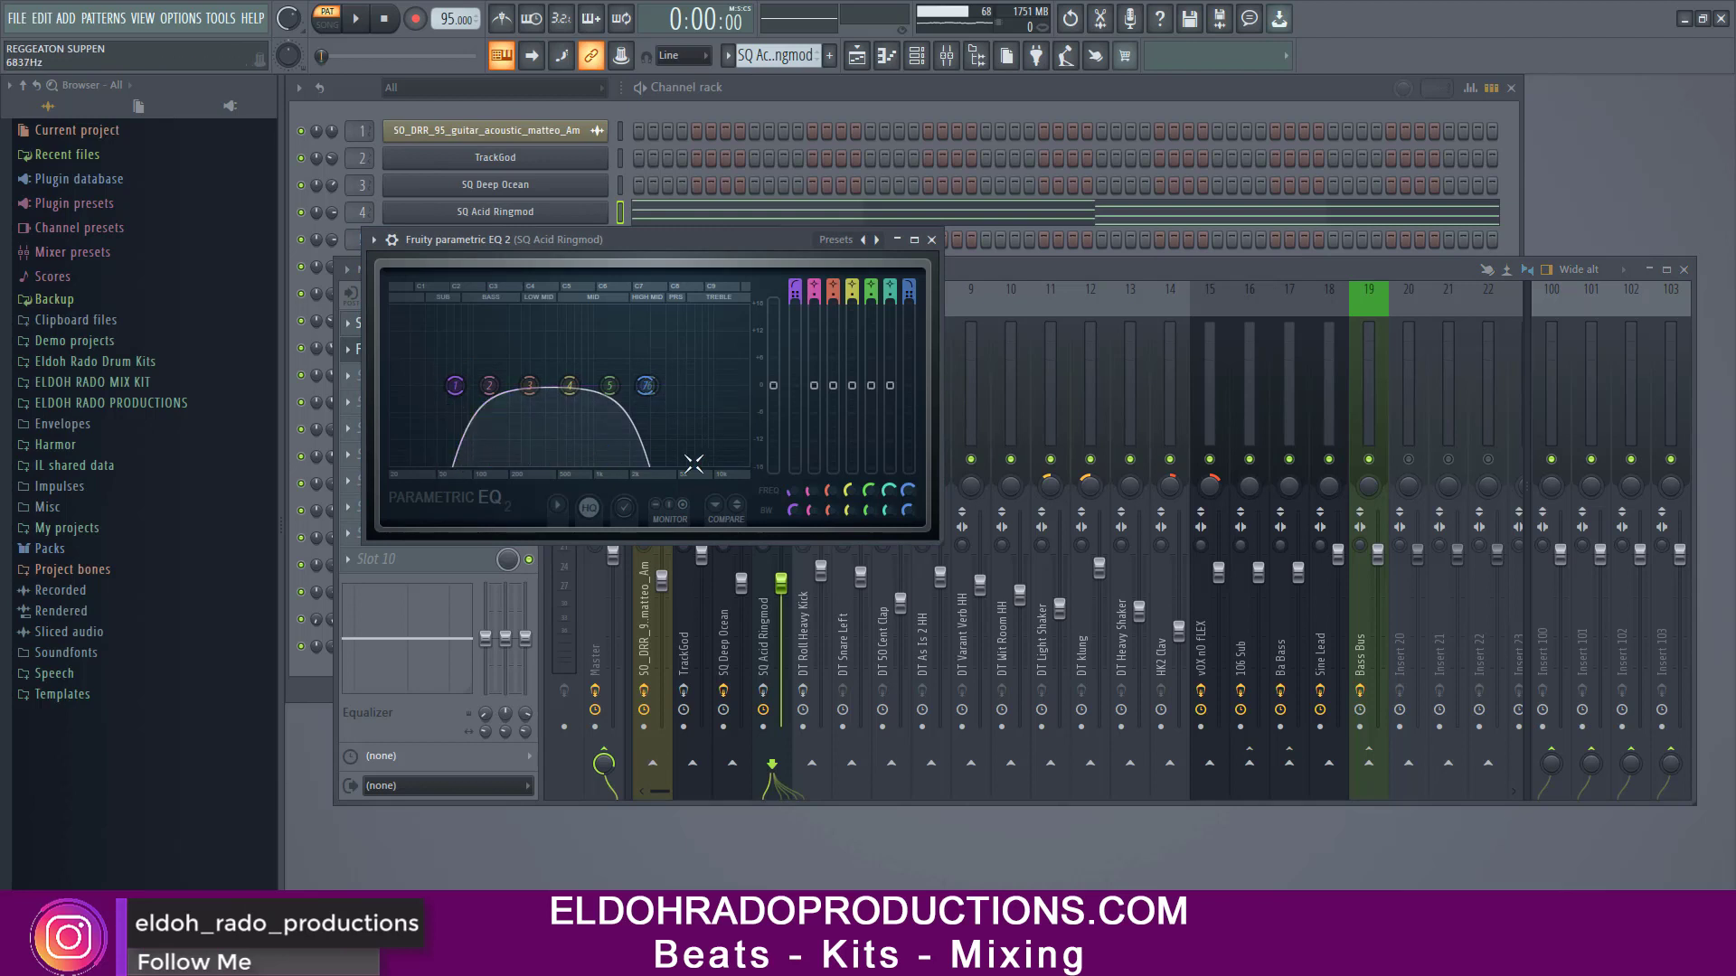
{"action": "left_click", "coordinate": [932, 240]}
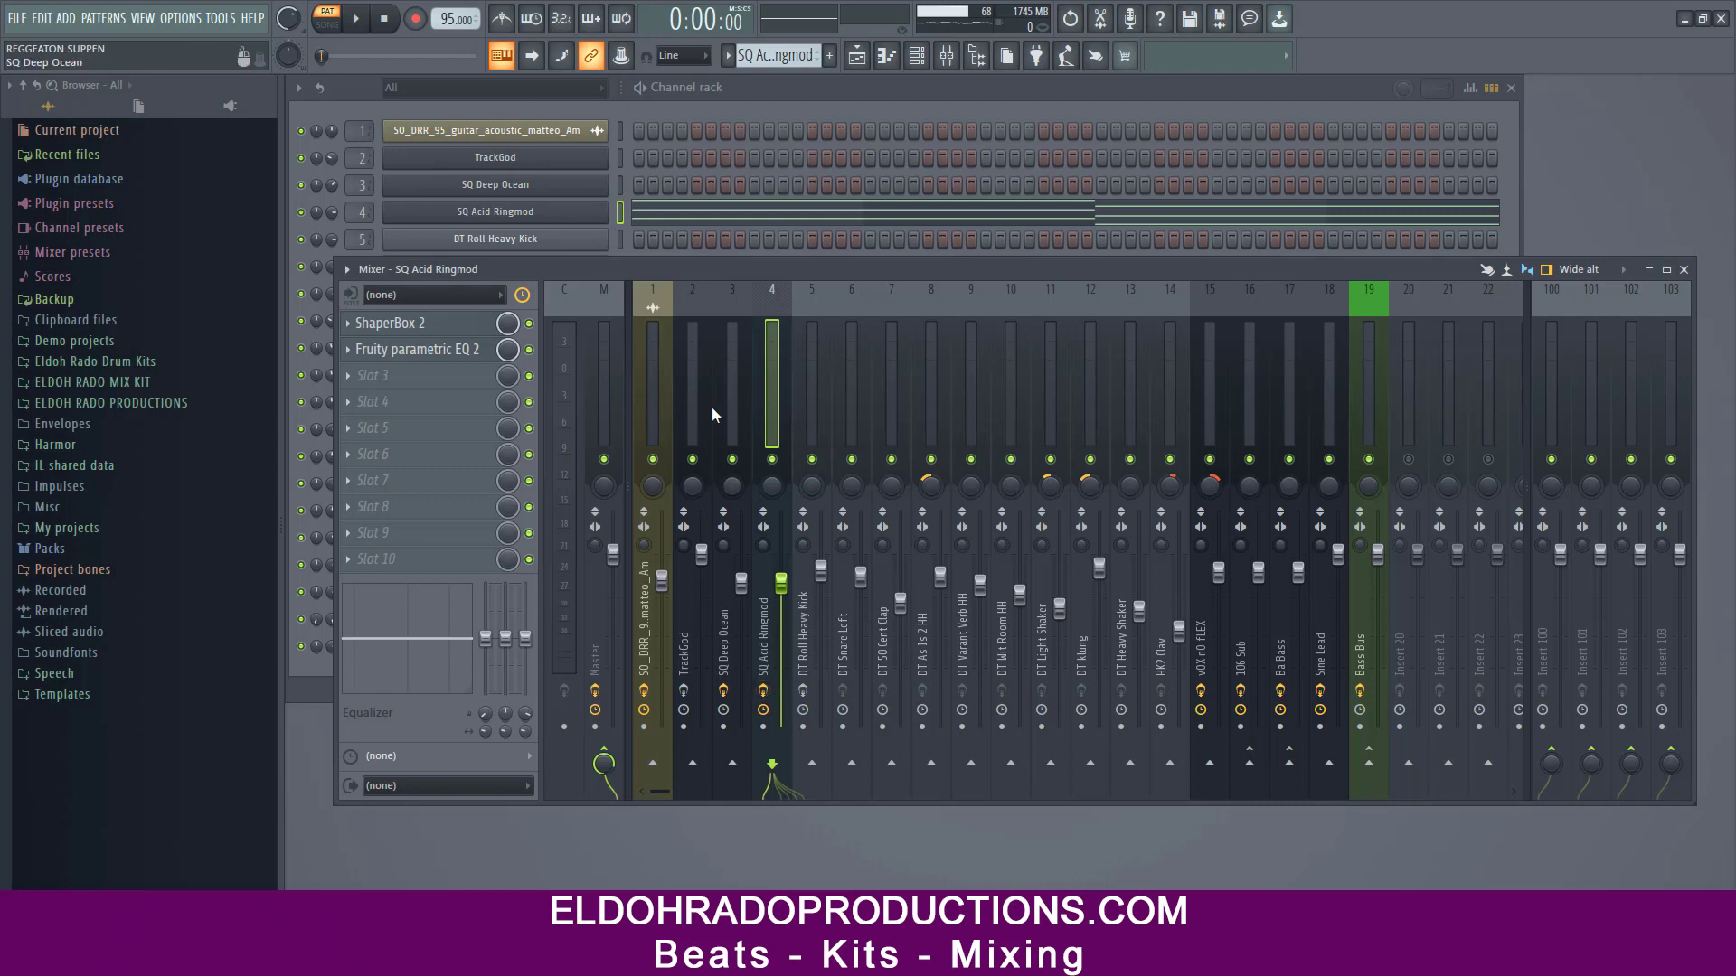
{"action": "left_click", "coordinate": [361, 22]}
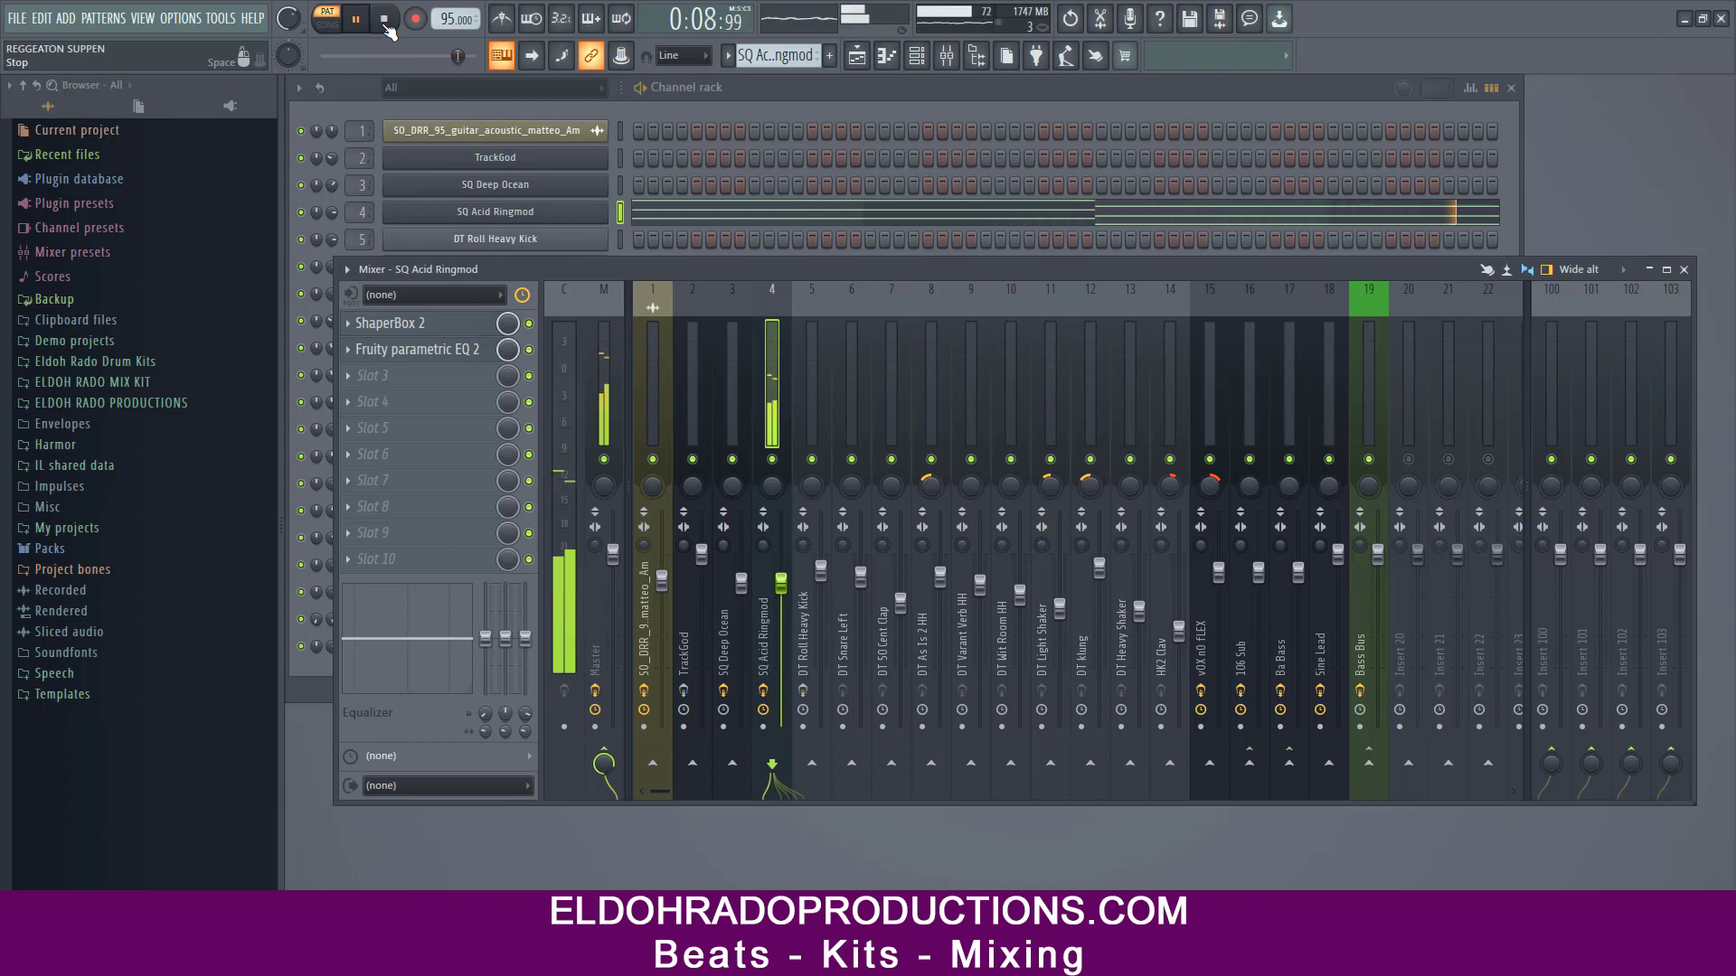
{"action": "left_click", "coordinate": [384, 19]}
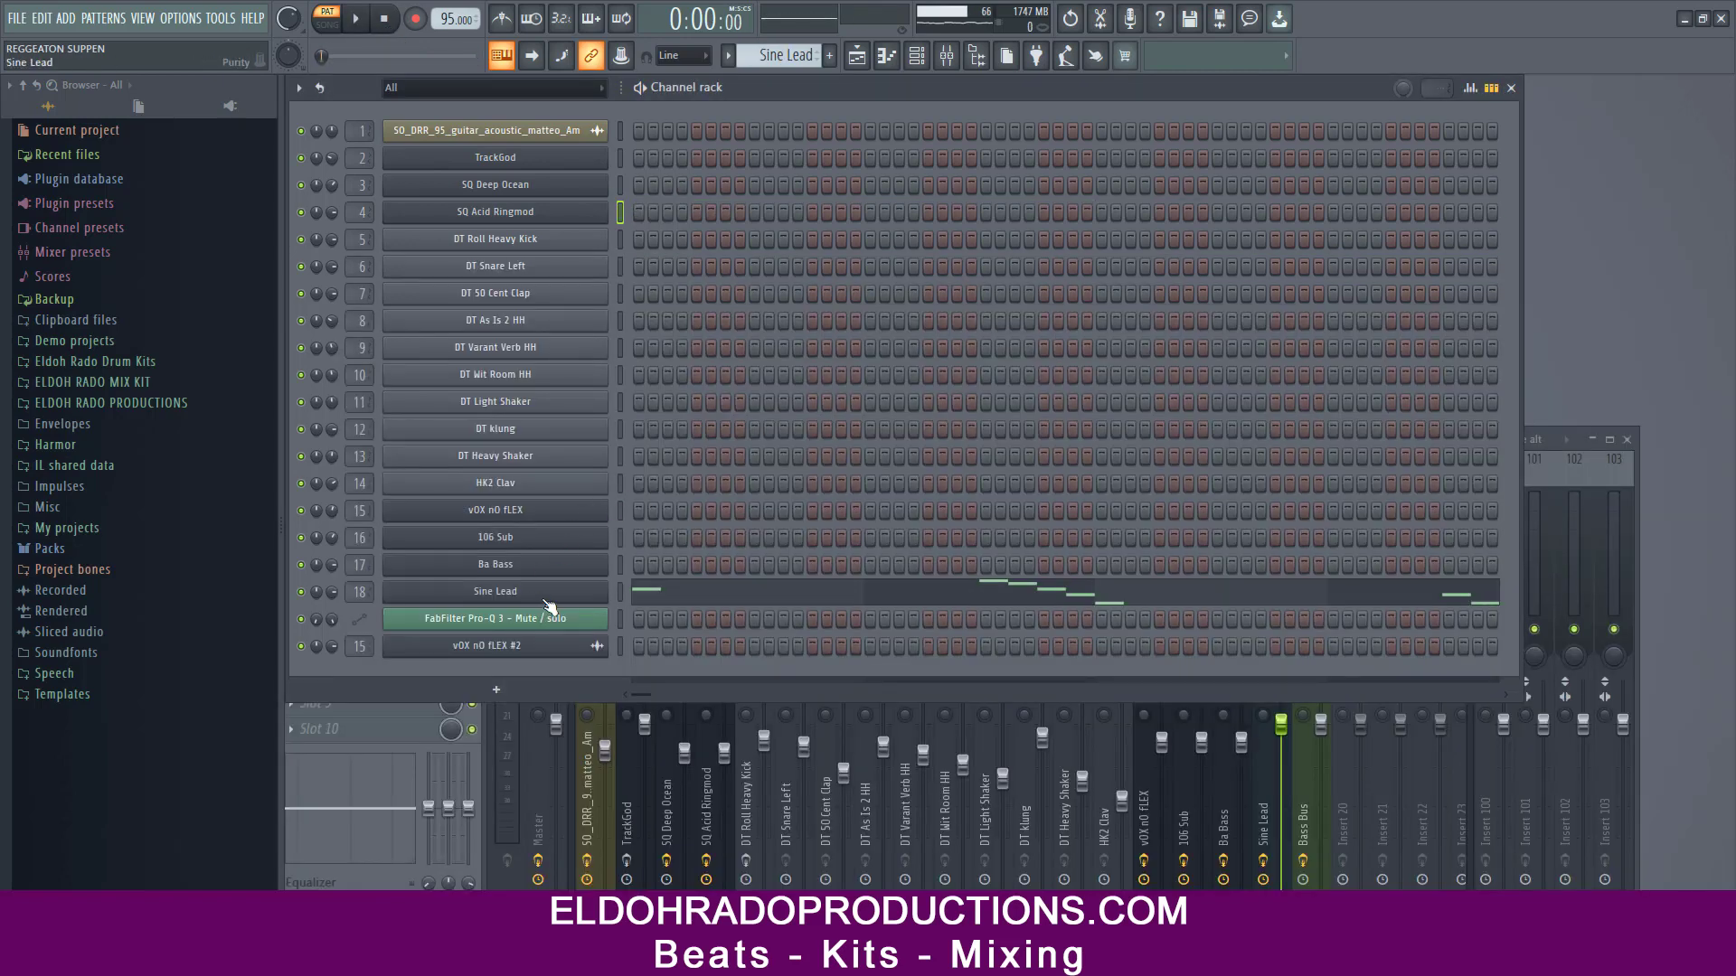
Step: View the Sine Lead preset in the Purity instrument and play back the Sine Lead pattern
{"action": "left_click", "coordinate": [549, 598]}
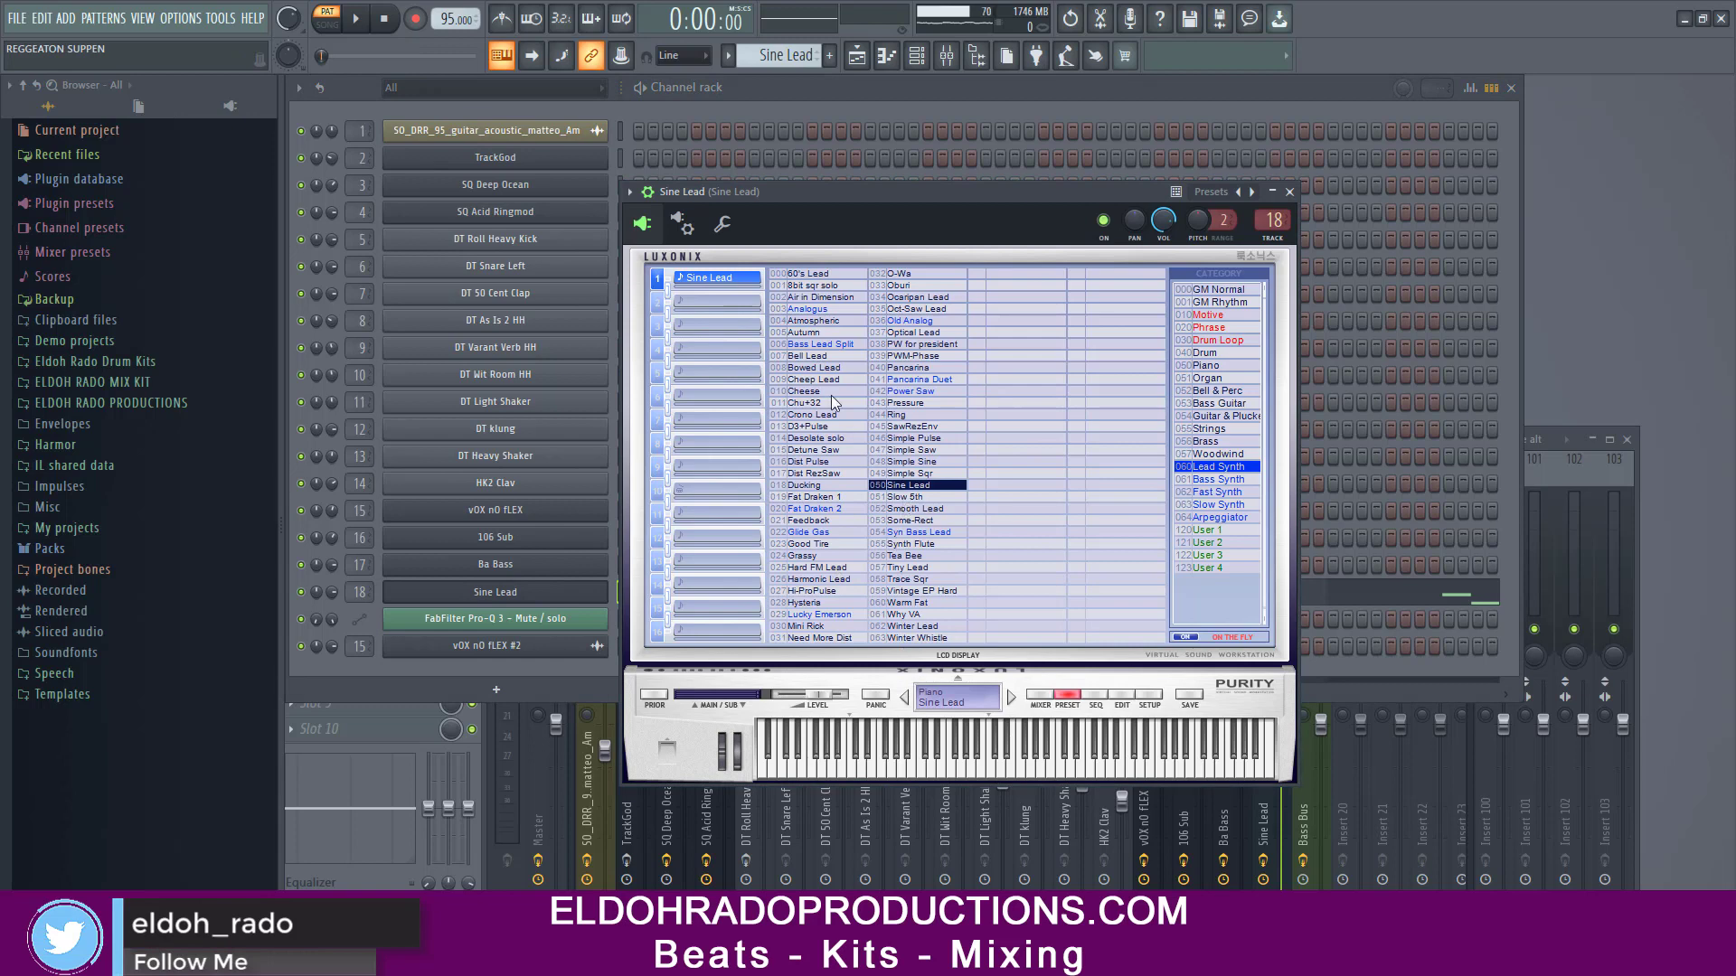
{"action": "left_click", "coordinate": [1289, 192]}
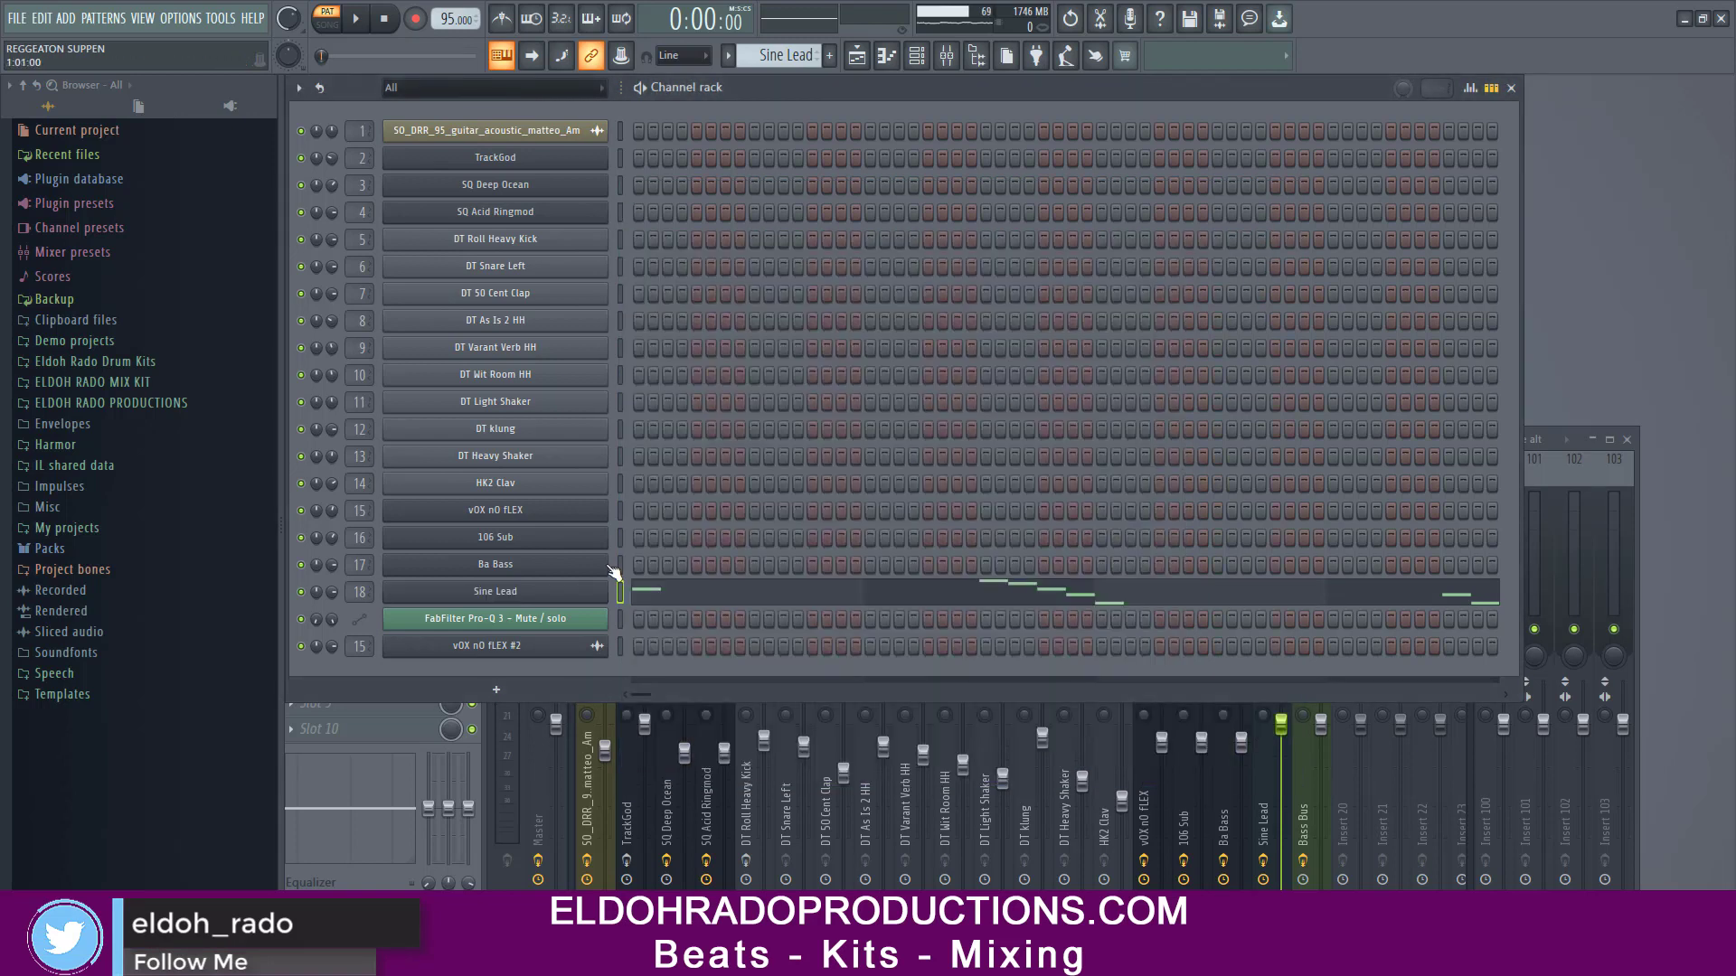
{"action": "left_click", "coordinate": [361, 19]}
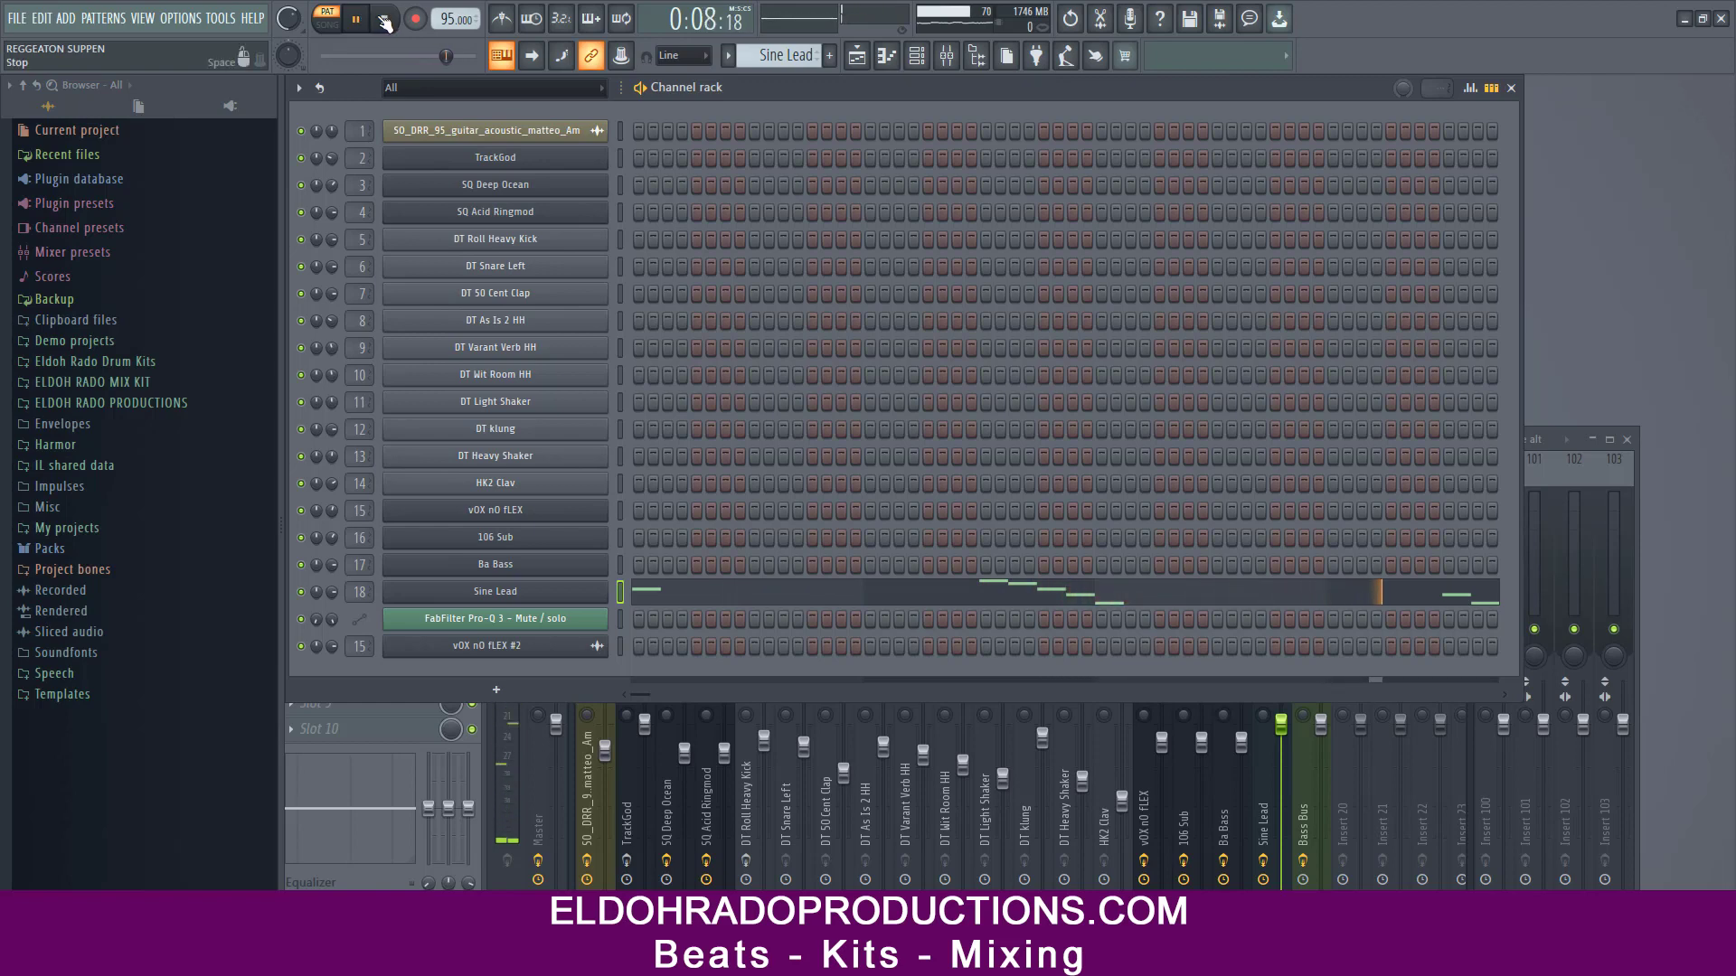
{"action": "left_click", "coordinate": [384, 19]}
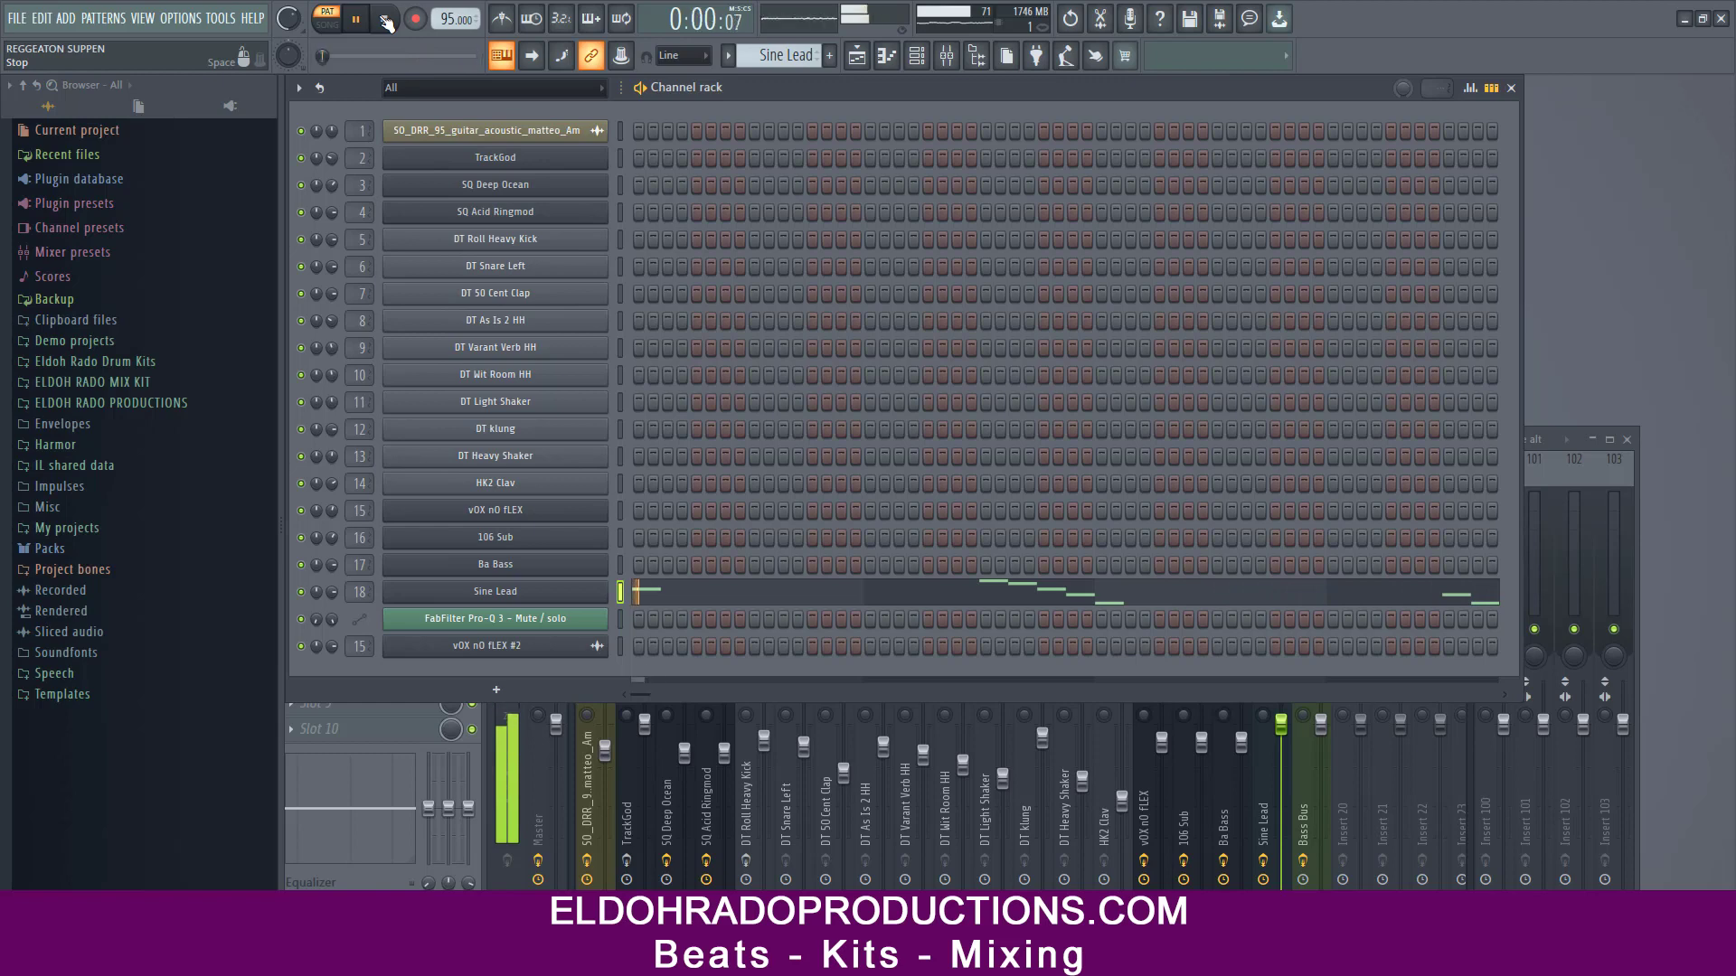
Step: Examine Fruity Reeverb 2, Fruity Flangus, iZotope Vinyl, Fruity Limiter and Fruity parametric EQ 2 on the Sine Lead mixer track
{"action": "left_click", "coordinate": [1622, 511]}
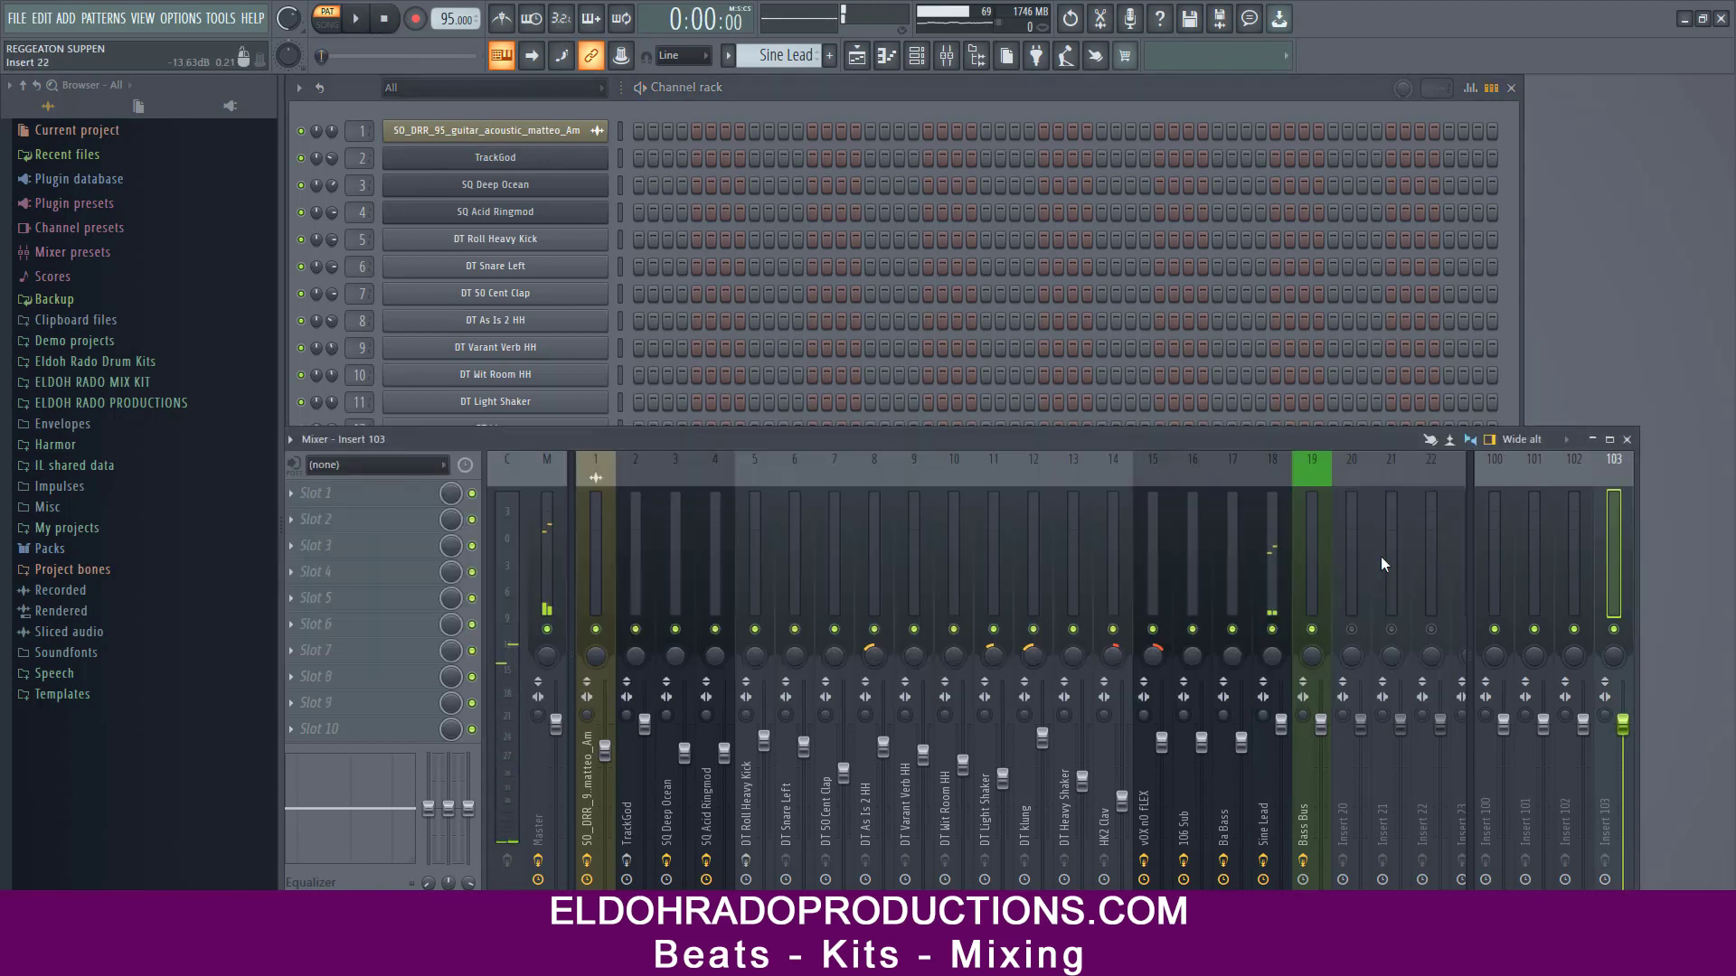
{"action": "left_click", "coordinate": [1276, 565]}
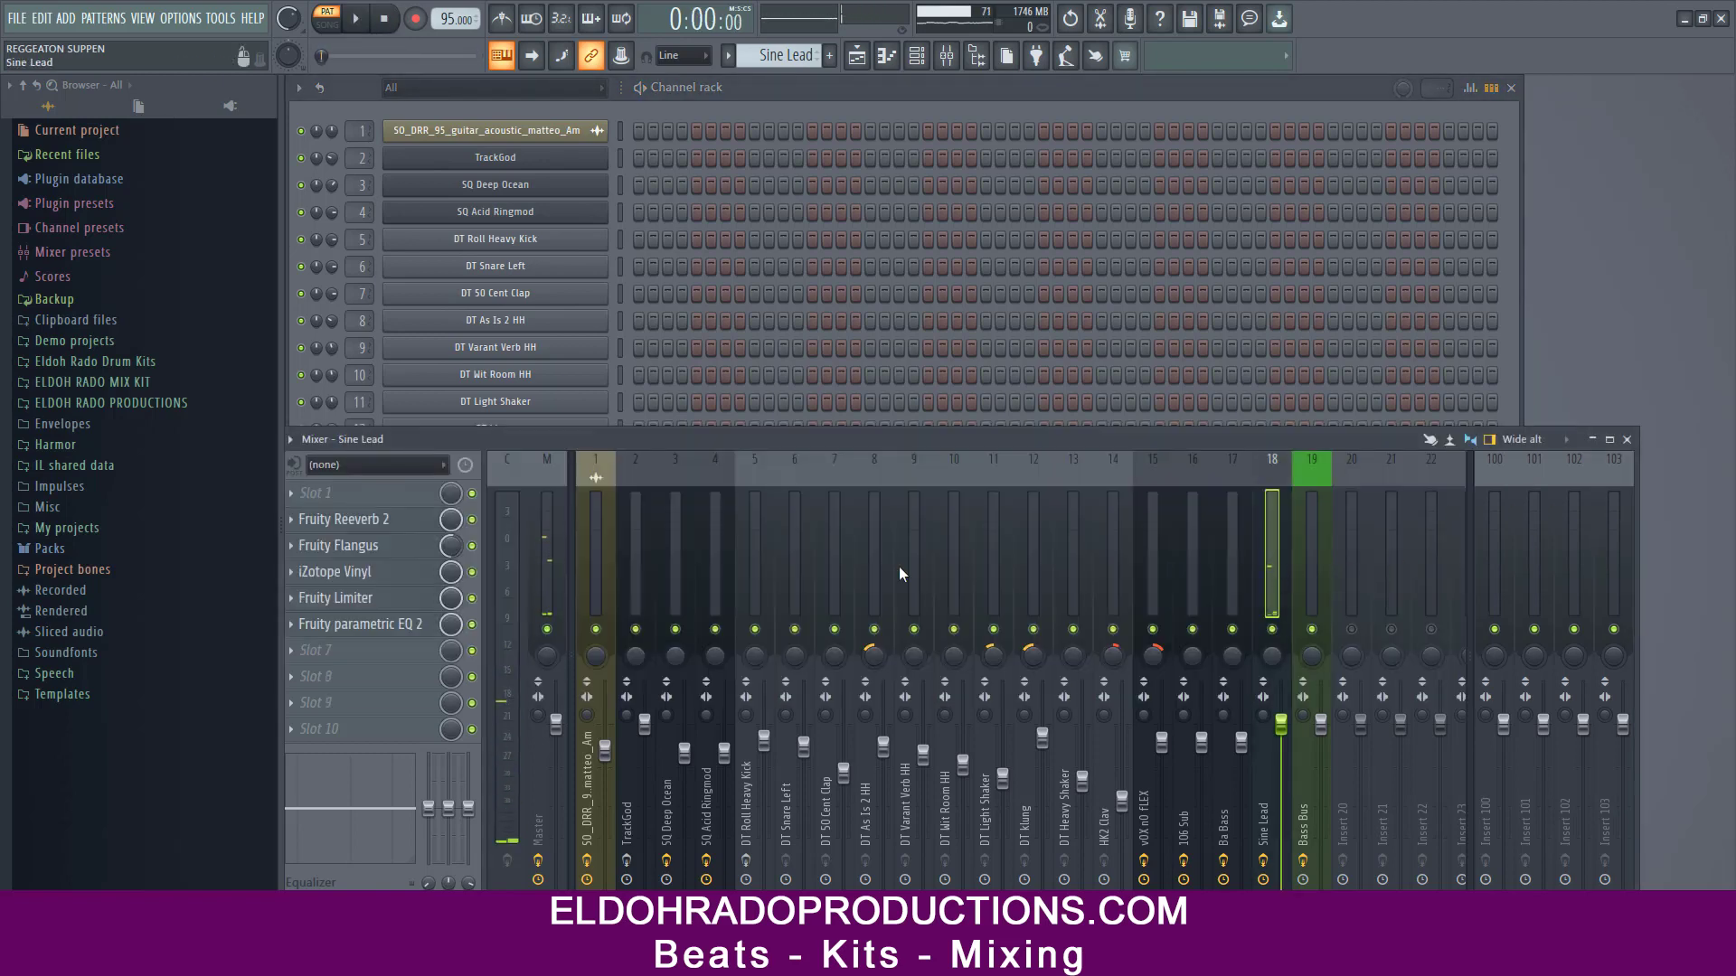
{"action": "left_click", "coordinate": [372, 521]}
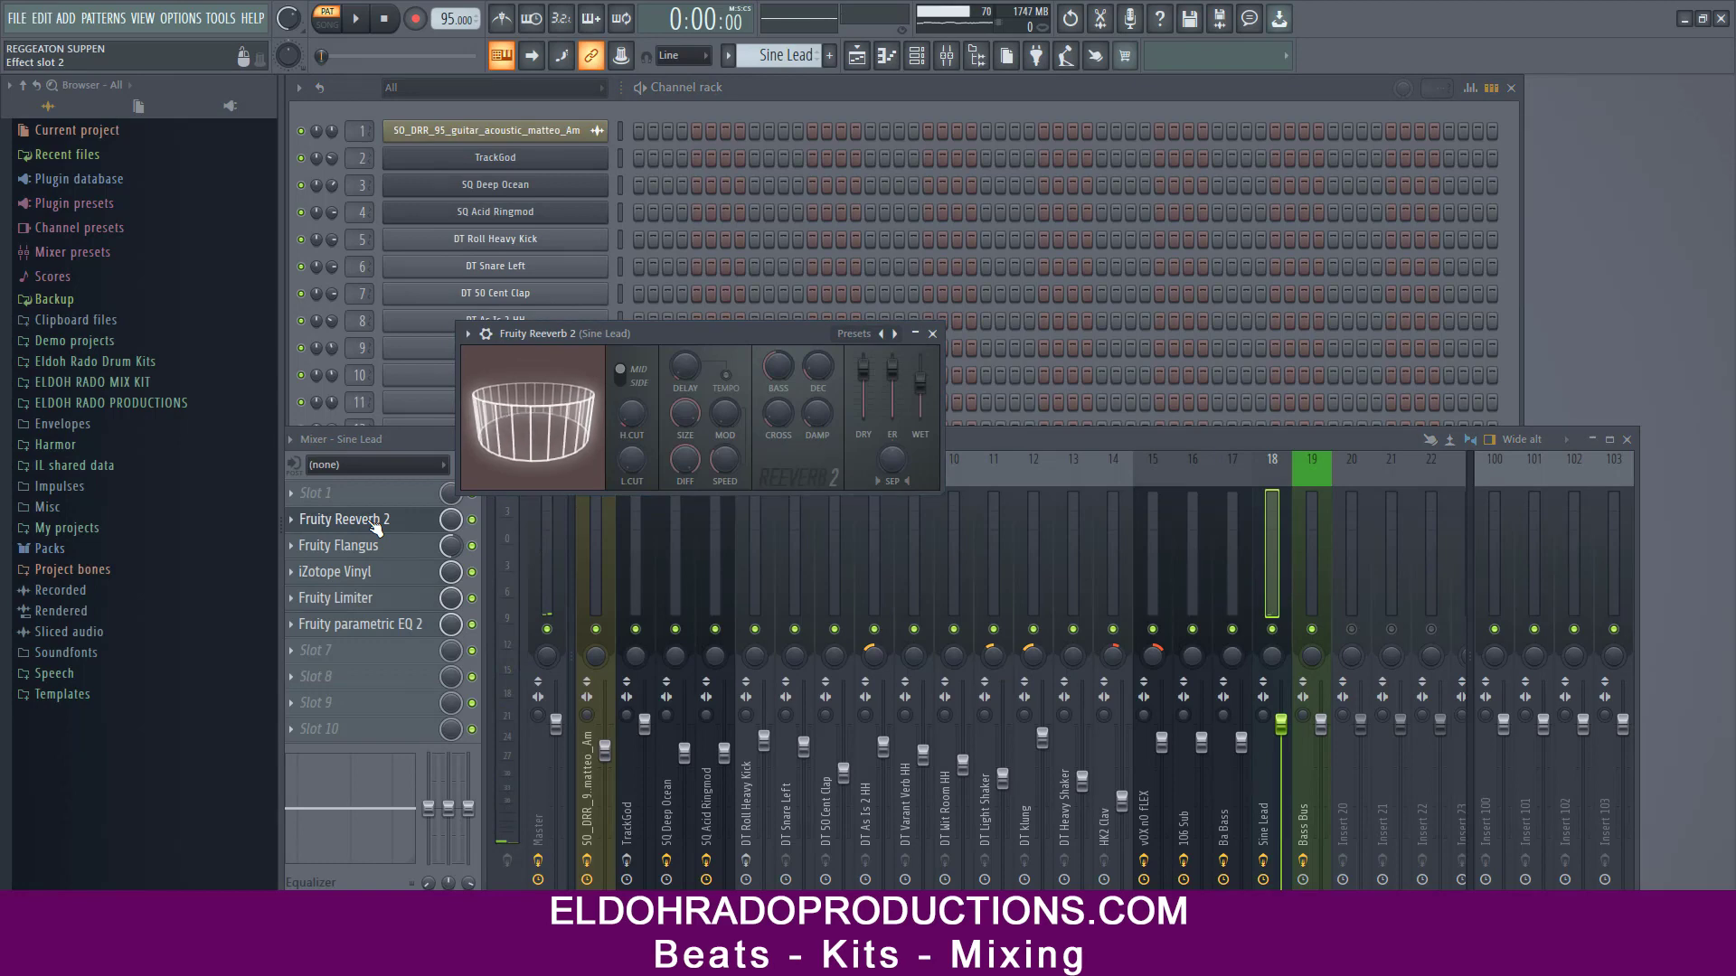
{"action": "left_click", "coordinate": [370, 547]}
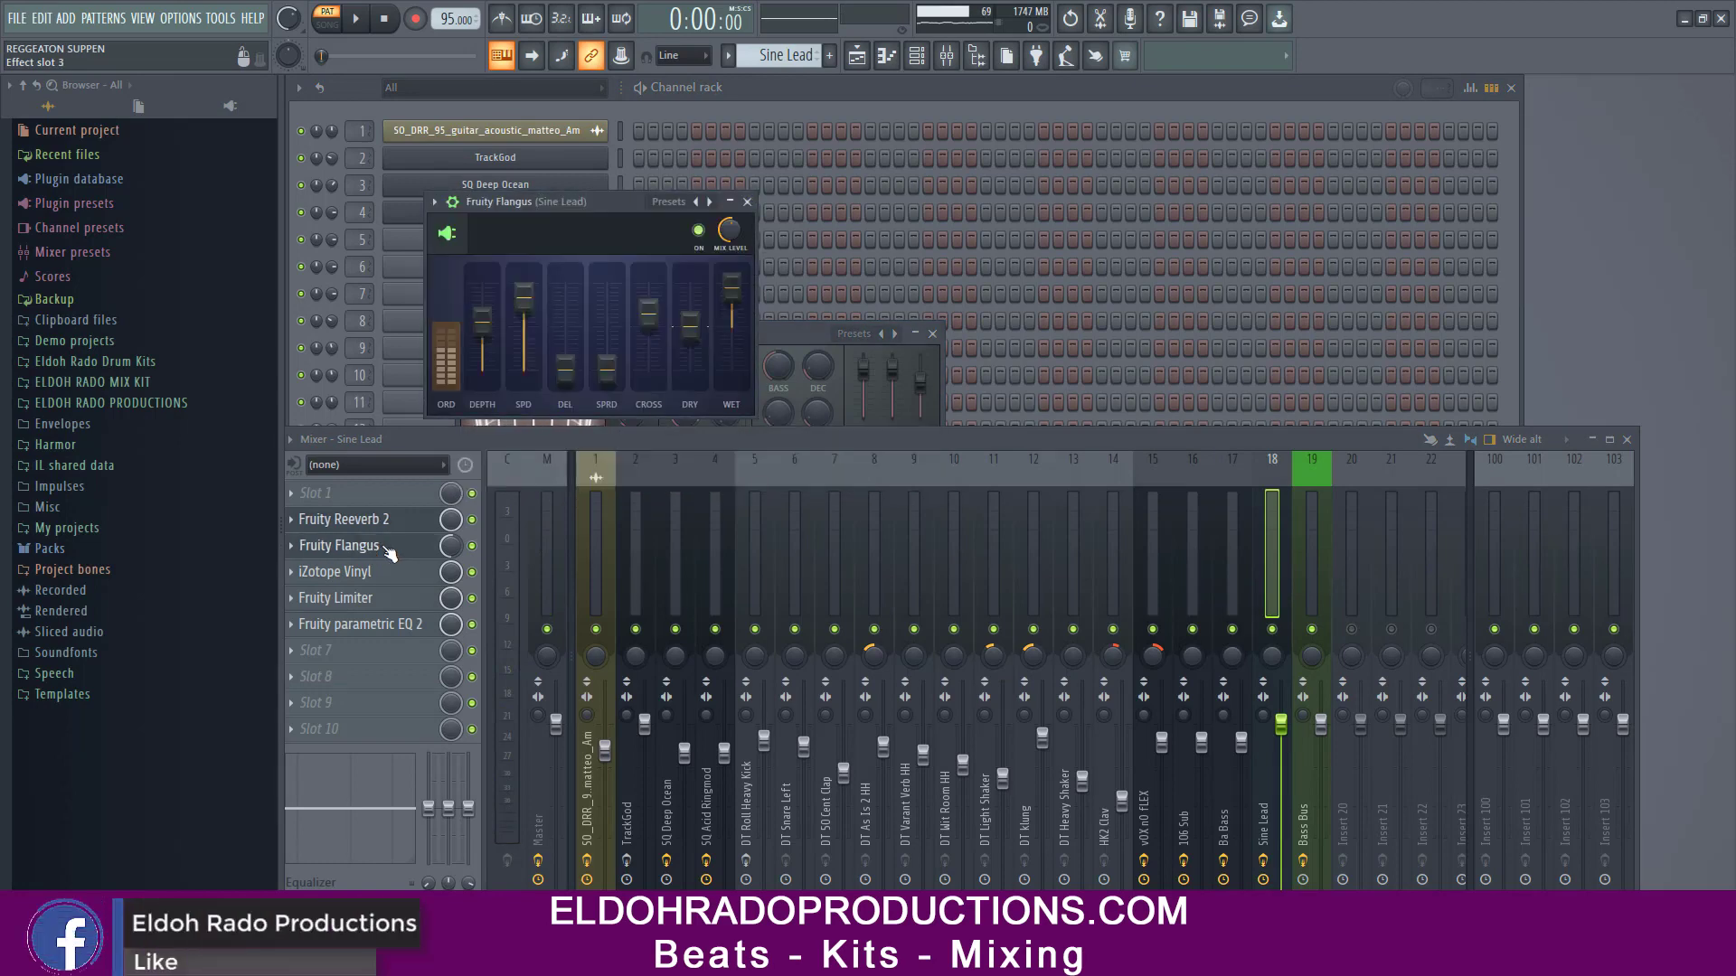
{"action": "left_click", "coordinate": [384, 576]}
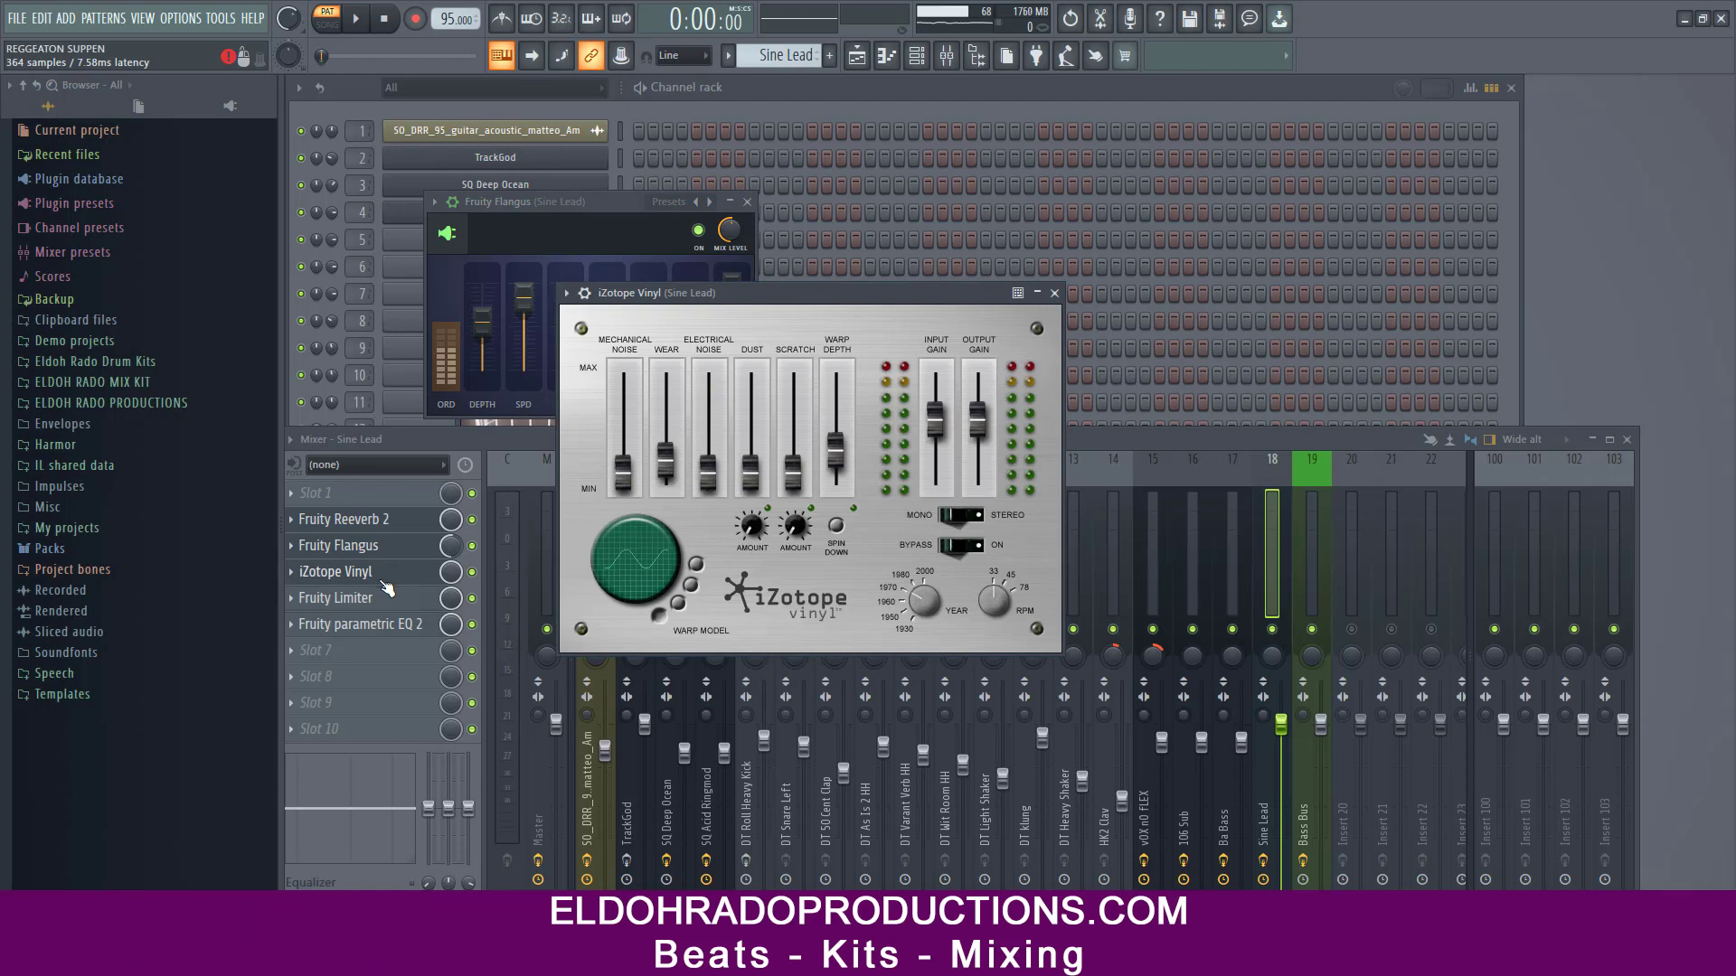
{"action": "left_click", "coordinate": [384, 604]}
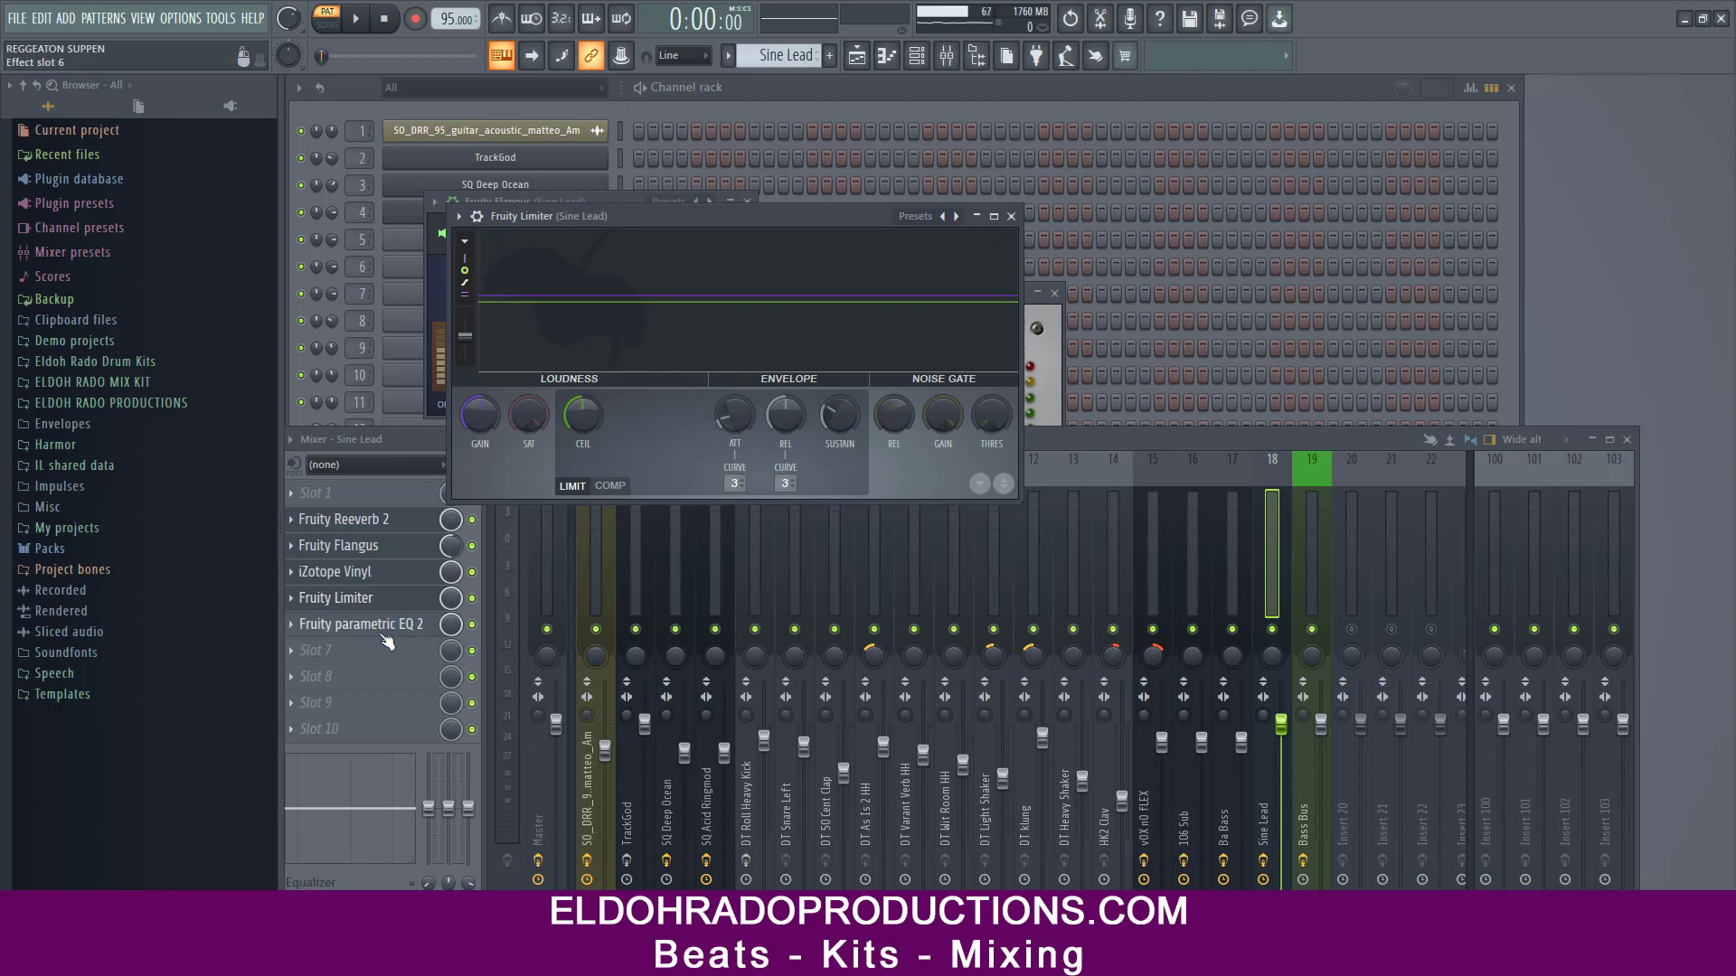
{"action": "left_click", "coordinate": [384, 632]}
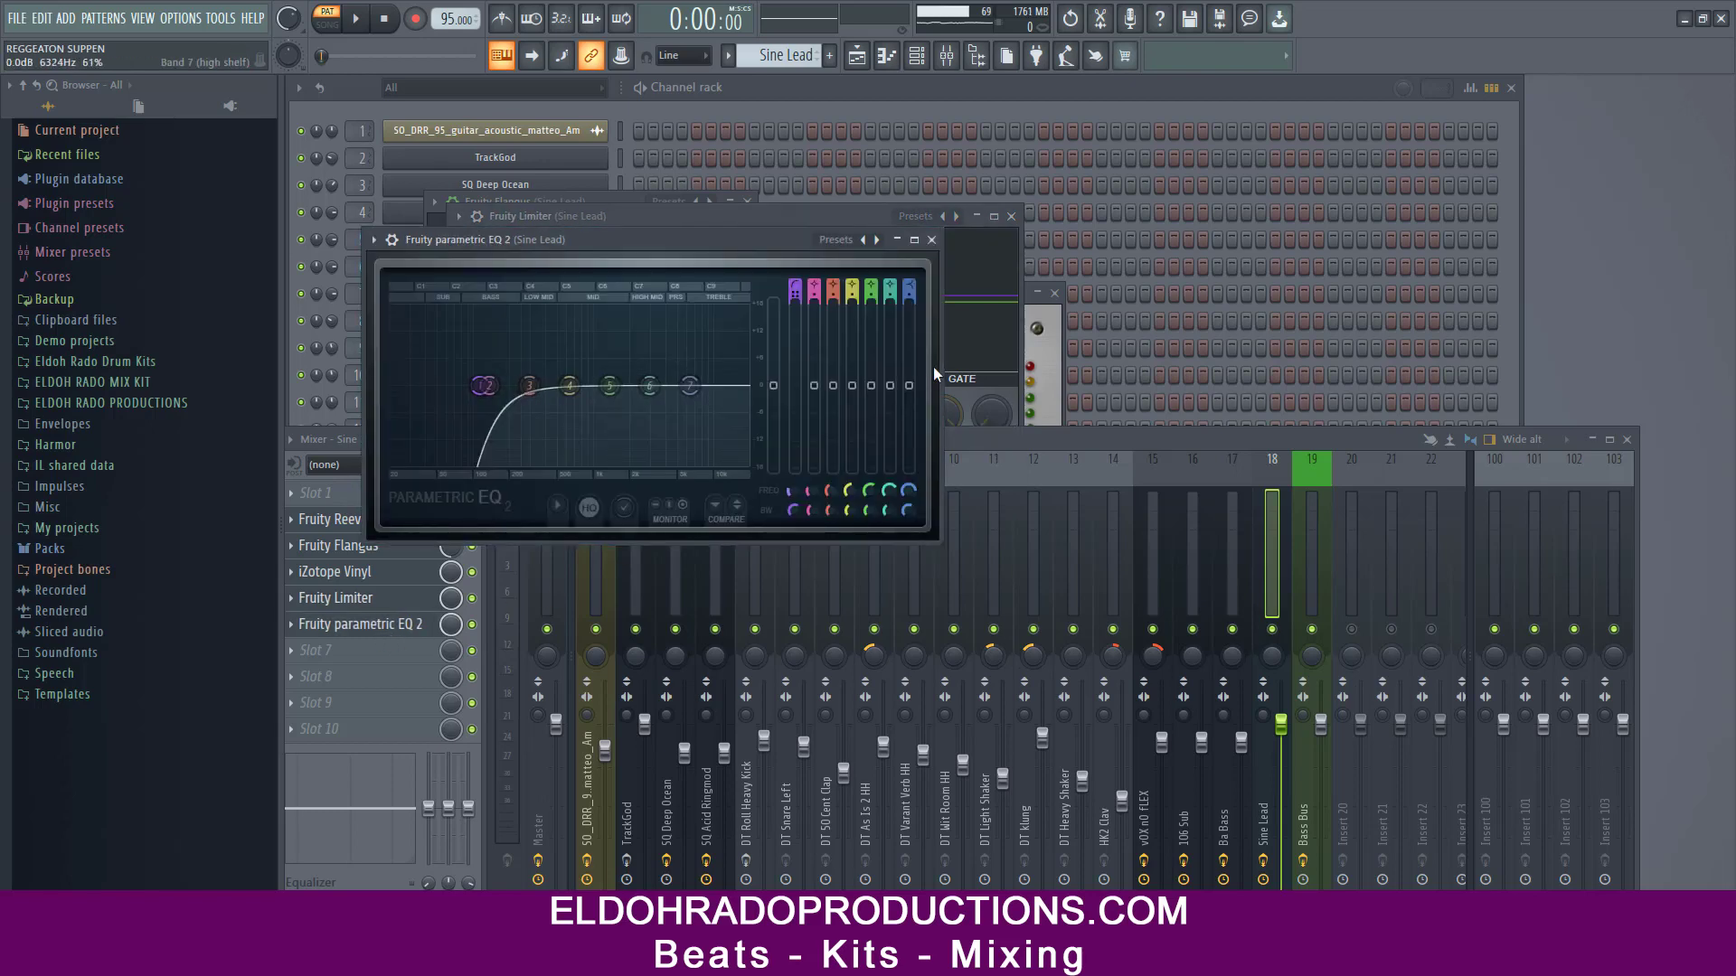
Step: Switch to the Bass pattern, view the 106 Sub and Ba Bass instruments, and play the pattern back
{"action": "scroll", "coordinate": [779, 56], "scroll_direction": "up", "scroll_amount": 1}
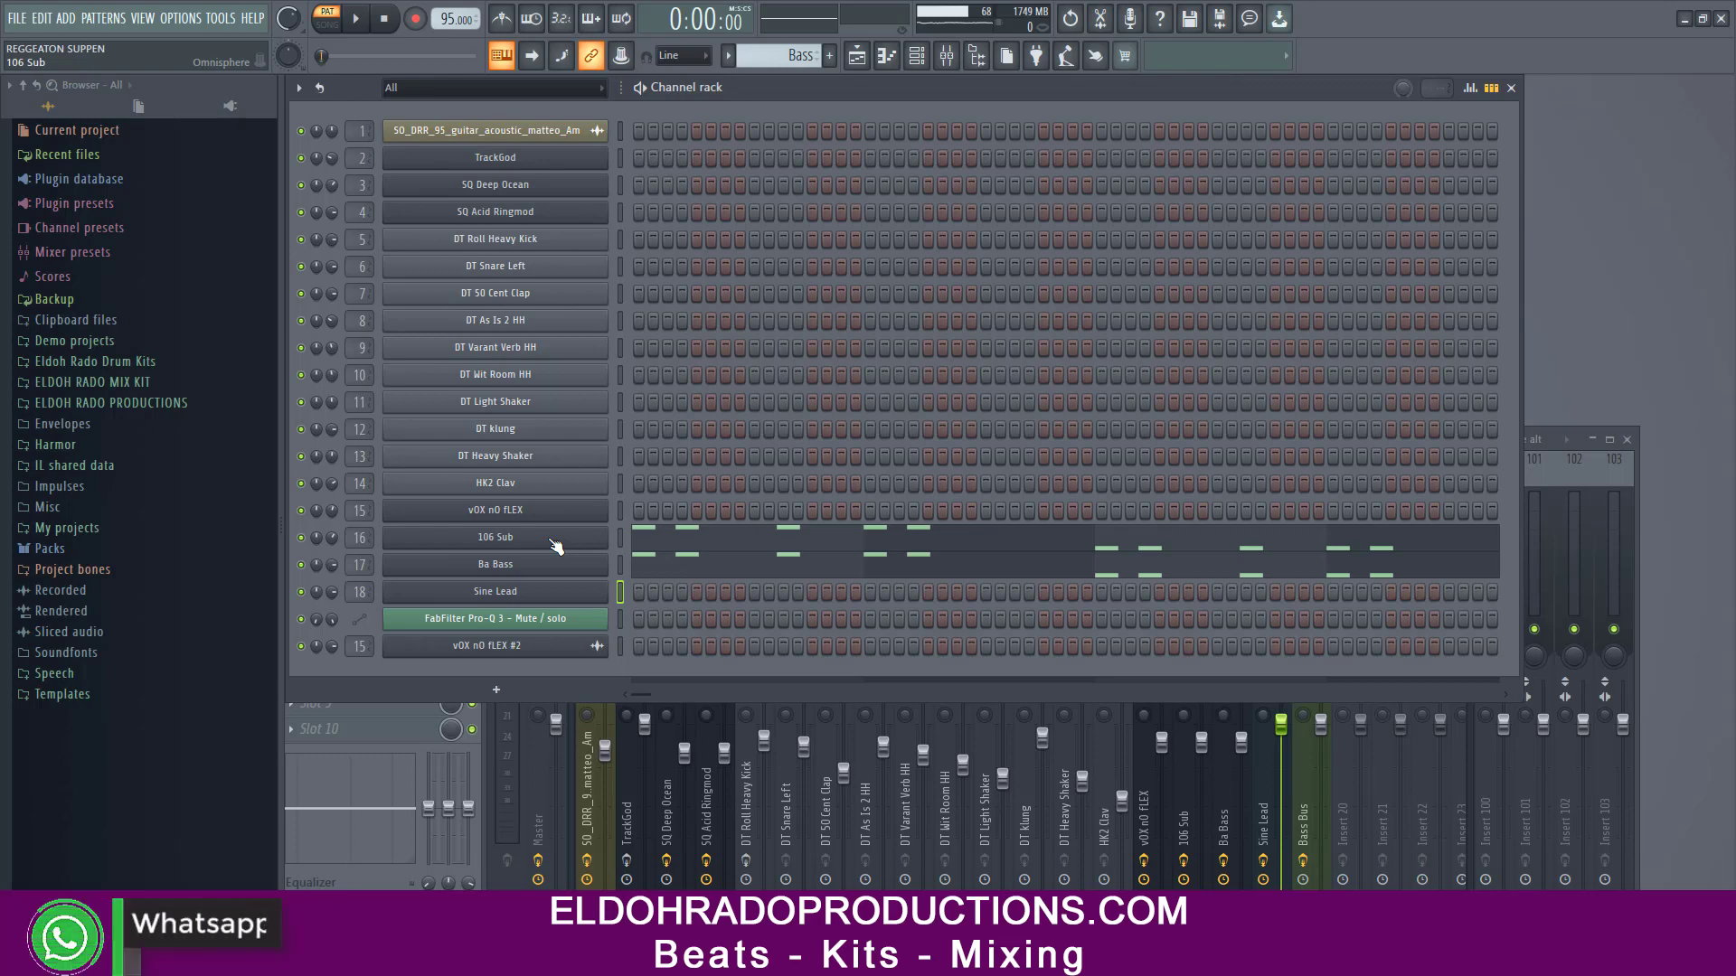
{"action": "left_click", "coordinate": [556, 546]}
{"action": "left_click", "coordinate": [1544, 86]}
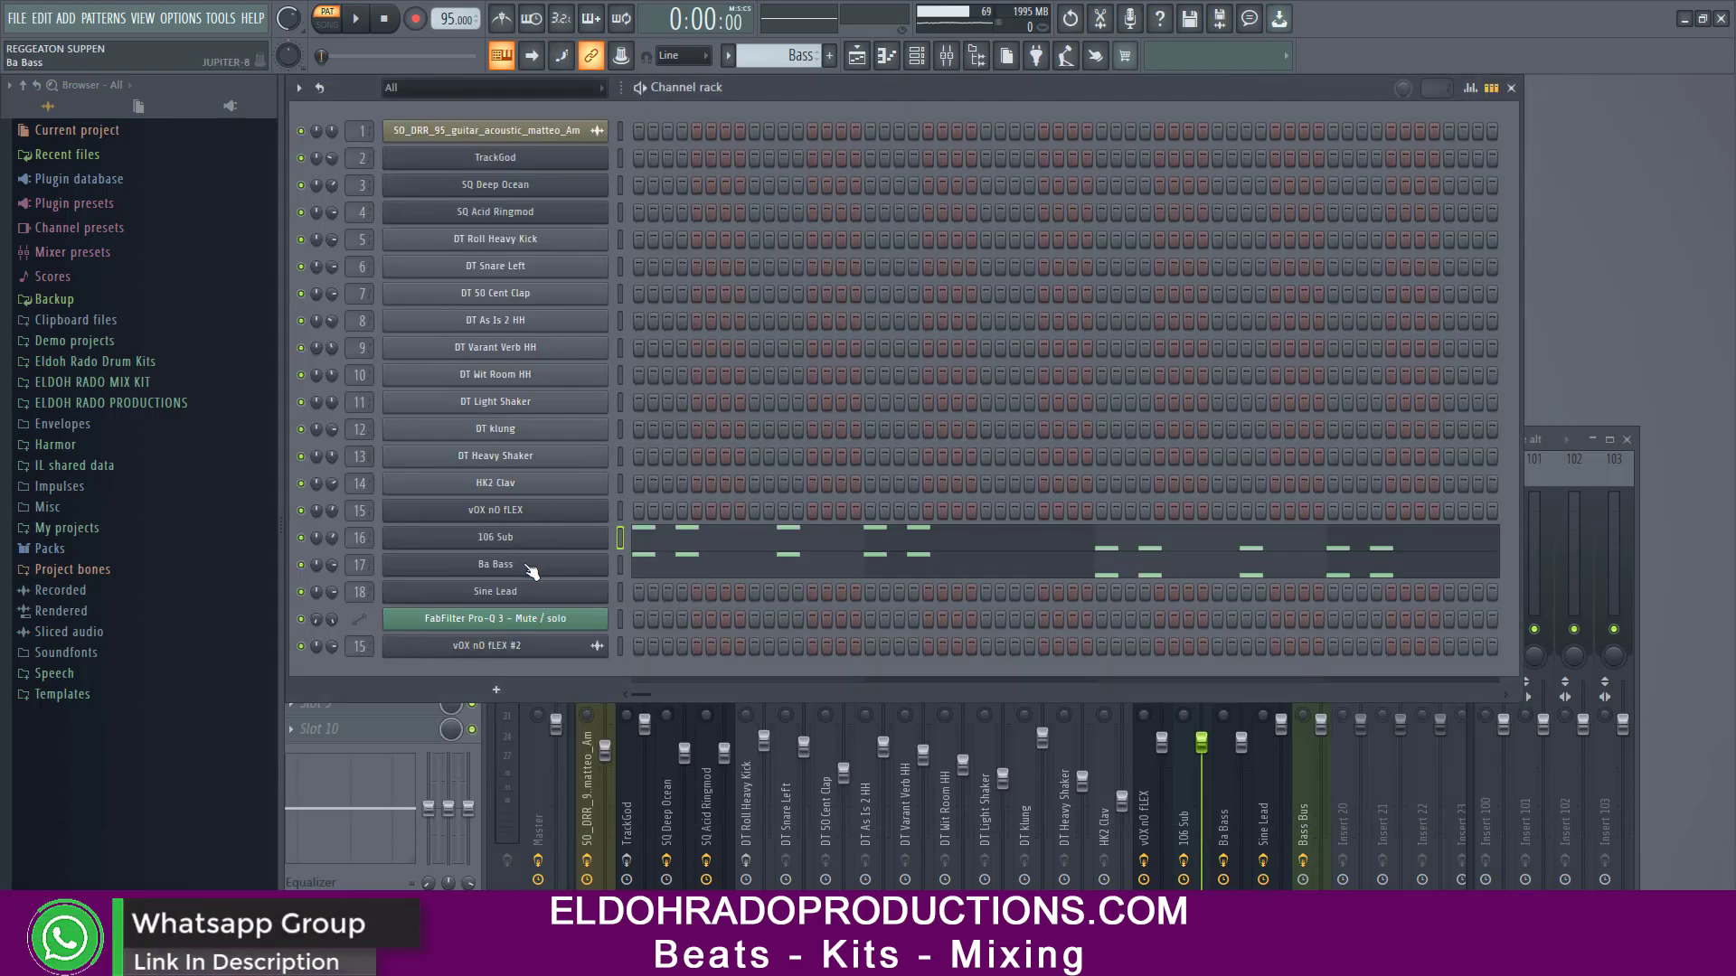
{"action": "left_click", "coordinate": [531, 567]}
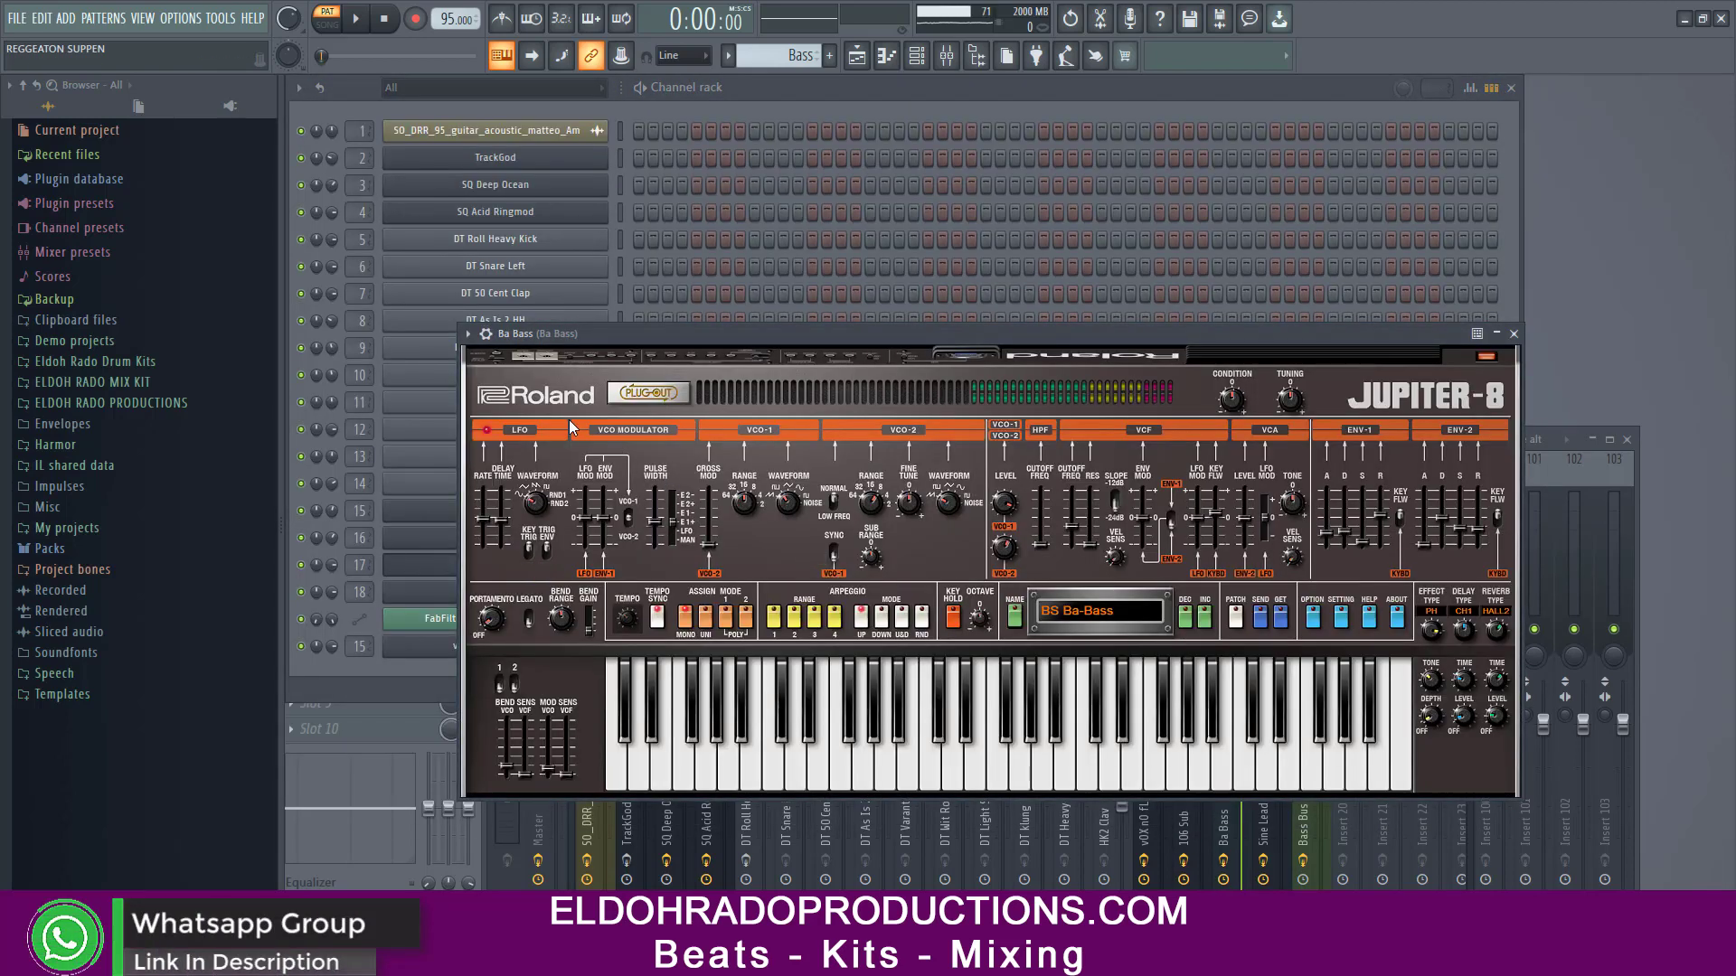
{"action": "left_click", "coordinate": [1516, 336]}
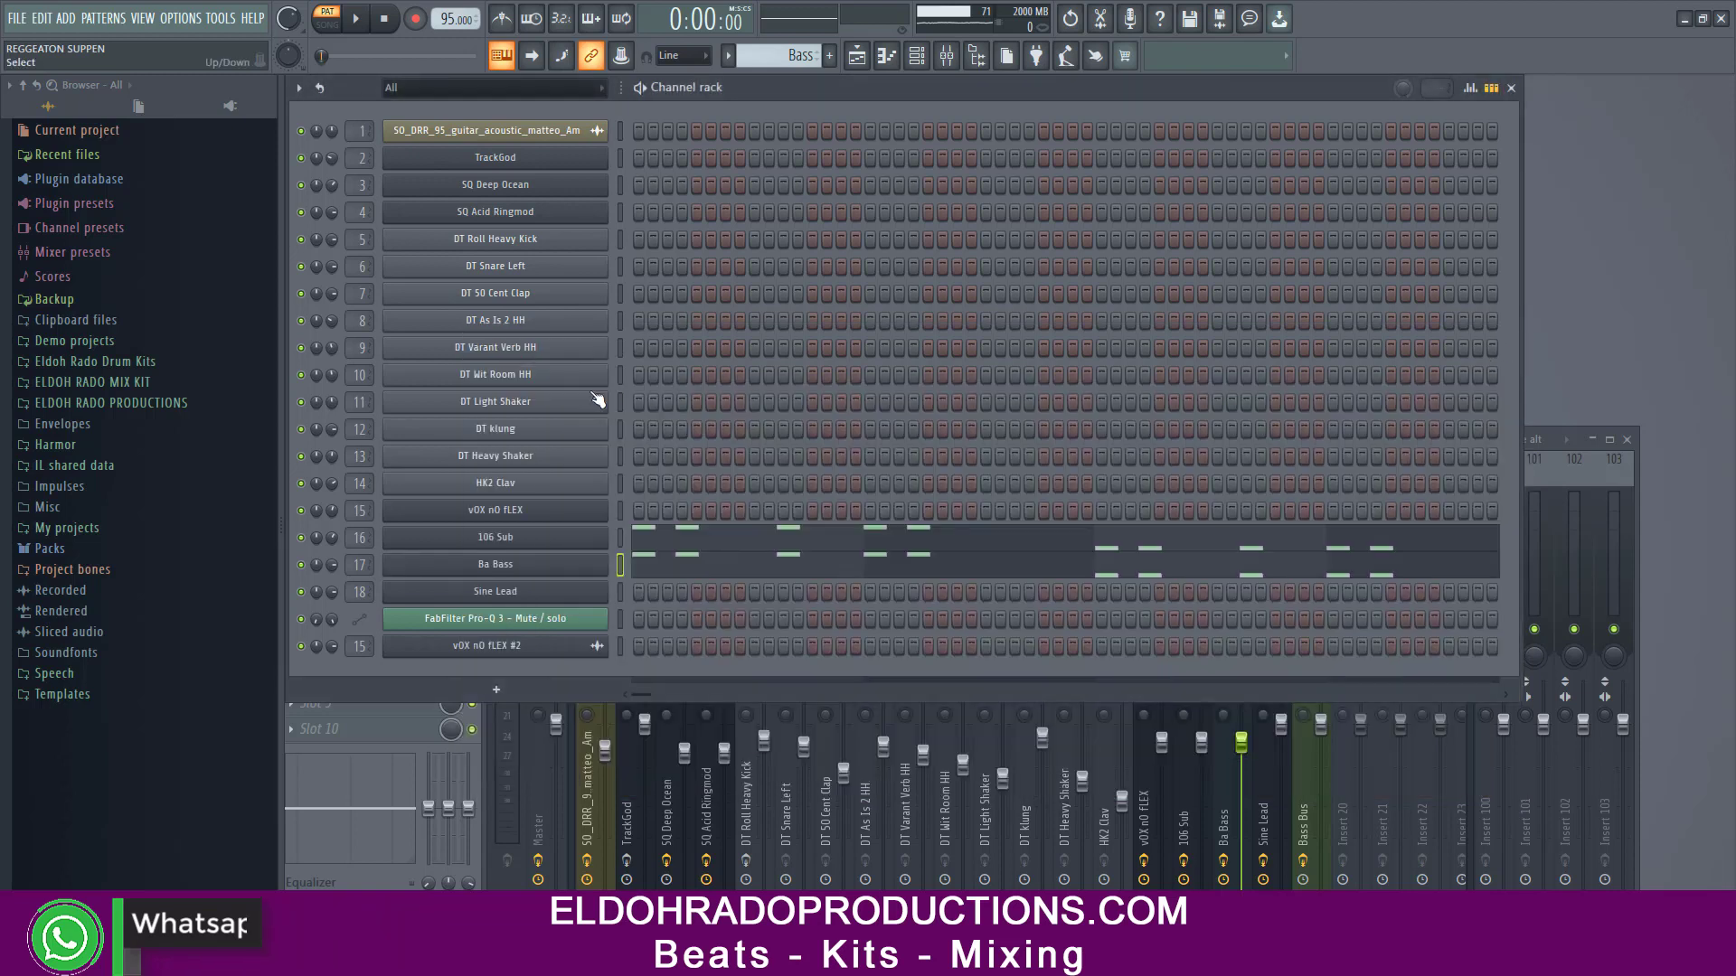
{"action": "left_click", "coordinate": [362, 24]}
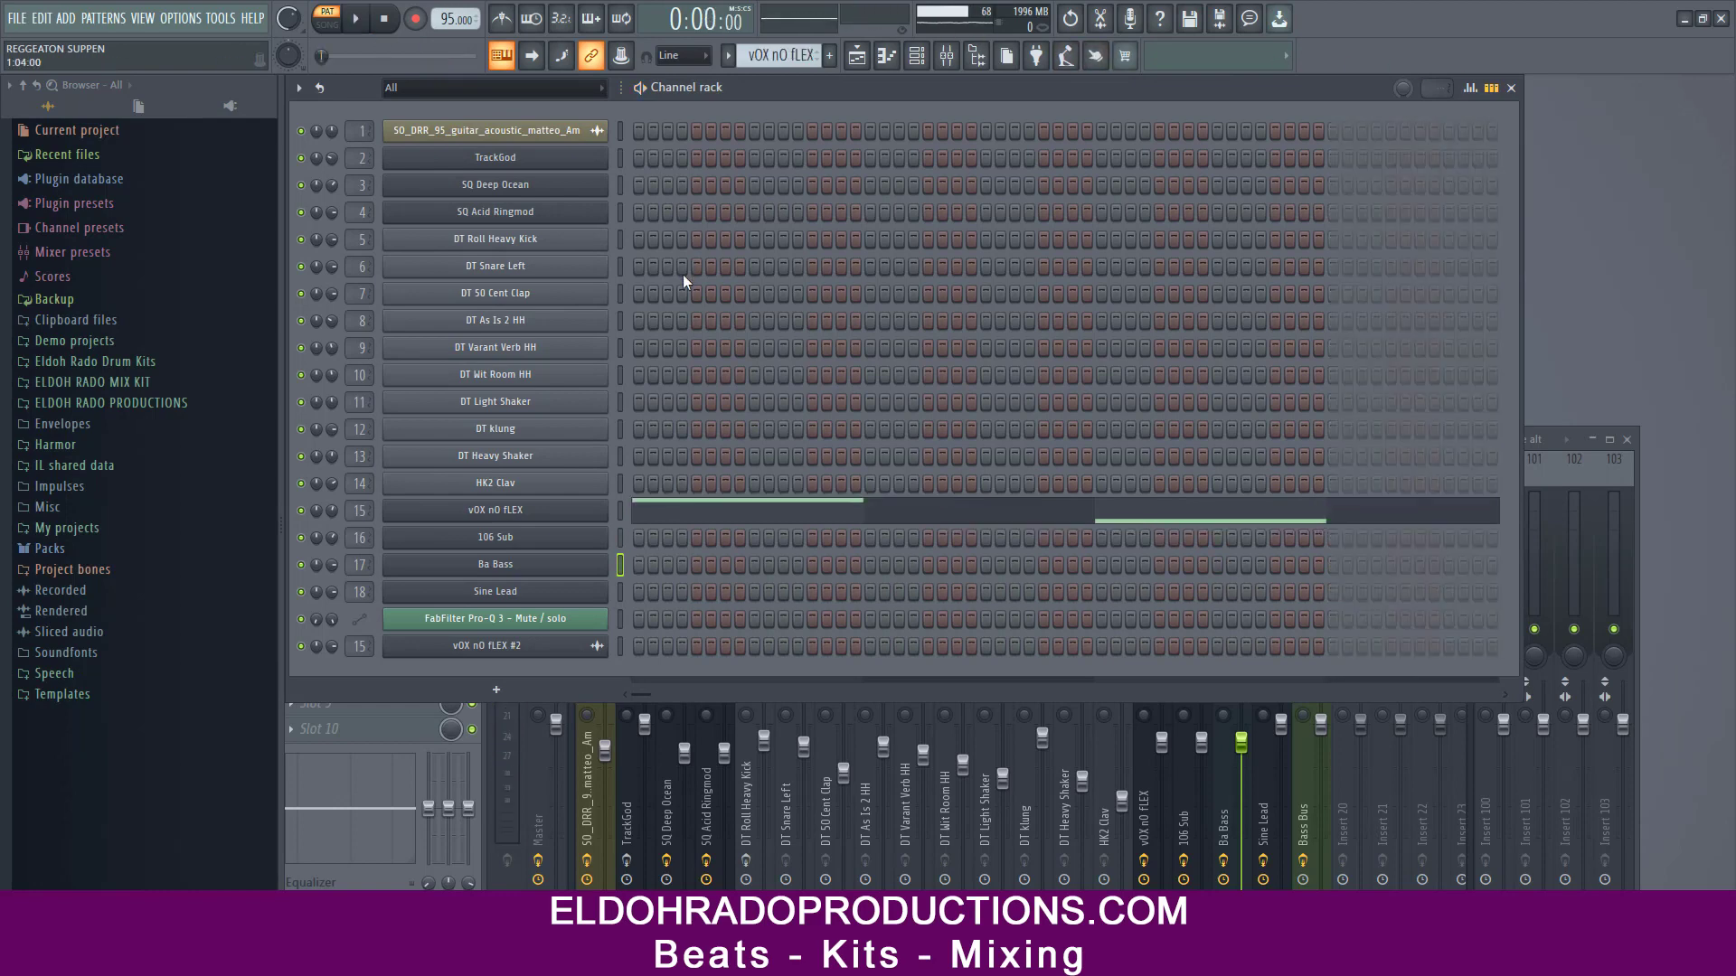
Step: Play the vOX nO fLEX pattern with its Trapsoul preset open, and examine the track's Fruity parametric EQ 2 and Fruity Compressor
{"action": "left_click", "coordinate": [496, 510]}
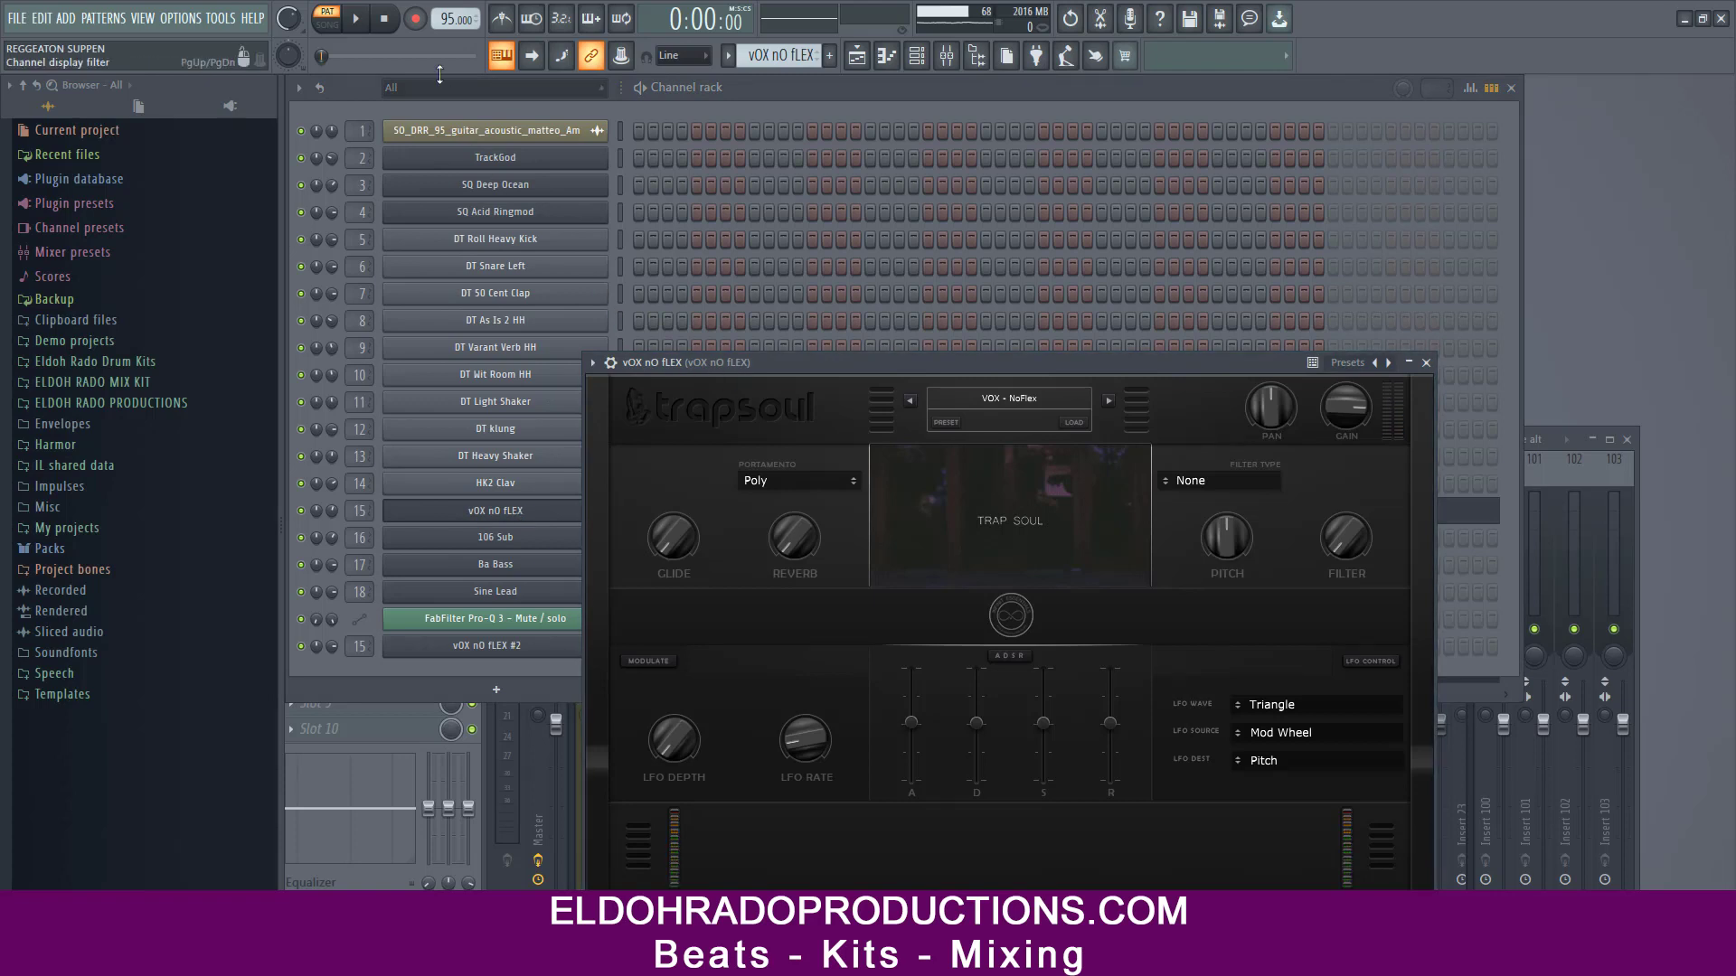
{"action": "left_click", "coordinate": [358, 25]}
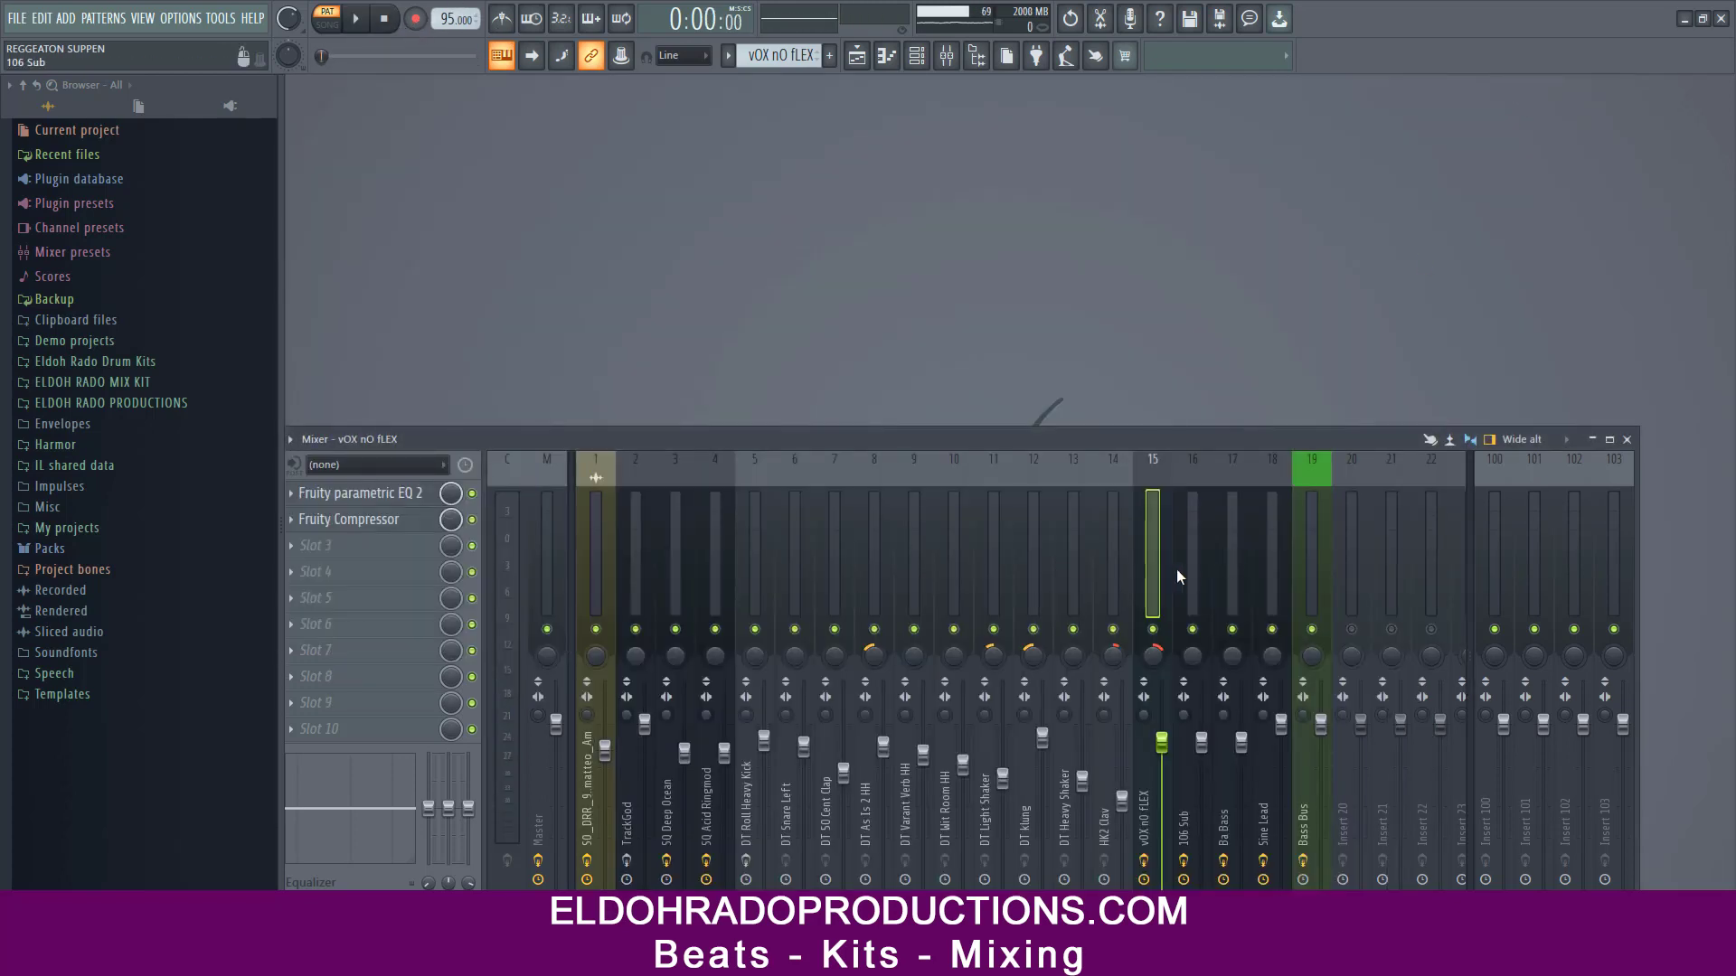
{"action": "left_click", "coordinate": [391, 495]}
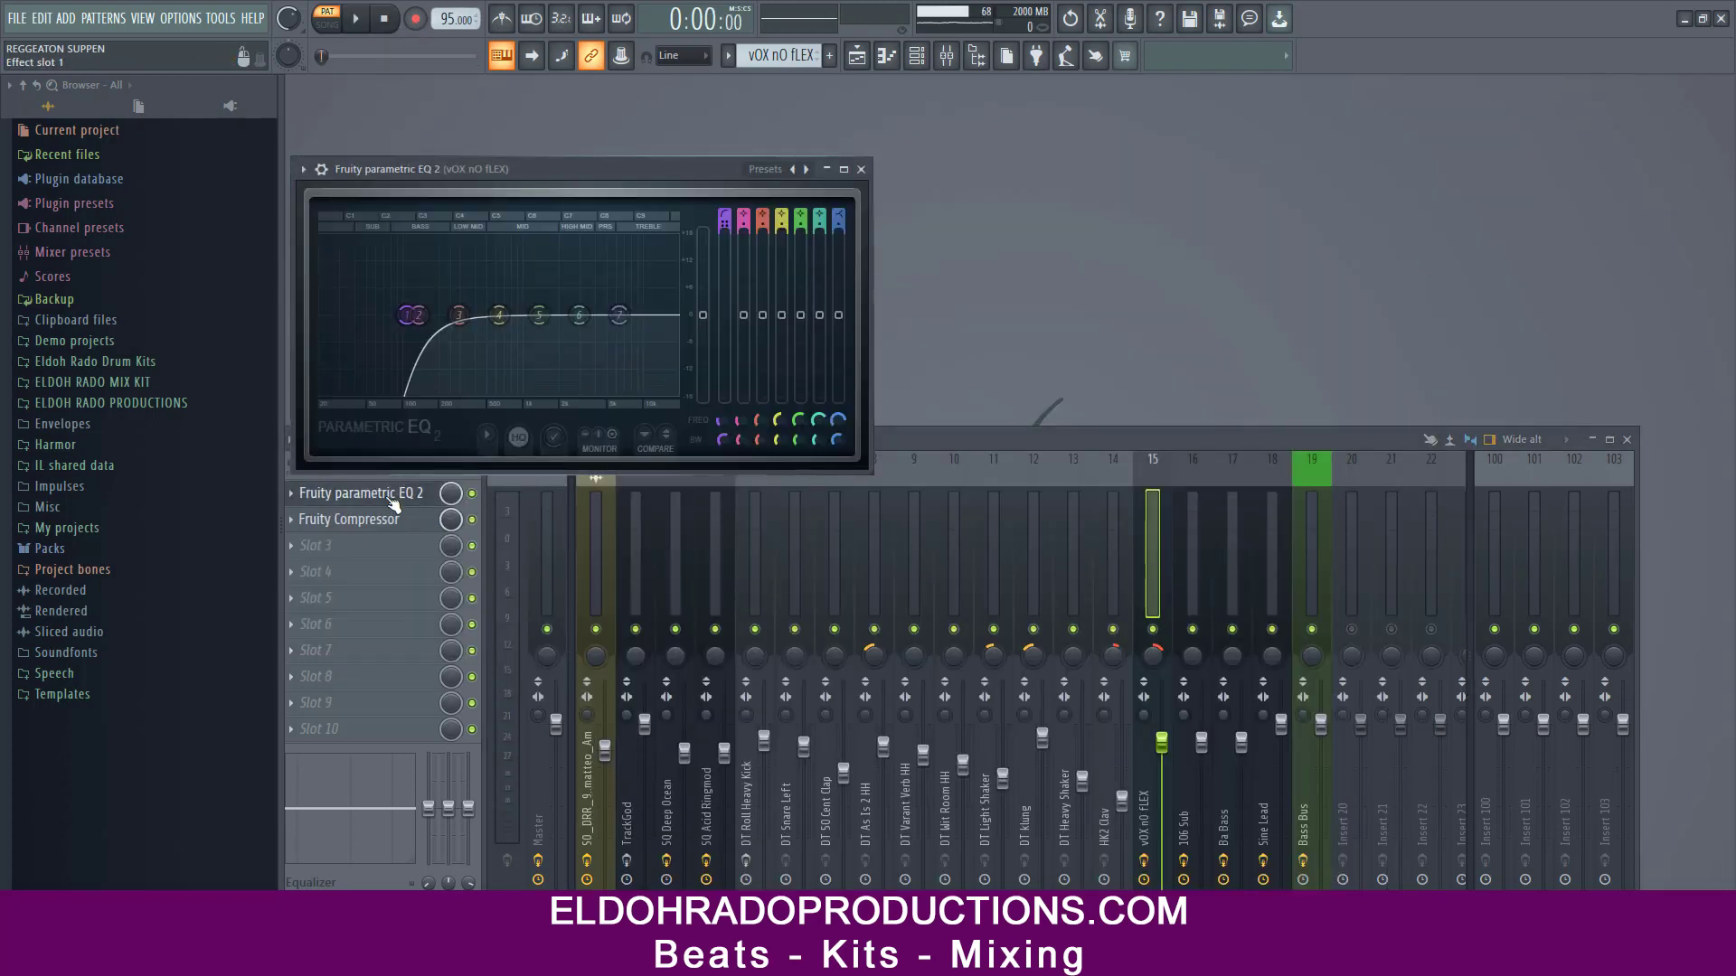
{"action": "left_click", "coordinate": [389, 520]}
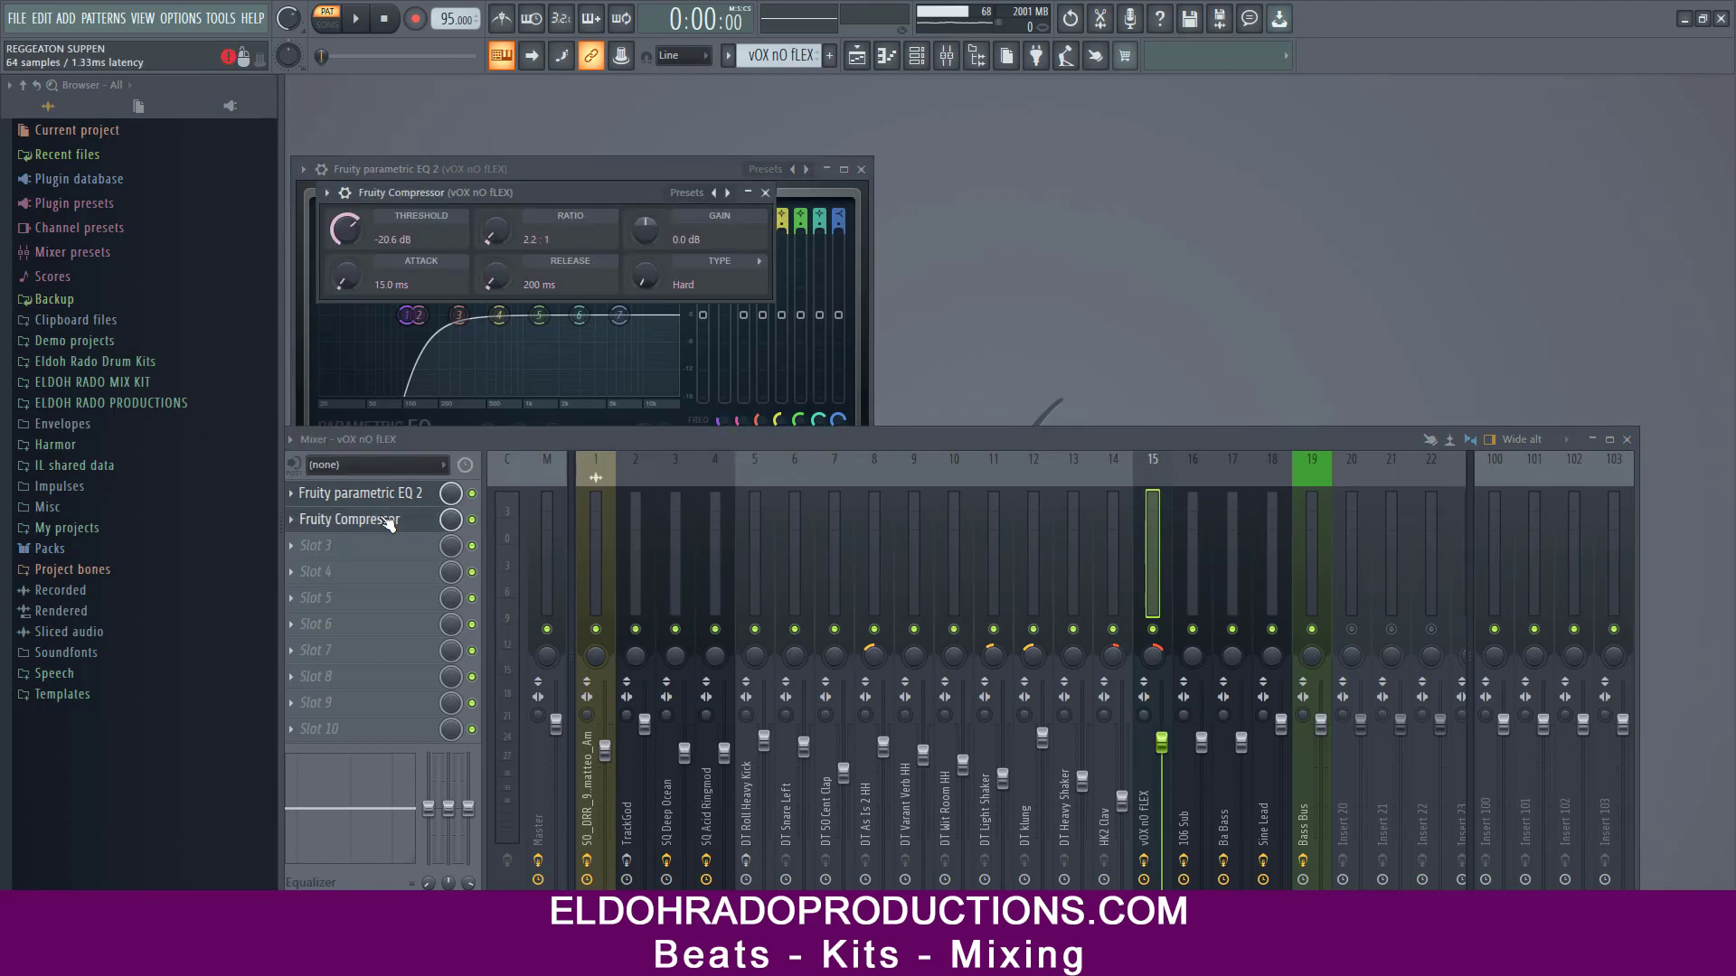
{"action": "left_click", "coordinate": [766, 193]}
Step: Show the Pattern 6 drum sequence in the channel rack and play it back
{"action": "key", "text": "F6"}
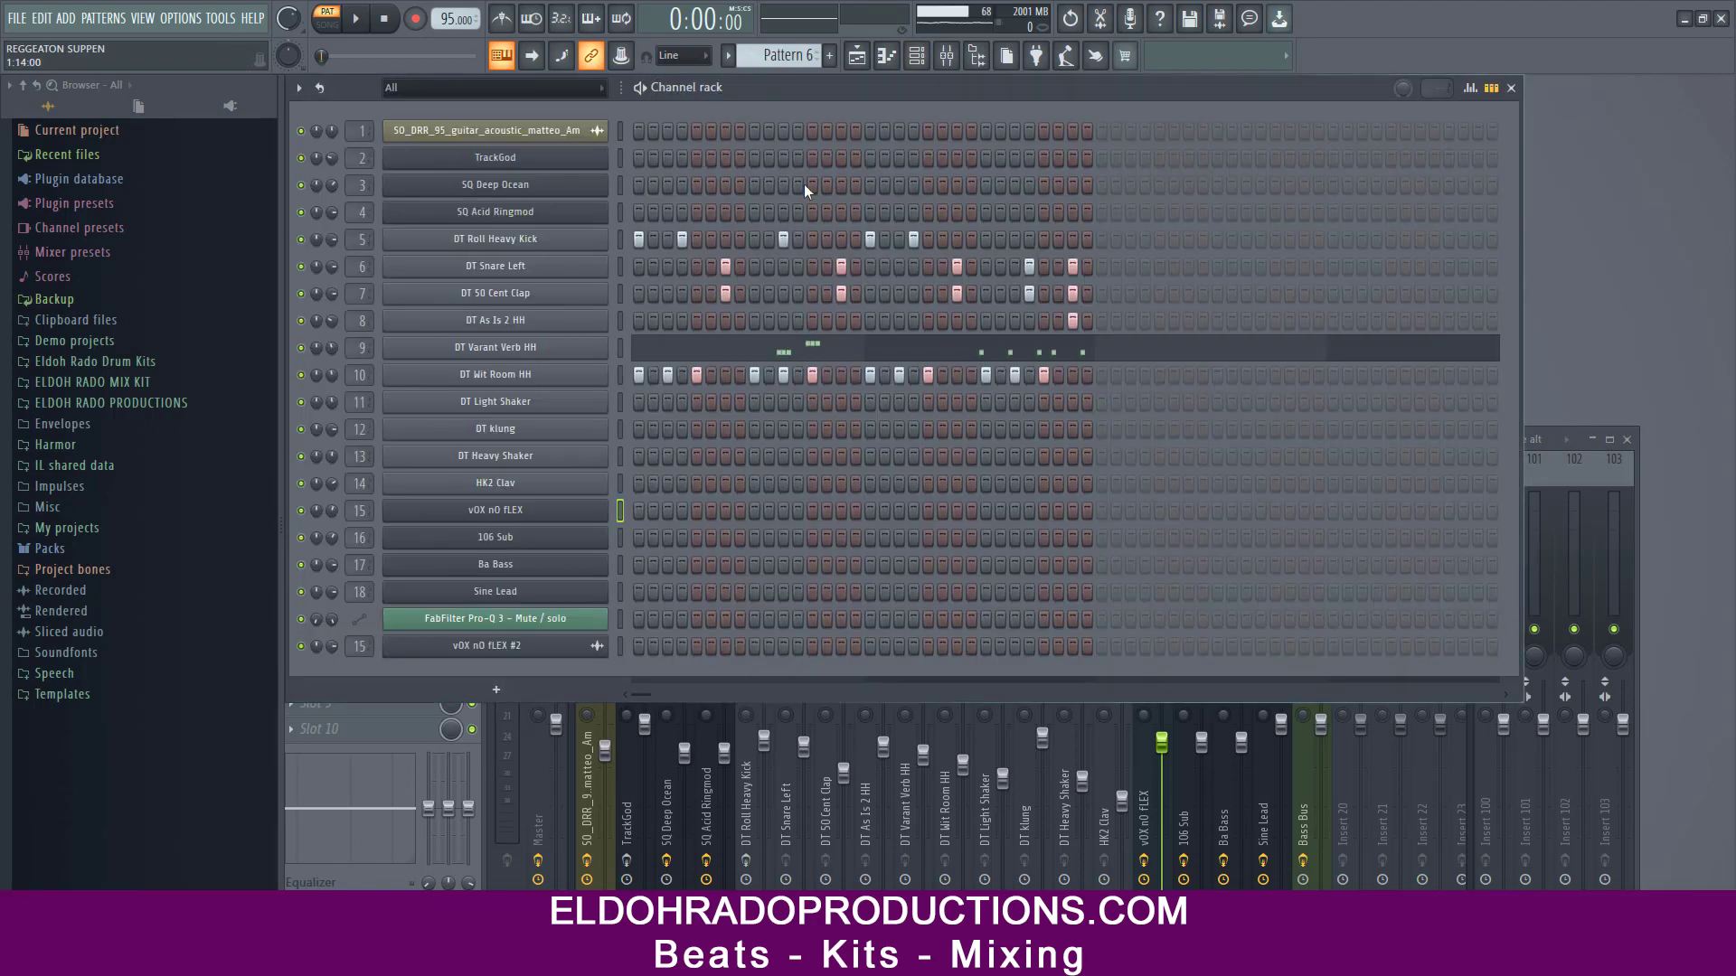
{"action": "left_click", "coordinate": [358, 20]}
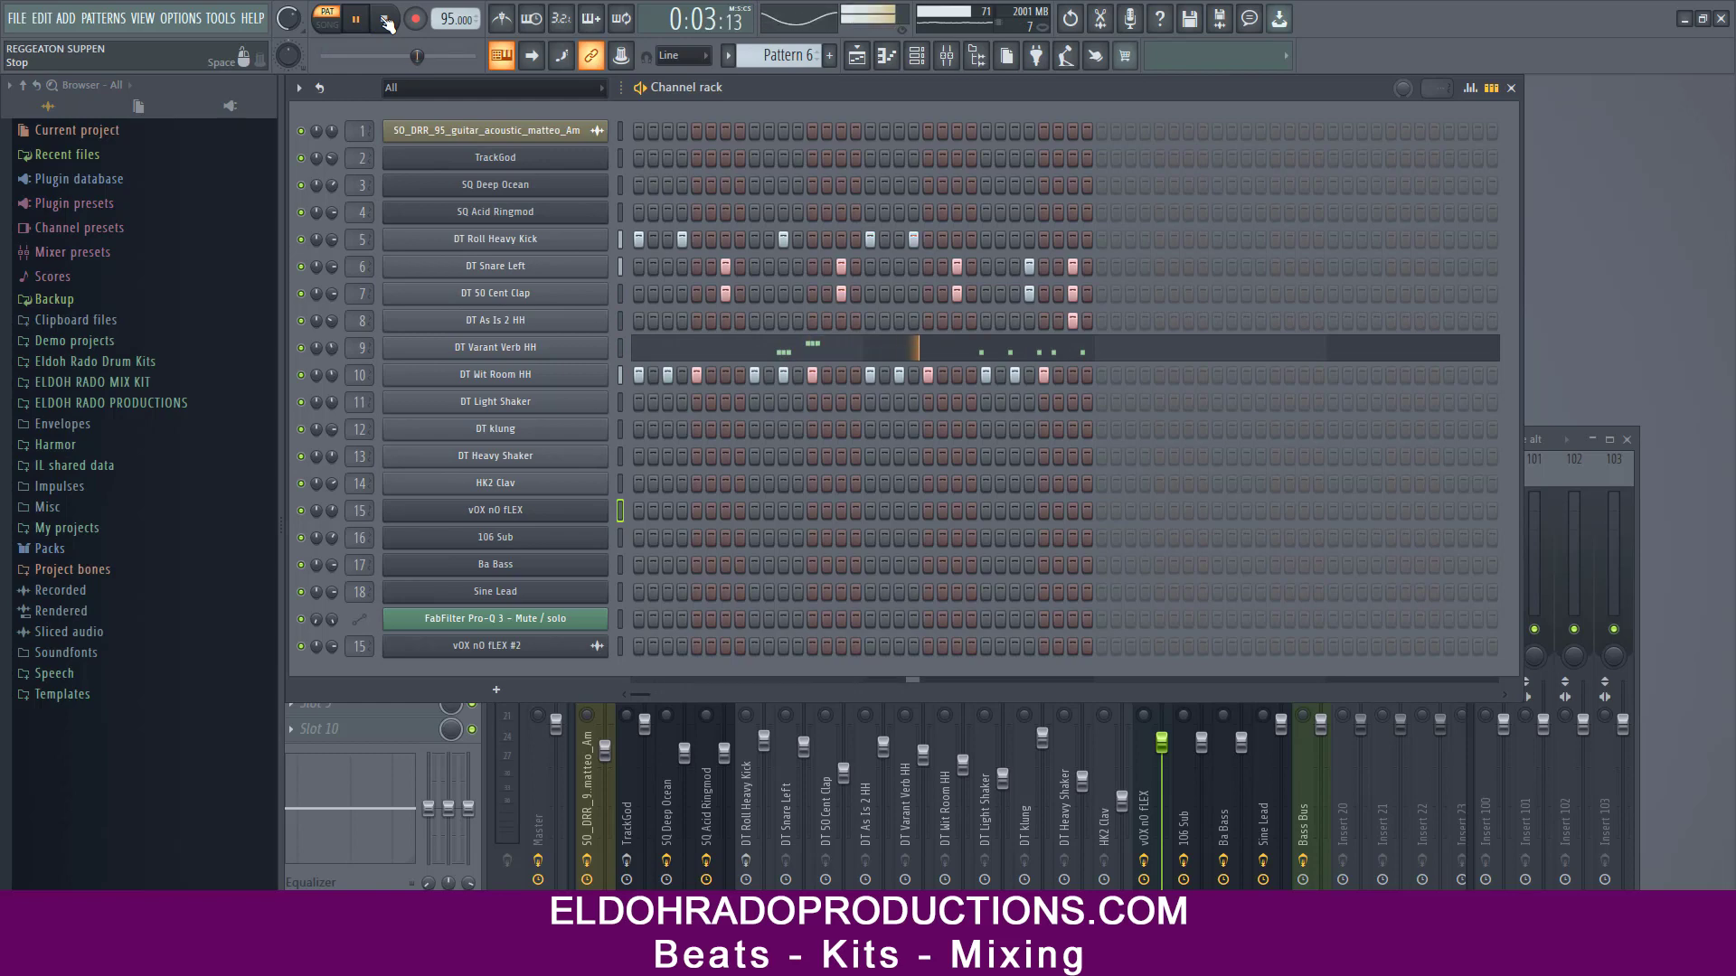
{"action": "left_click", "coordinate": [387, 22]}
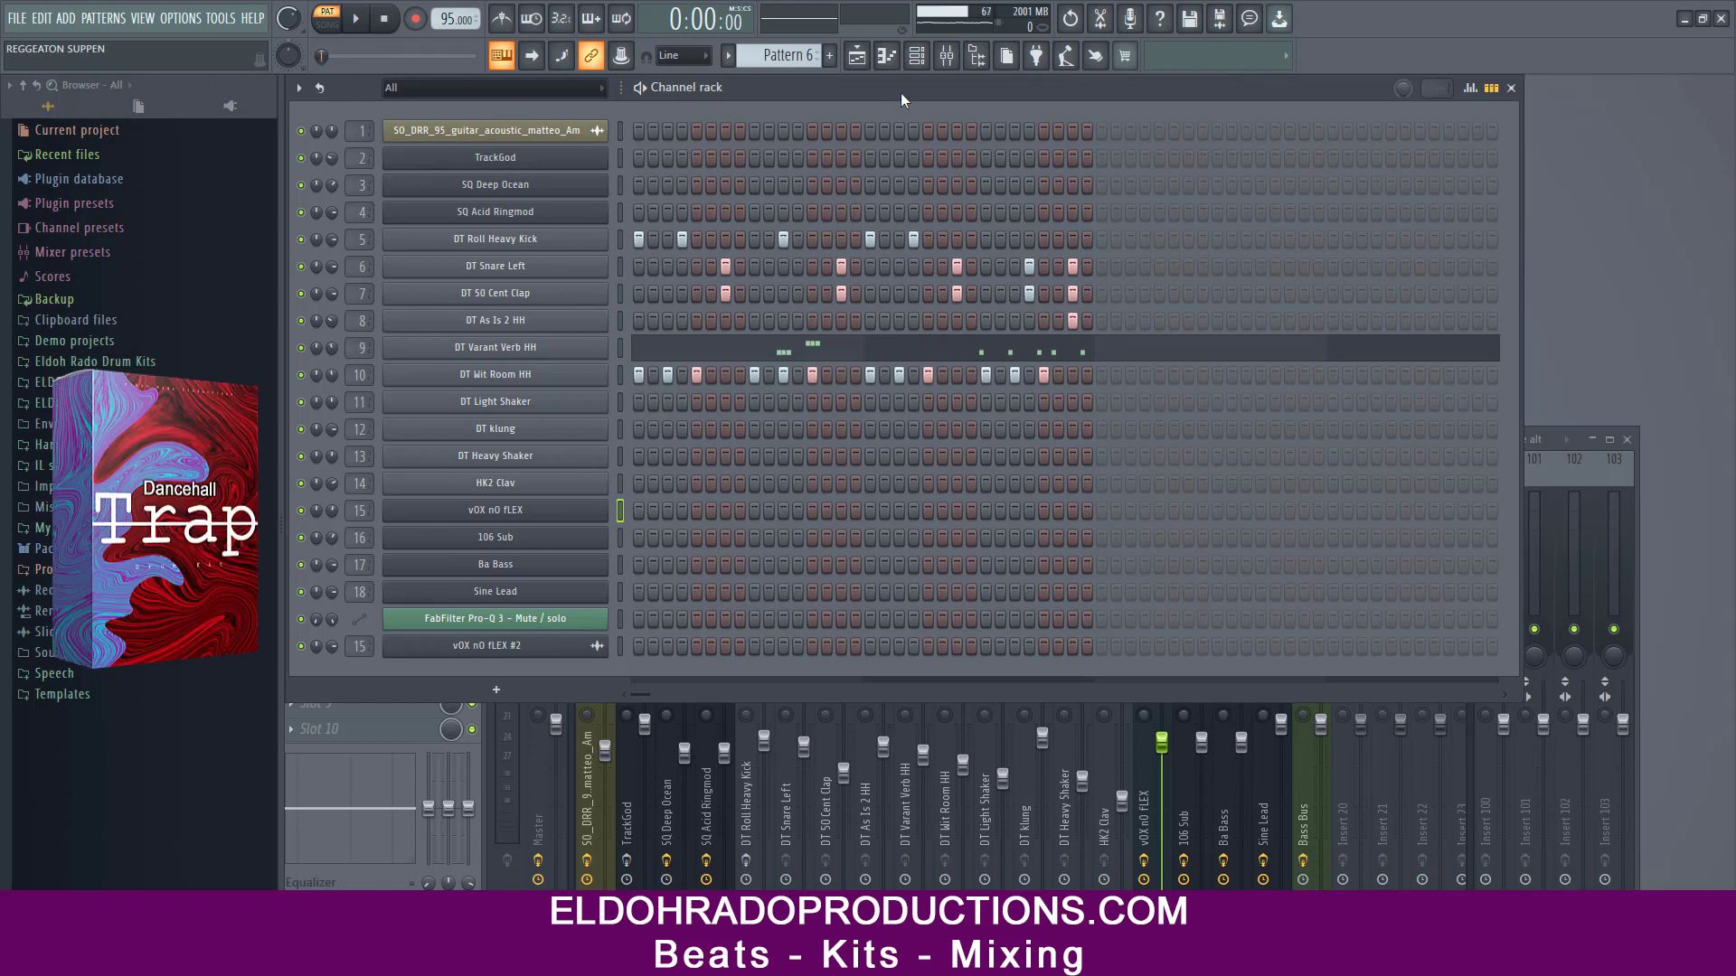
Step: Open the playlist arrangement in song mode and play the beat from the beginning
{"action": "key", "text": "F5"}
{"action": "key", "text": "l"}
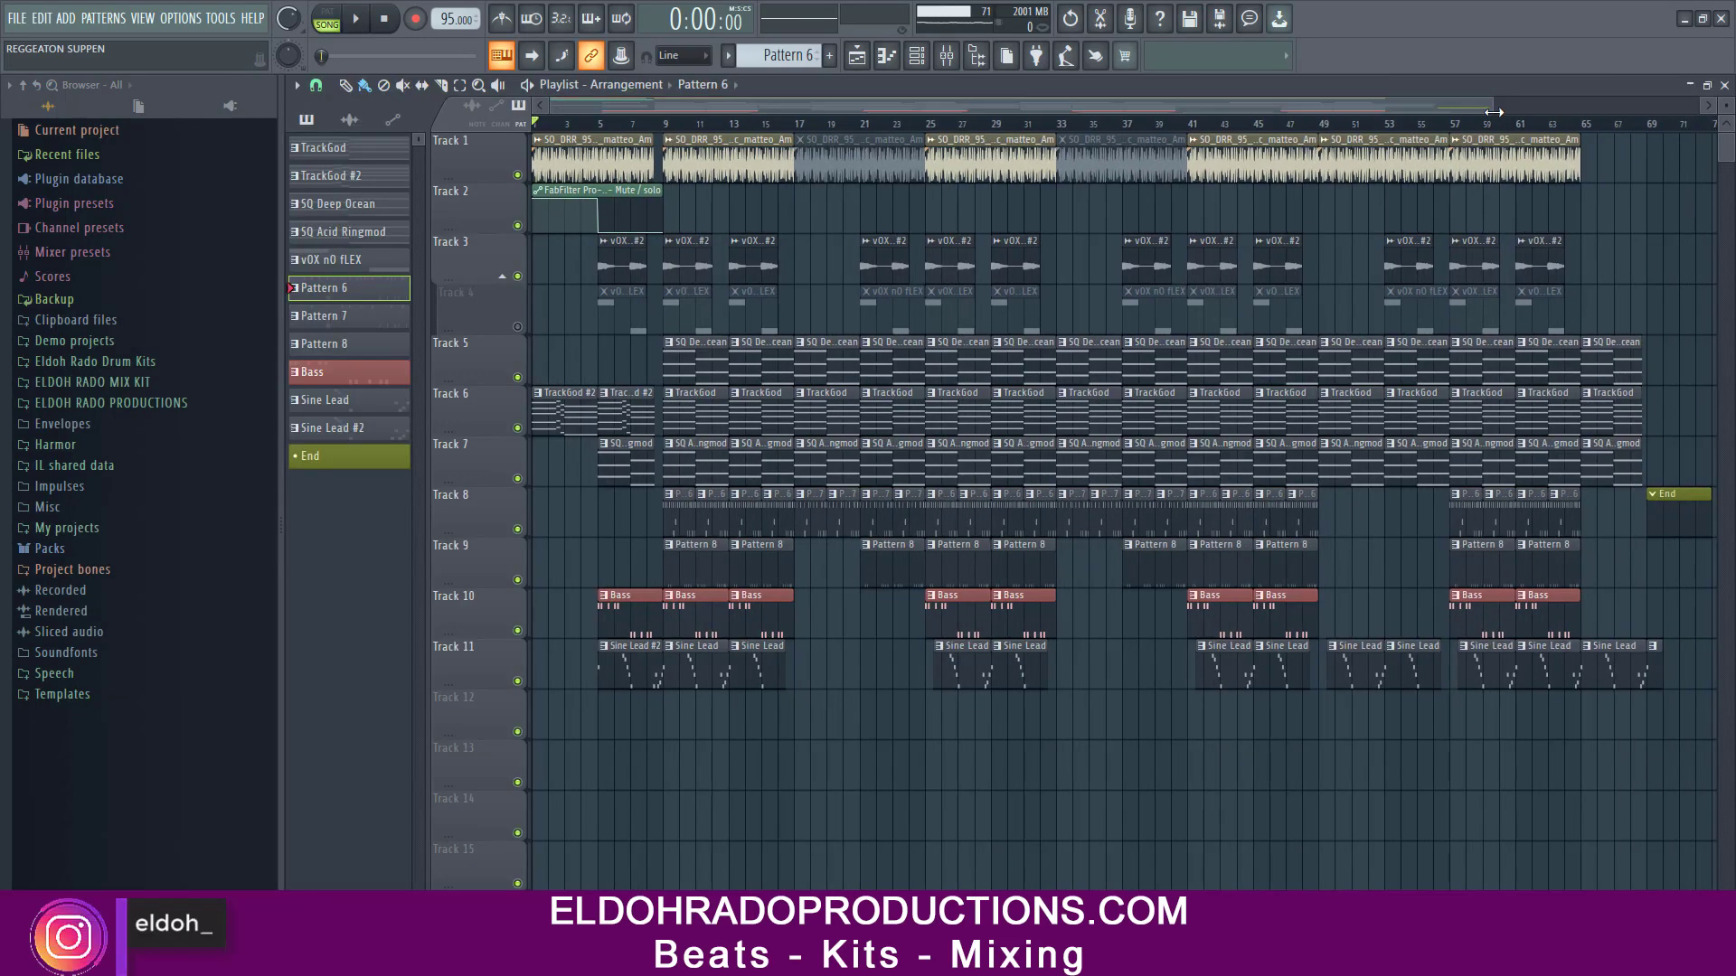
{"action": "left_click", "coordinate": [358, 20]}
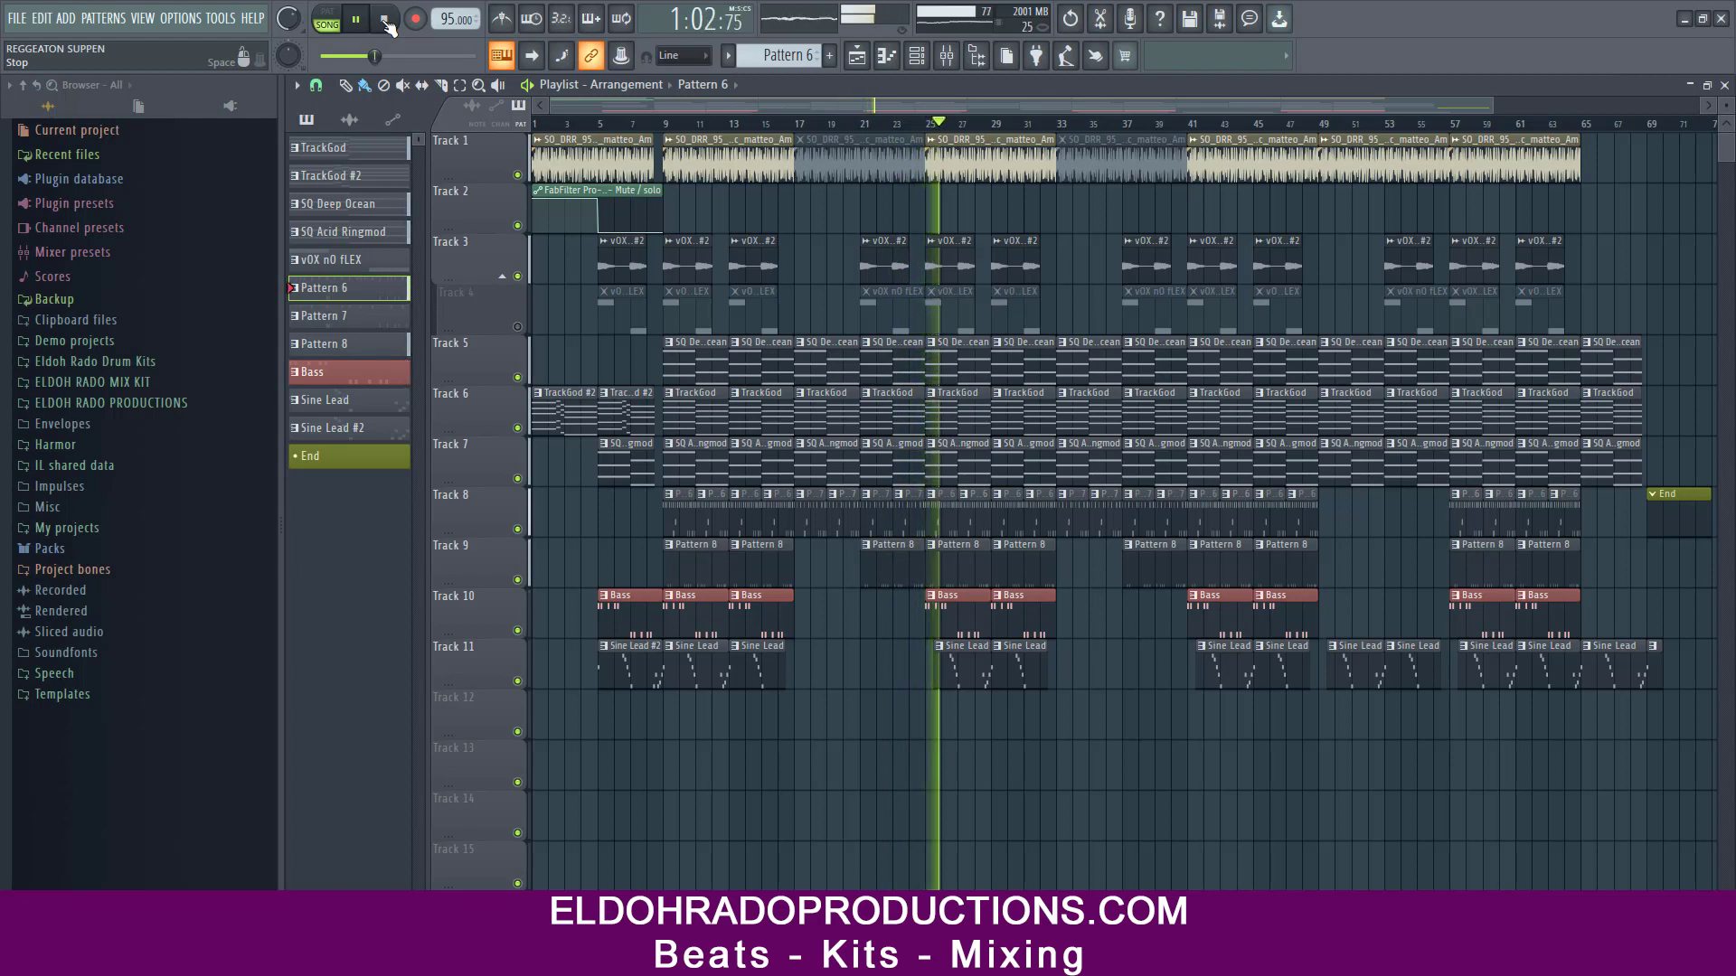
{"action": "left_click", "coordinate": [386, 20]}
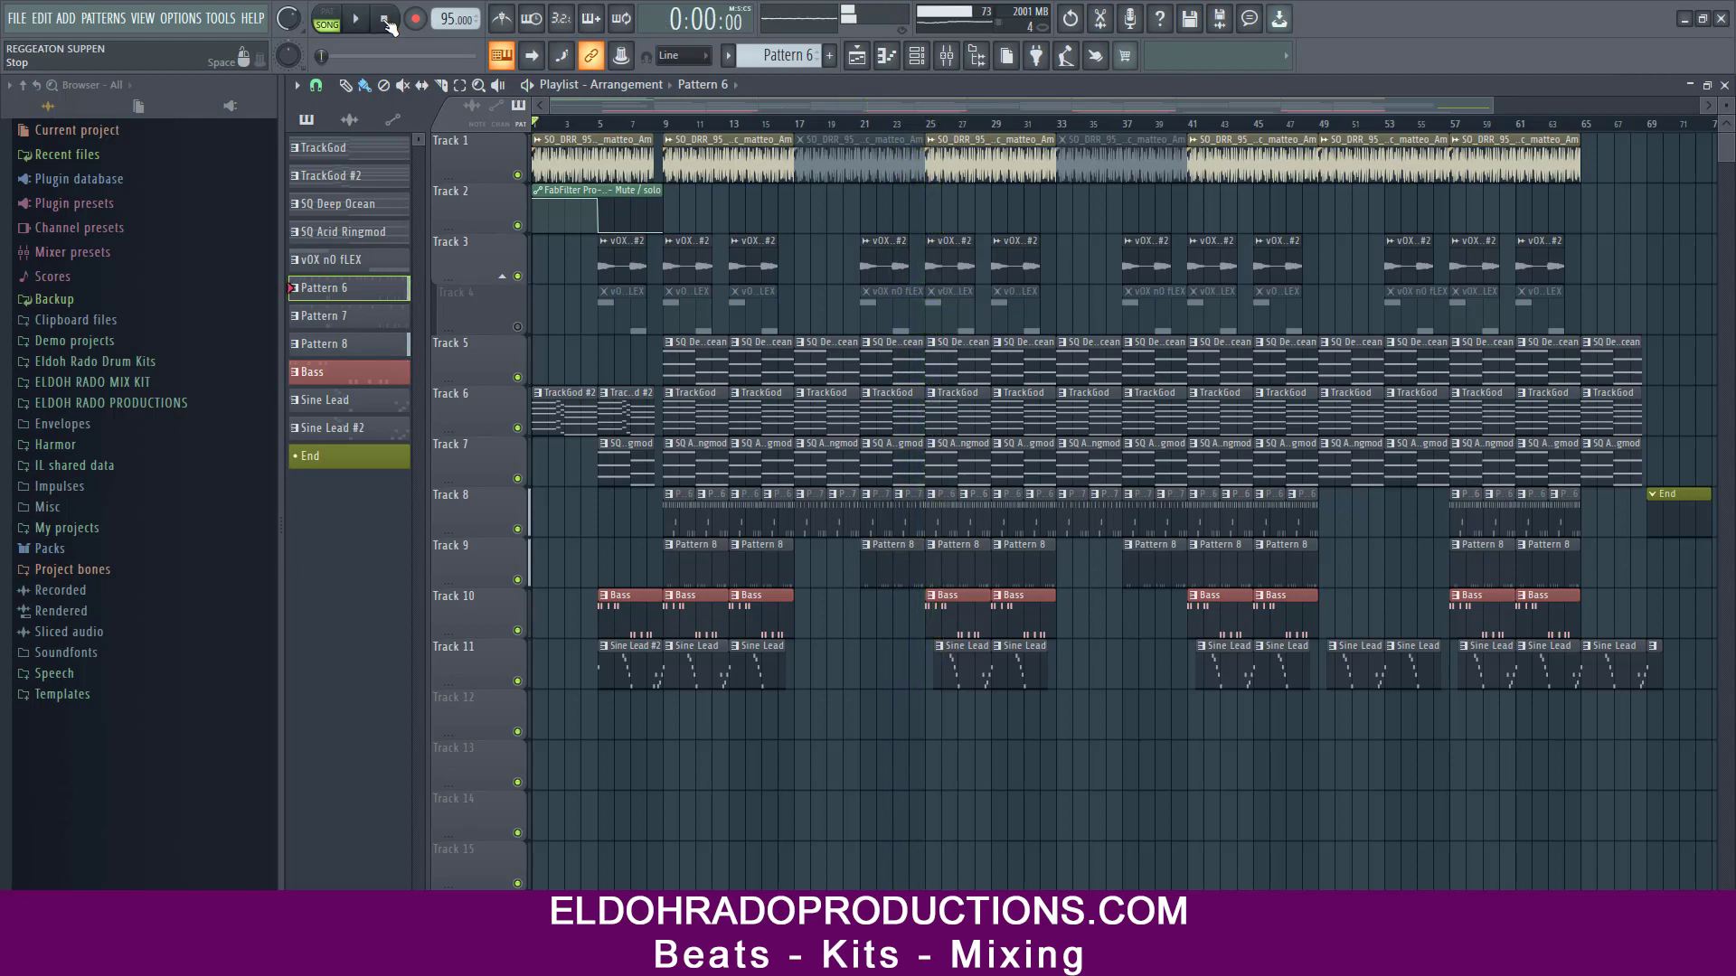